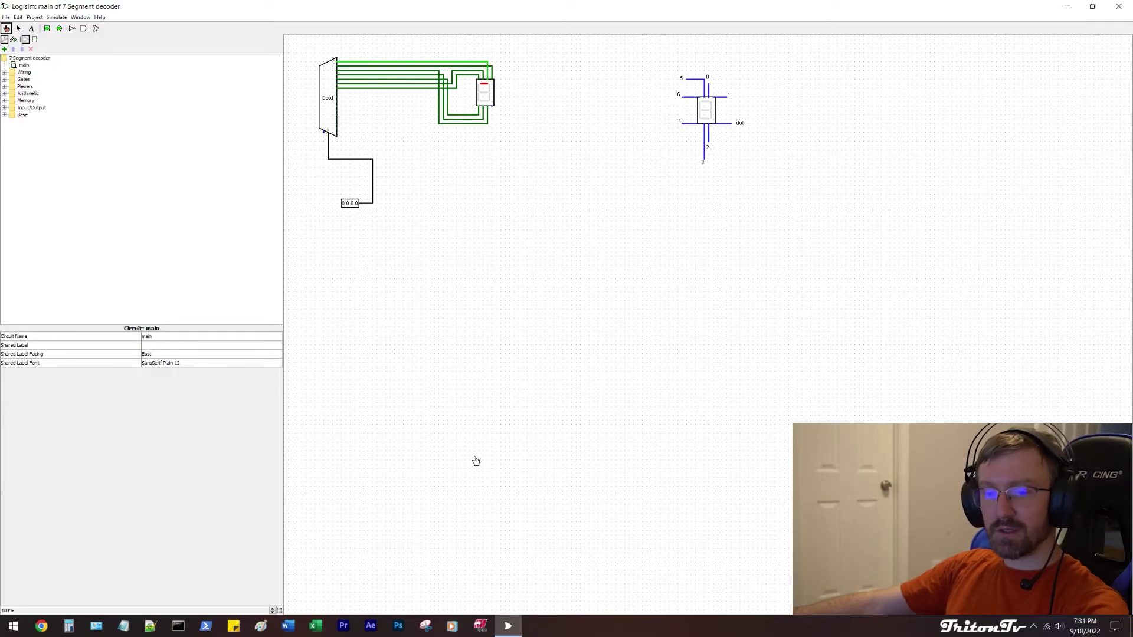
# - Set the decoder's 4-bit input briefly to 0100, then reset it to 0000
pyautogui.press('super+e')
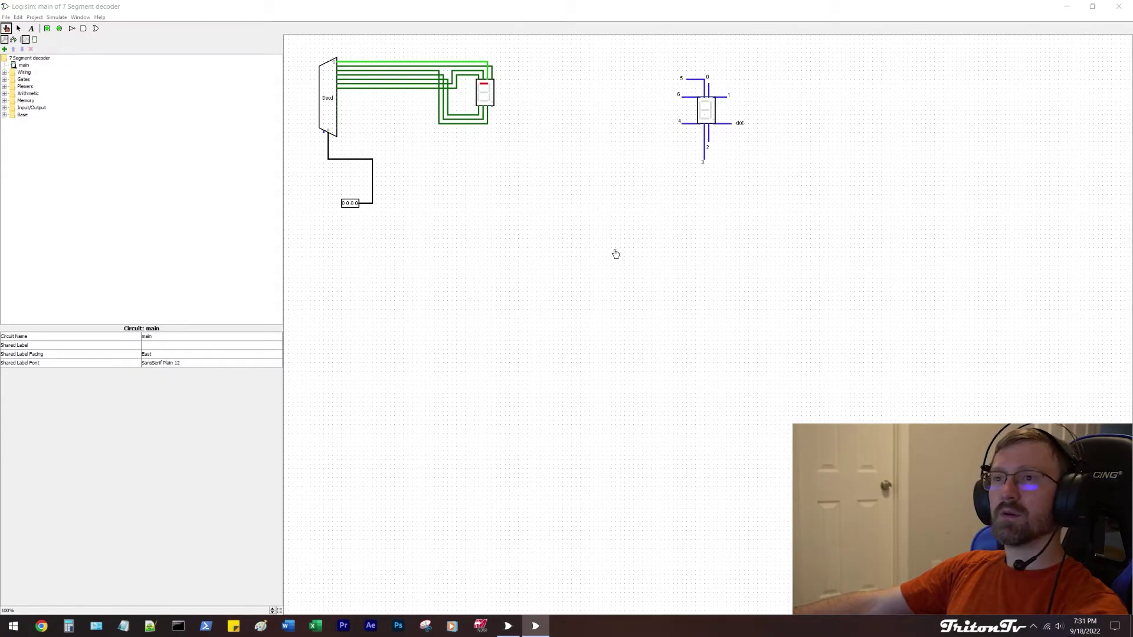
pyautogui.click(461, 247)
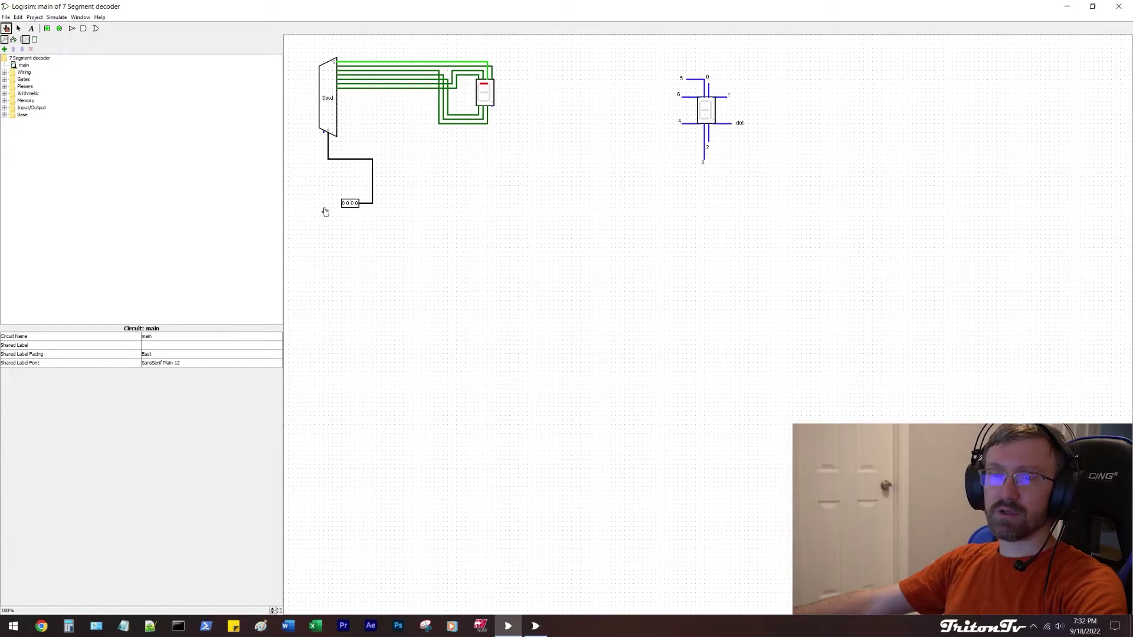
pyautogui.click(347, 204)
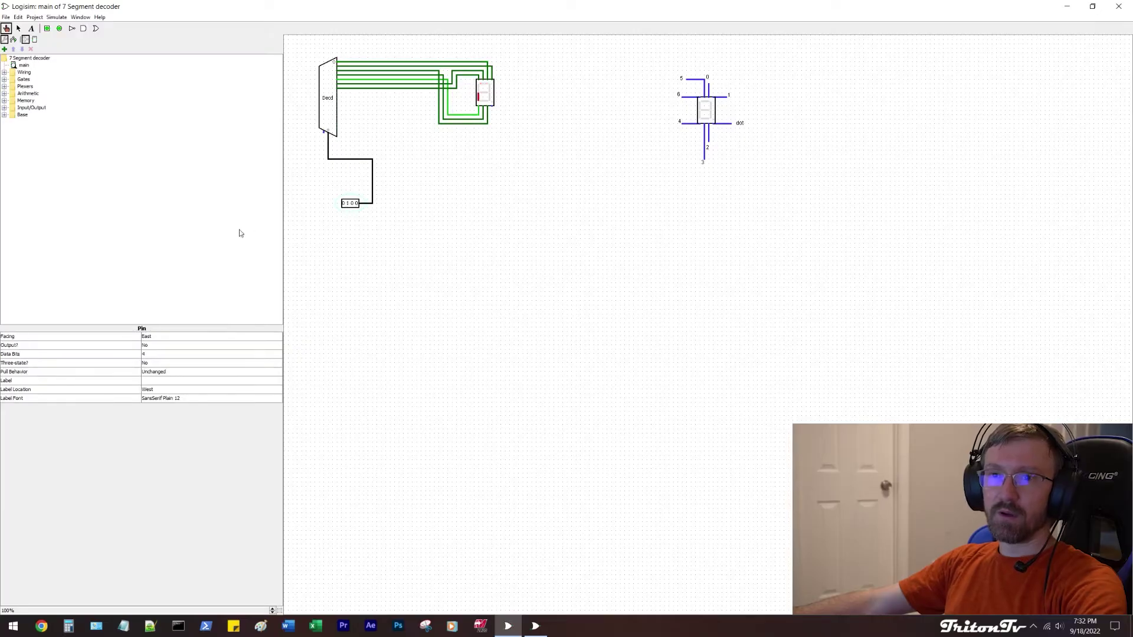
pyautogui.click(347, 203)
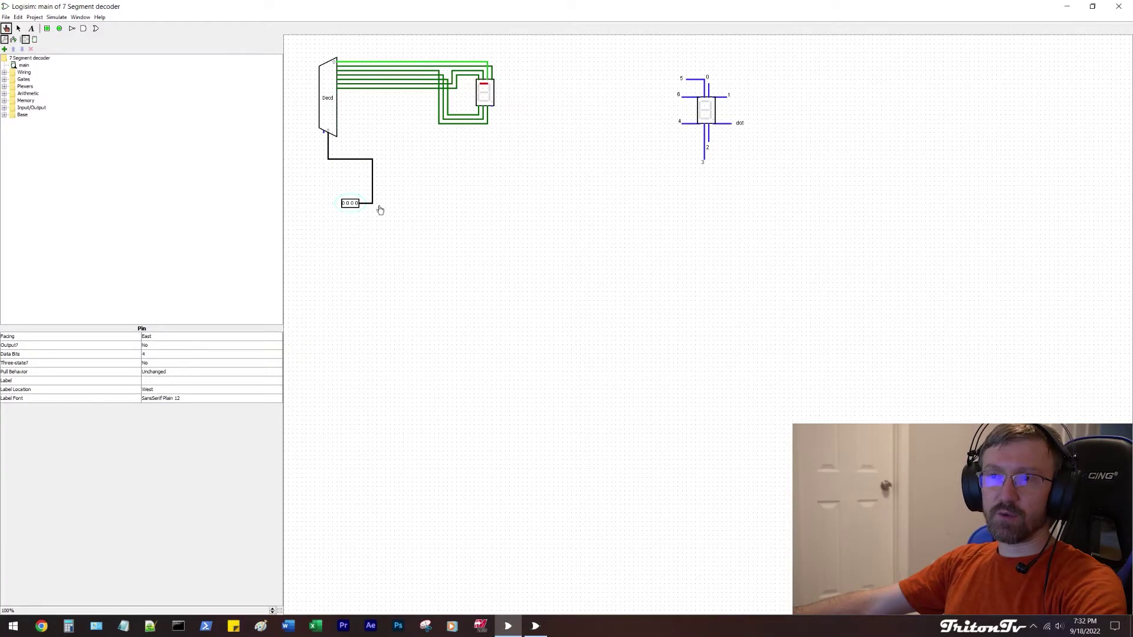
# - Enter binary 1111 in Calculator's programmer mode, then close Calculator and return to Logisim
pyautogui.click(69, 625)
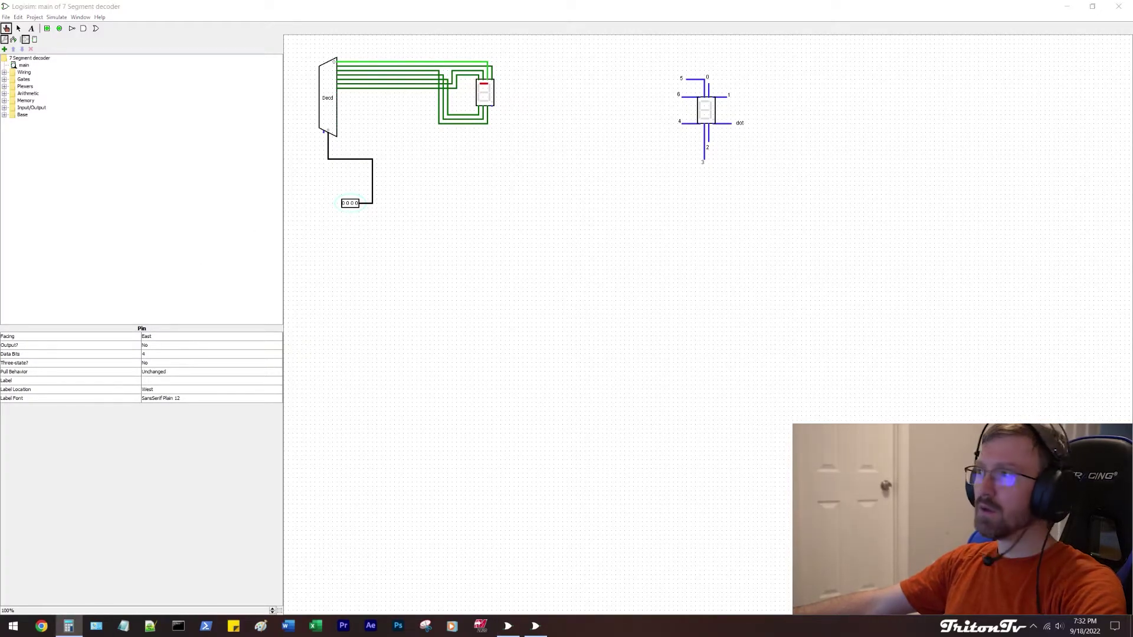
pyautogui.click(550, 153)
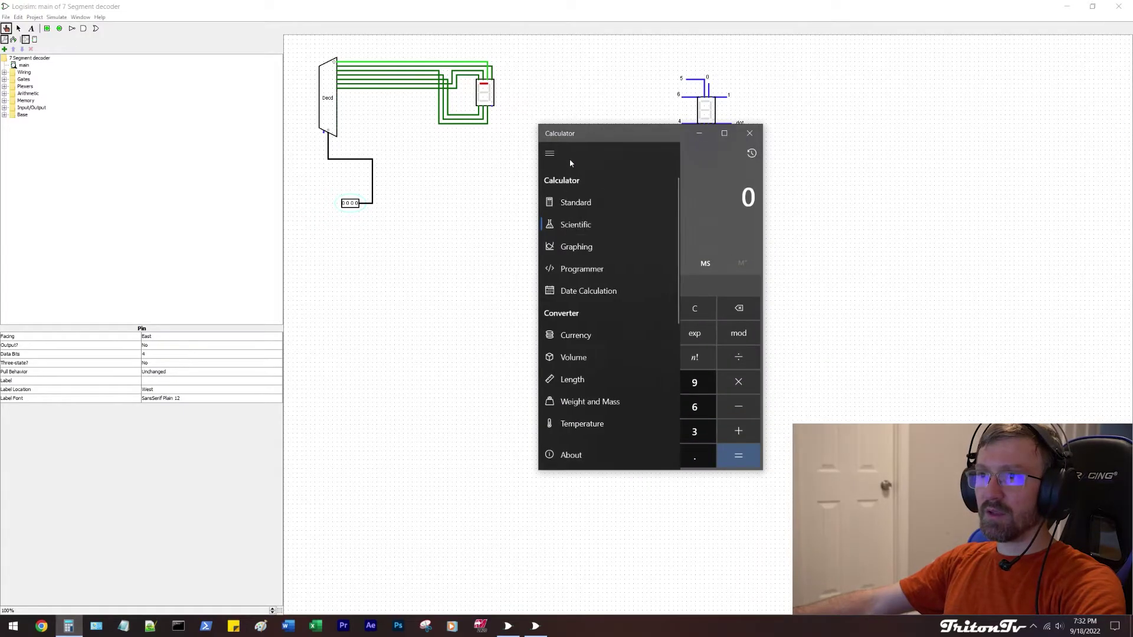
pyautogui.click(579, 271)
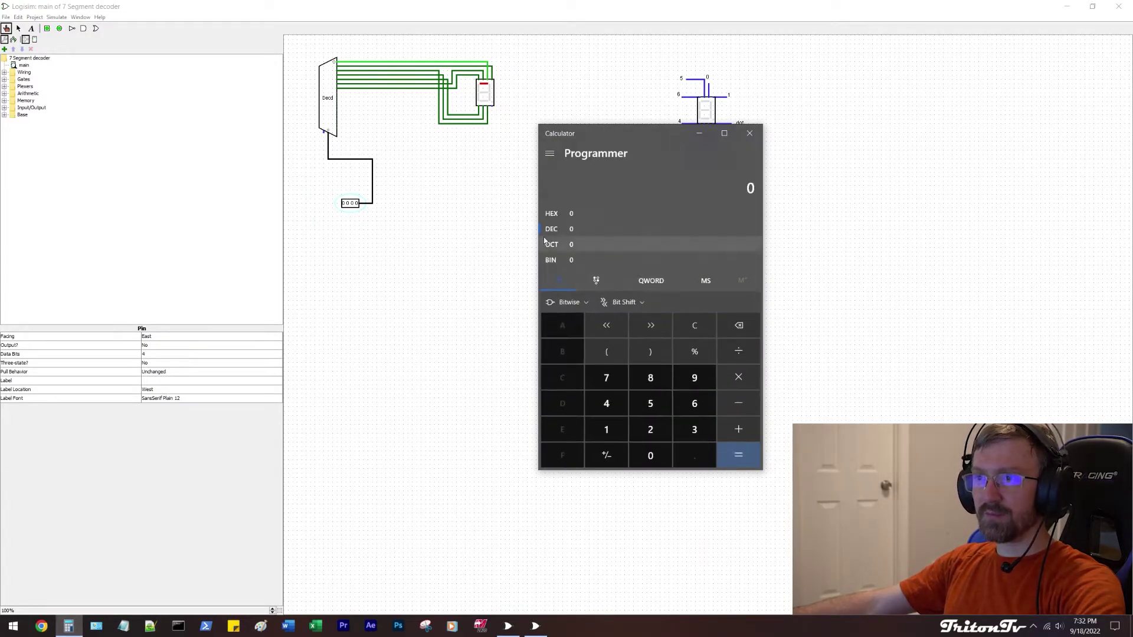
pyautogui.click(553, 260)
pyautogui.write('1')
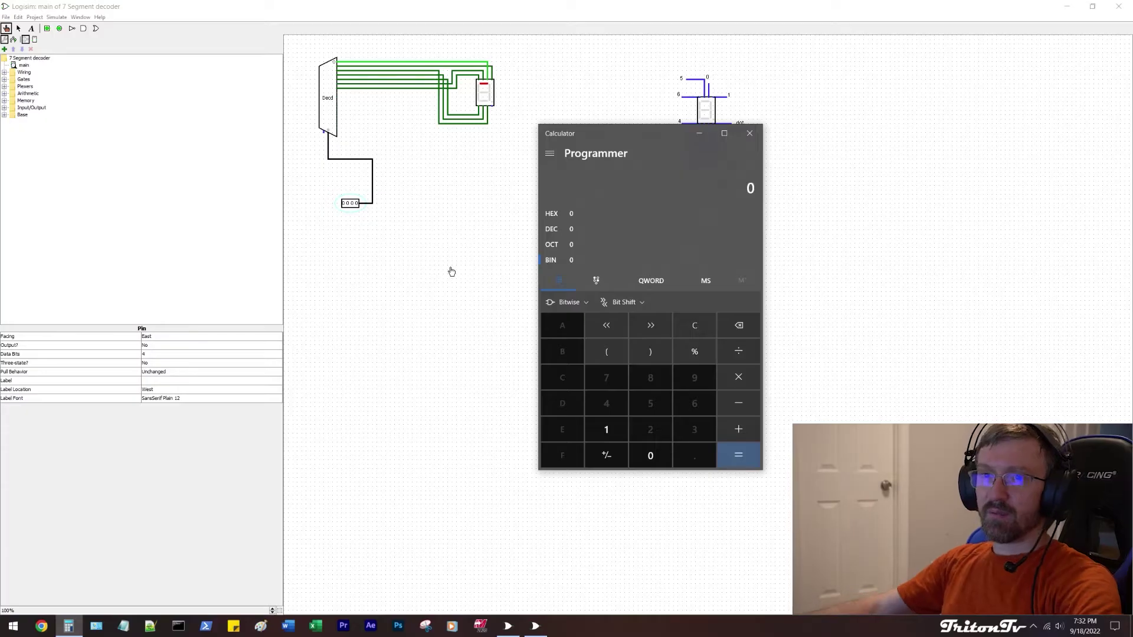
pyautogui.write('111')
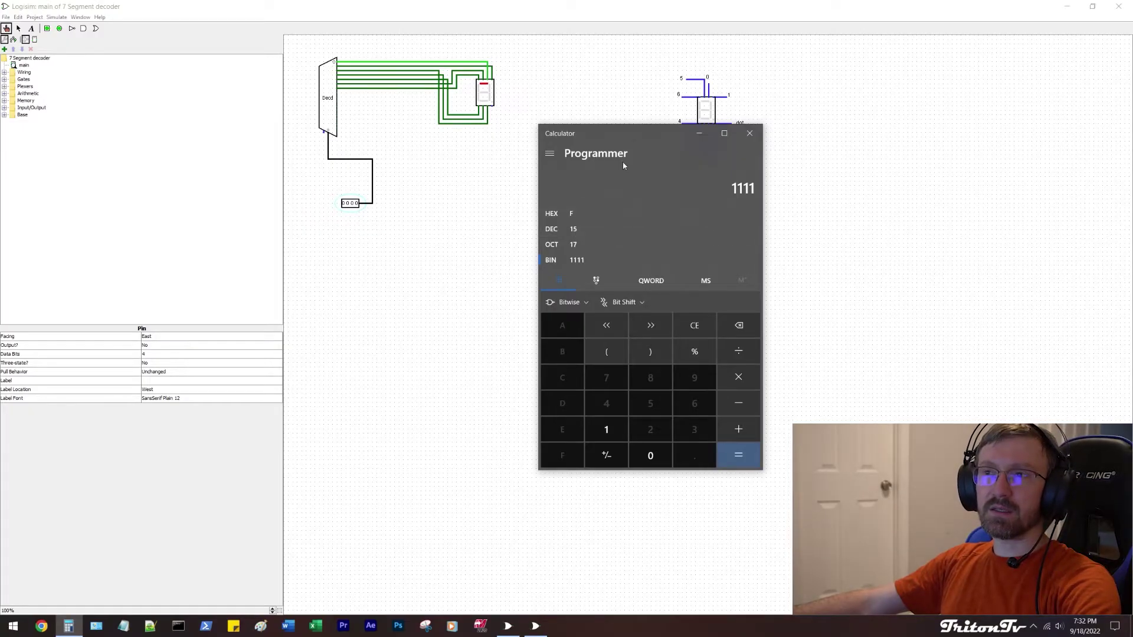
pyautogui.moveTo(628, 134); pyautogui.dragTo(499, 228)
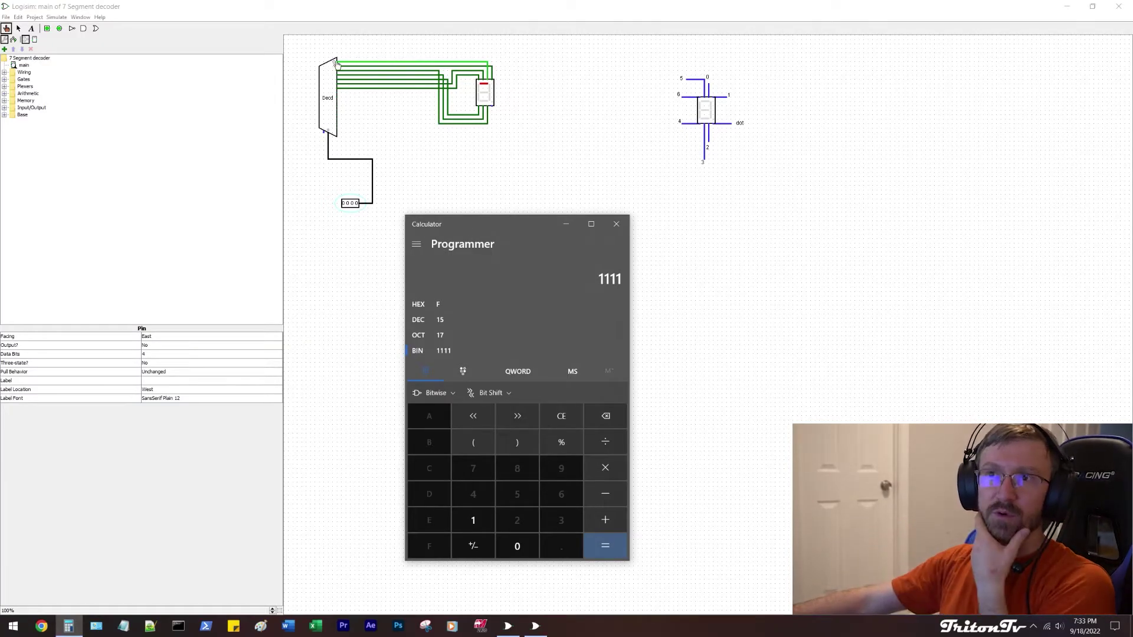
pyautogui.click(617, 224)
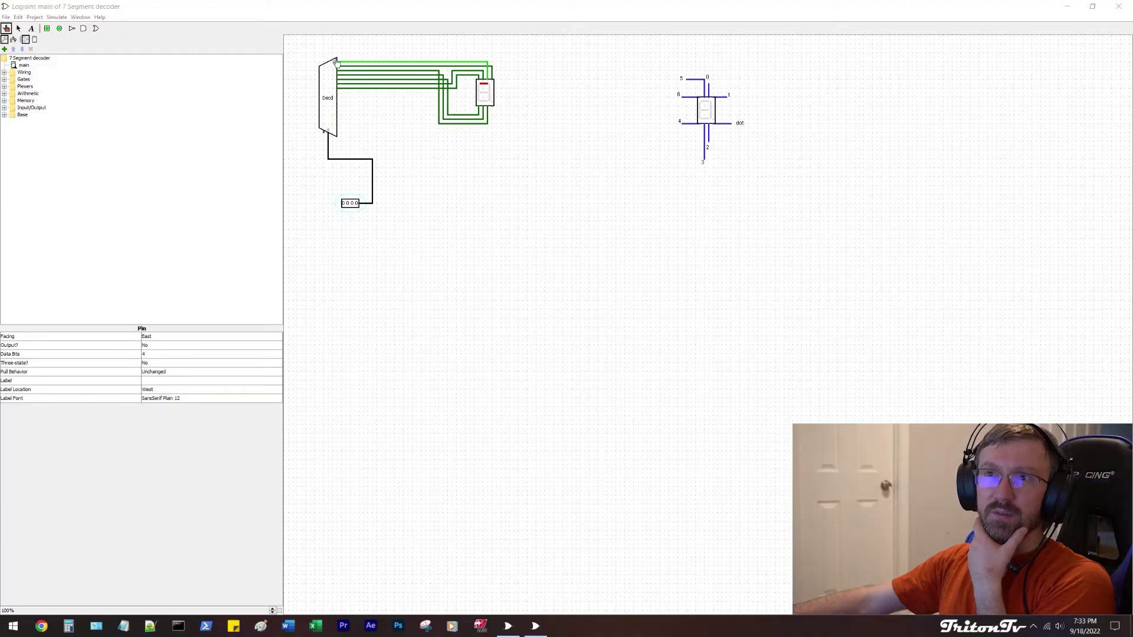
pyautogui.click(339, 63)
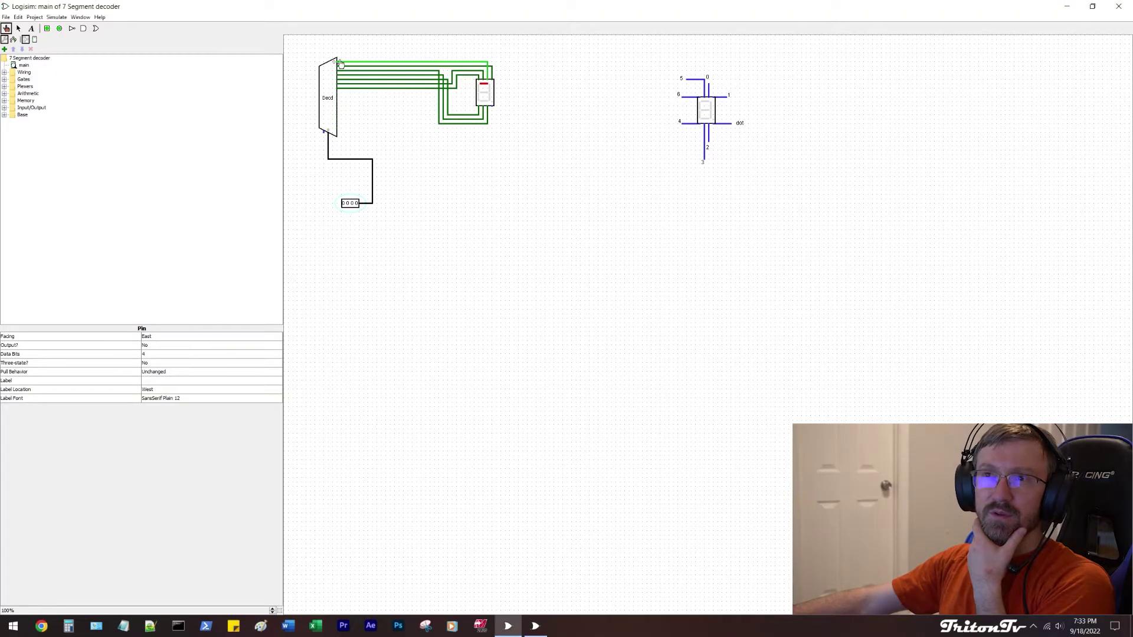
# - Step the input through 0001, 0010 and 0011, then clear it to 0000
pyautogui.click(357, 204)
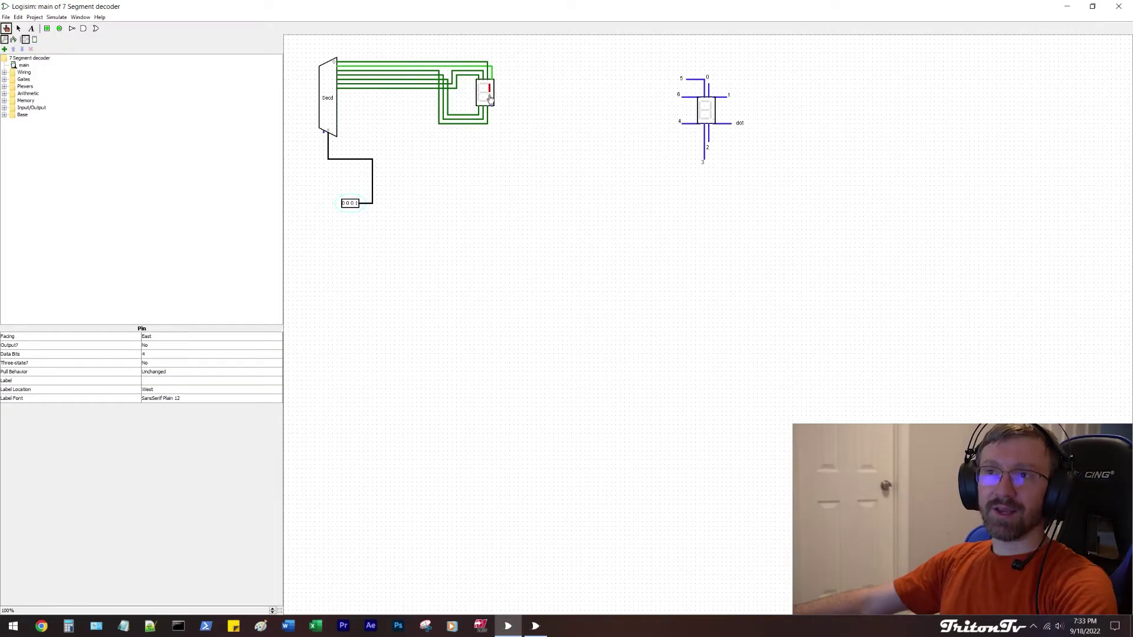
pyautogui.click(356, 204)
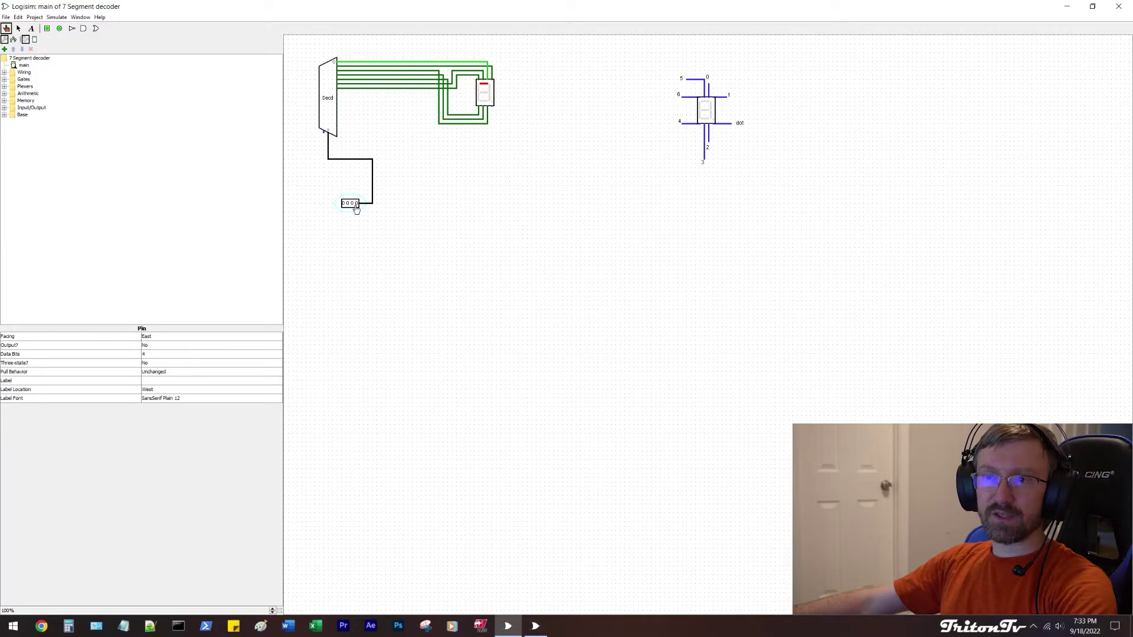
pyautogui.click(352, 204)
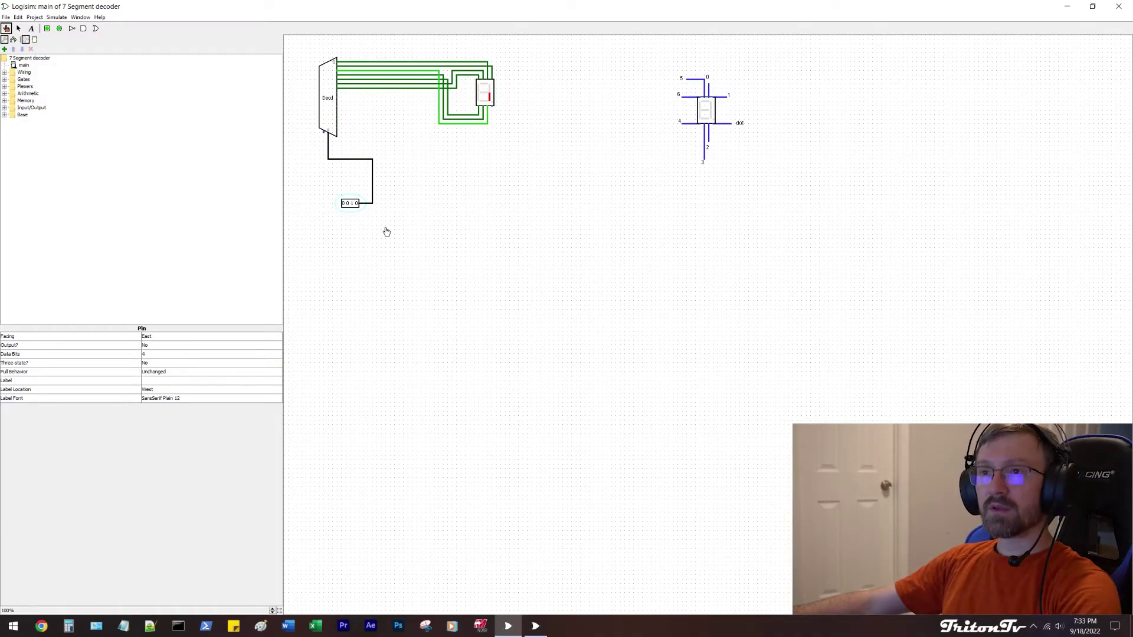
pyautogui.click(357, 203)
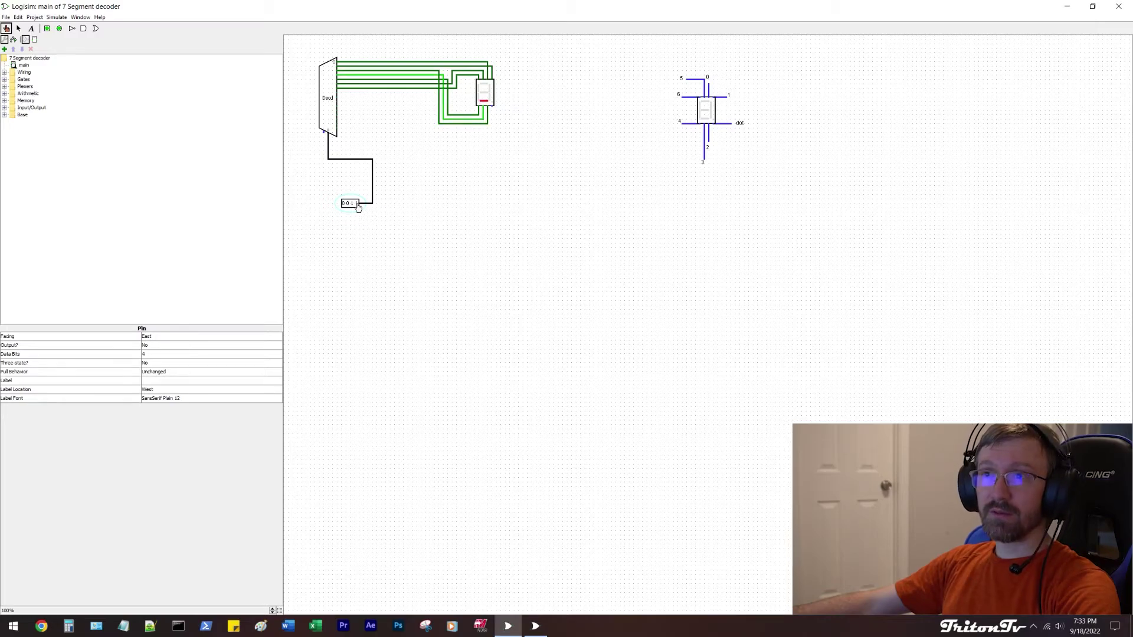
pyautogui.click(357, 204)
pyautogui.click(351, 204)
# - Step the input through 0100, 0101 and 0110, then clear it back to 0000
pyautogui.click(348, 204)
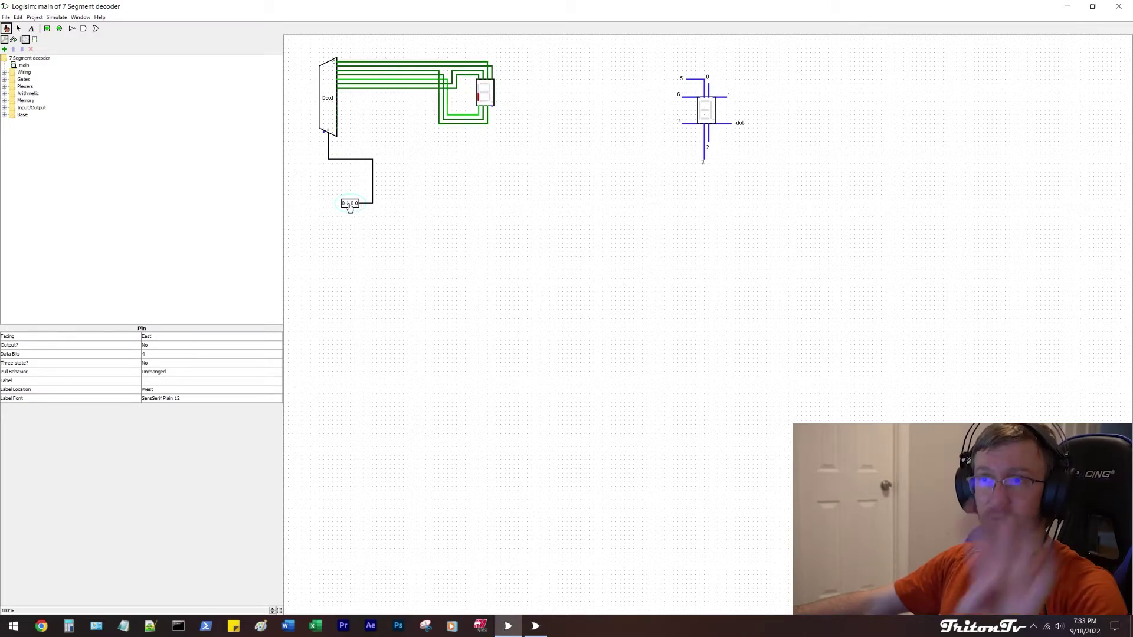
pyautogui.click(357, 204)
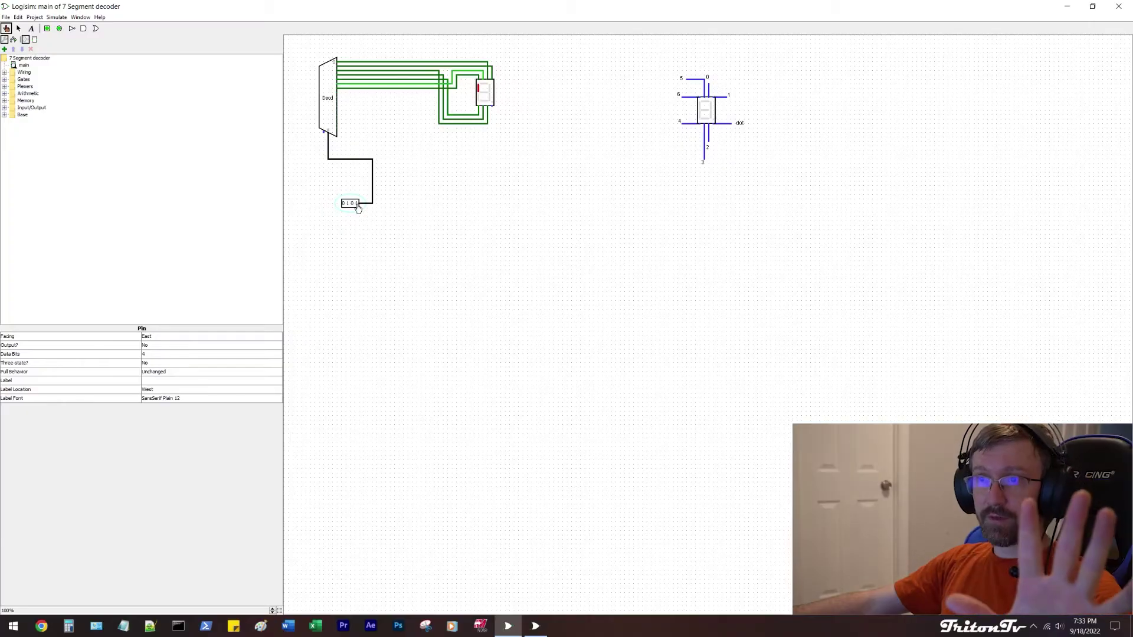
pyautogui.click(357, 203)
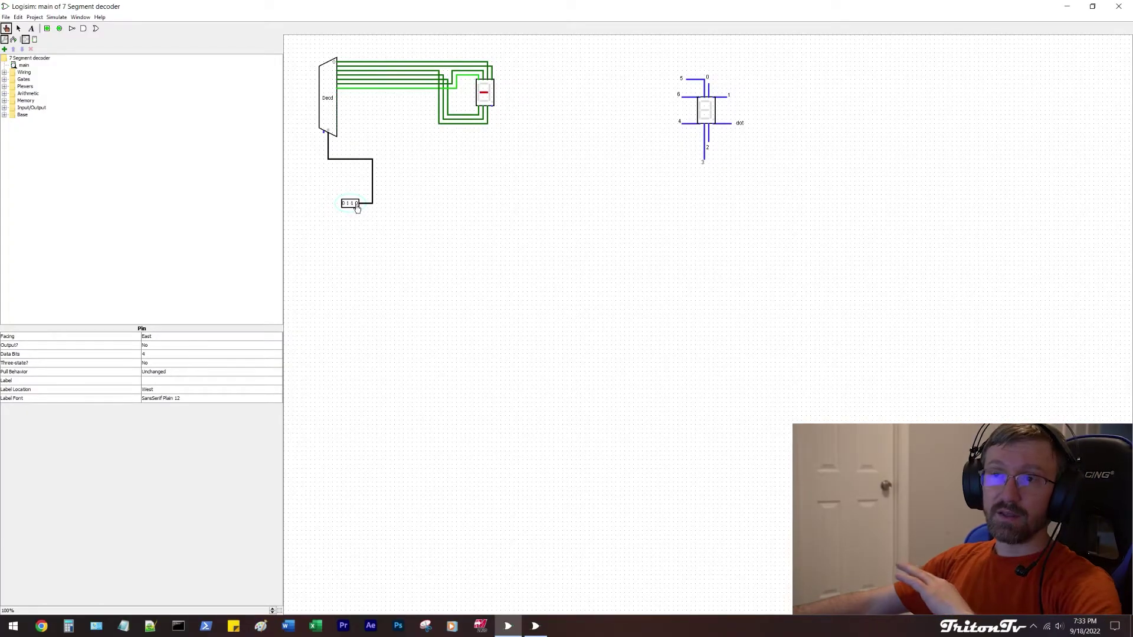
pyautogui.click(356, 204)
pyautogui.click(351, 204)
pyautogui.click(347, 204)
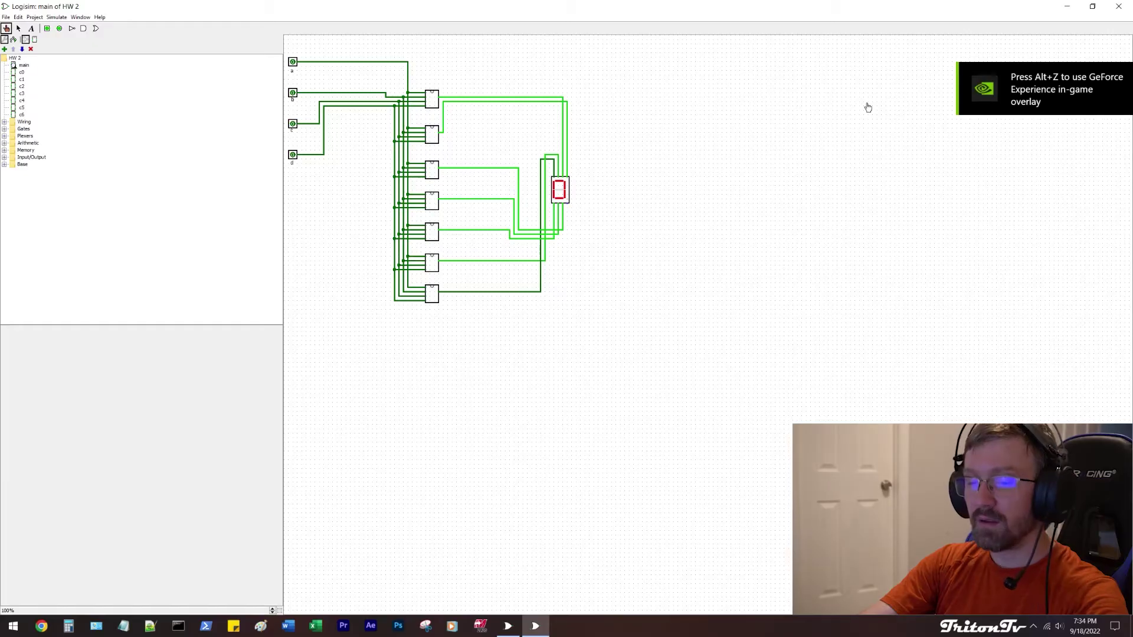
# - Dismiss the GeForce overlay and toggle HW 2's input d on and back off
pyautogui.hotkey('alt', 'z')
pyautogui.hotkey('alt', 'z')
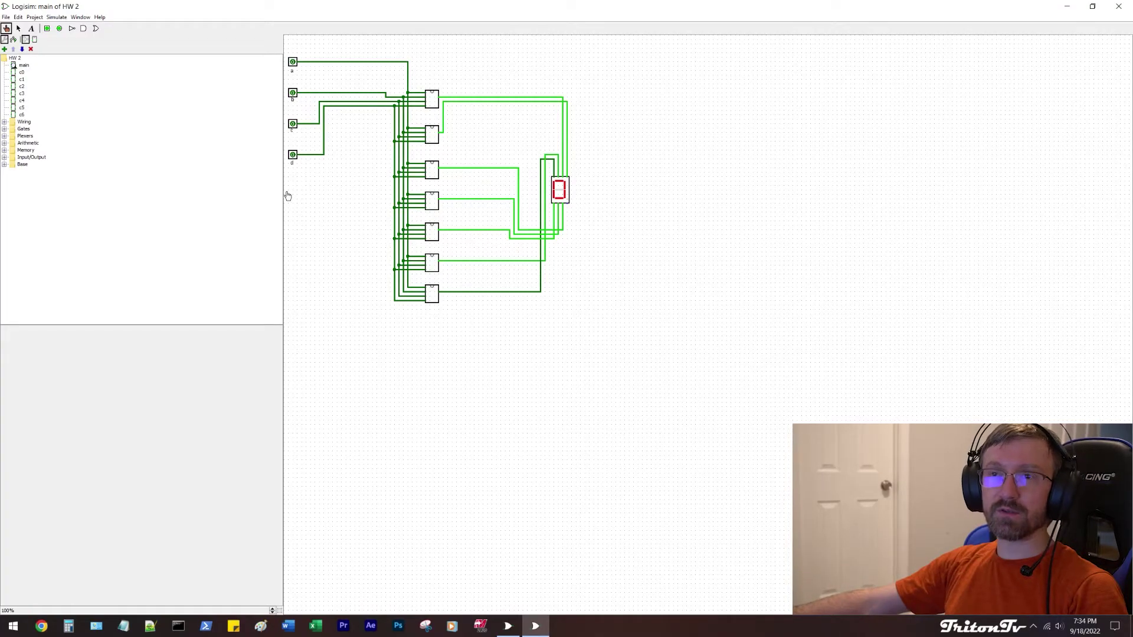
pyautogui.click(293, 156)
pyautogui.click(293, 155)
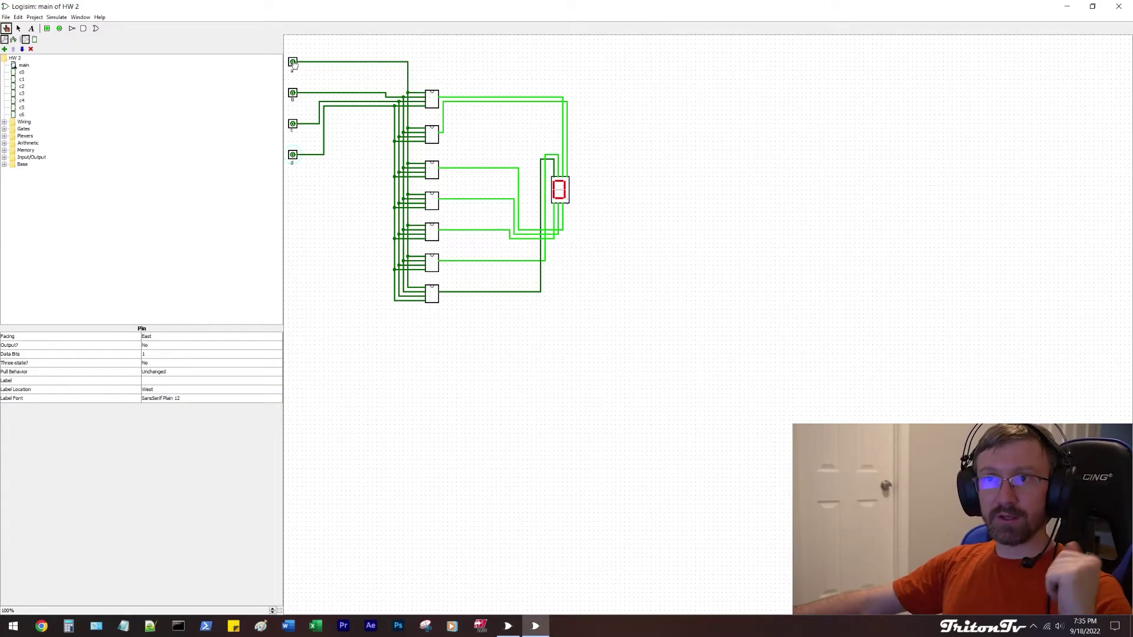
# - Poke inputs d and c so the display shows 1, 2 and 3, then clear them
pyautogui.click(293, 156)
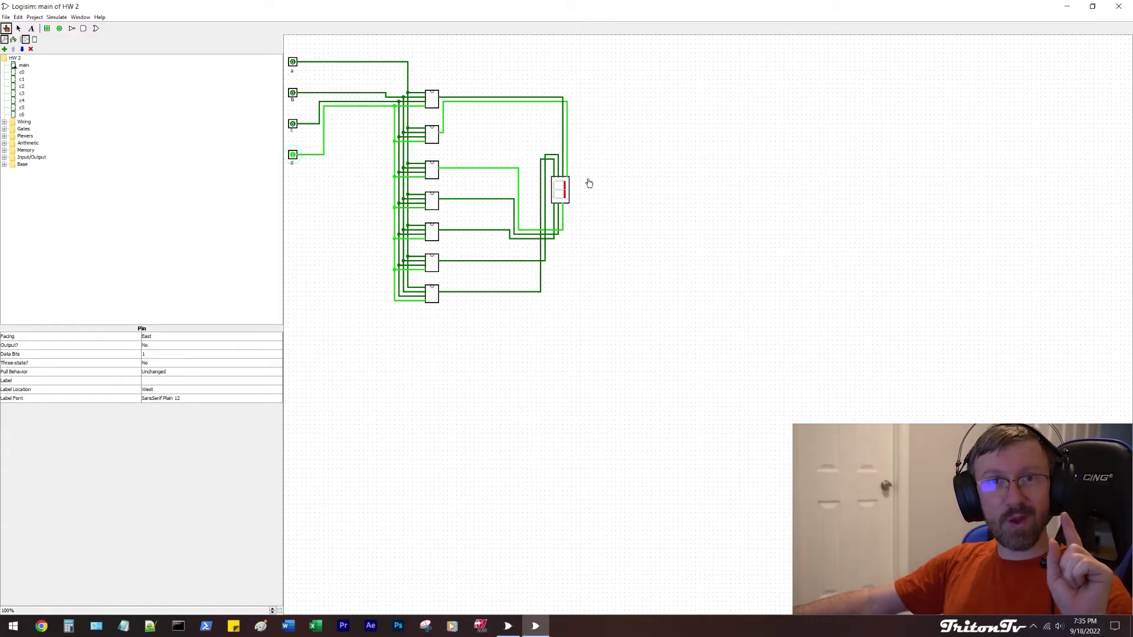
pyautogui.click(292, 155)
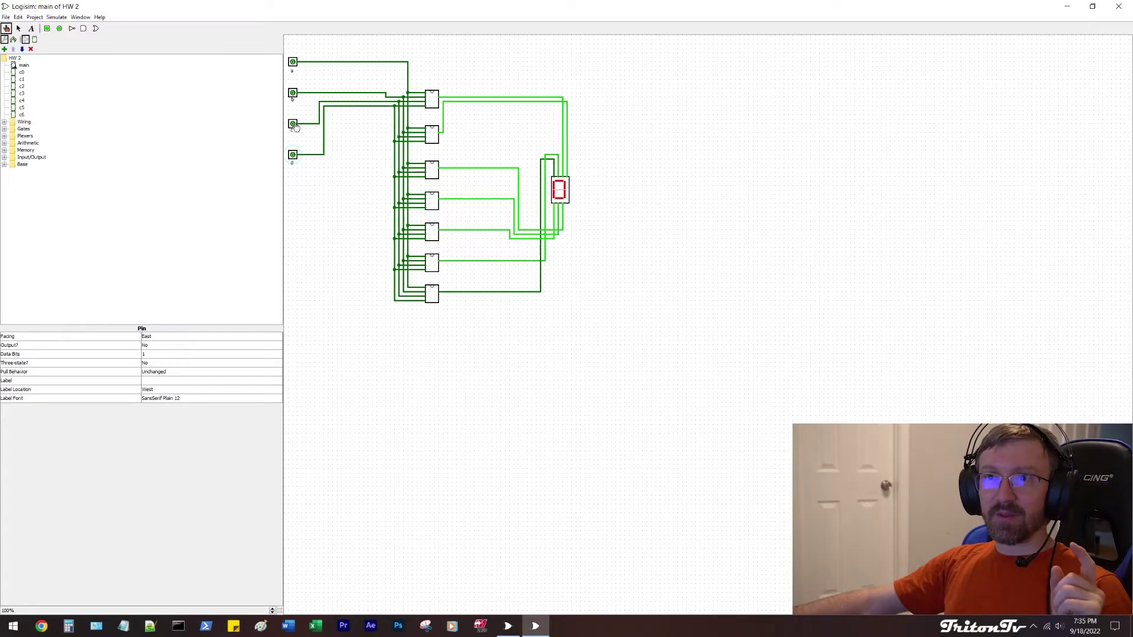
pyautogui.click(293, 124)
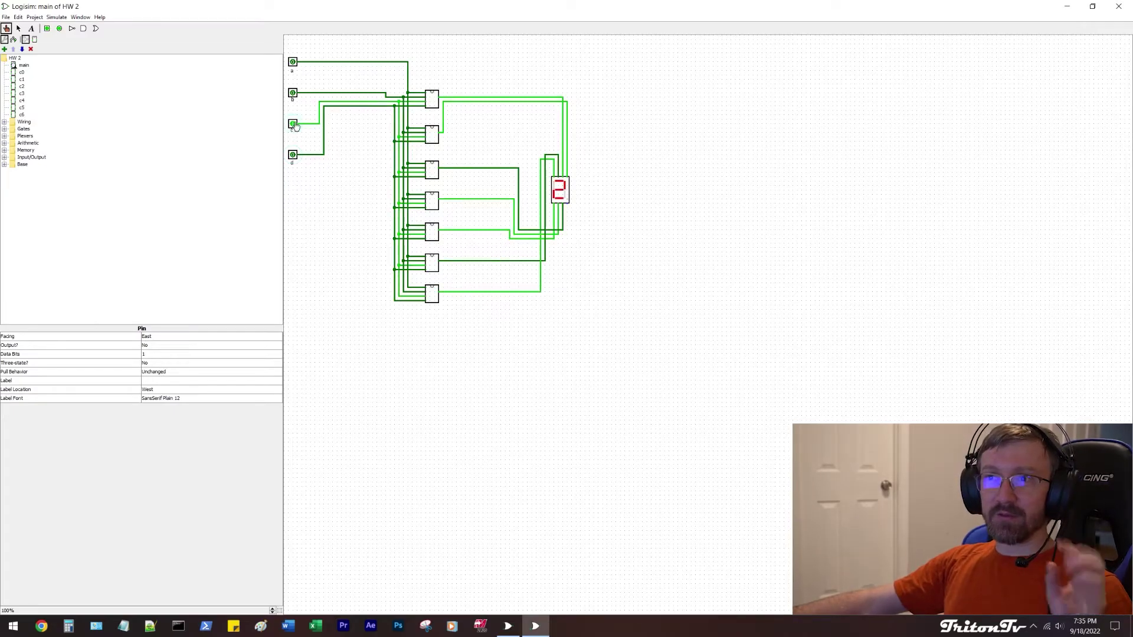
pyautogui.click(294, 155)
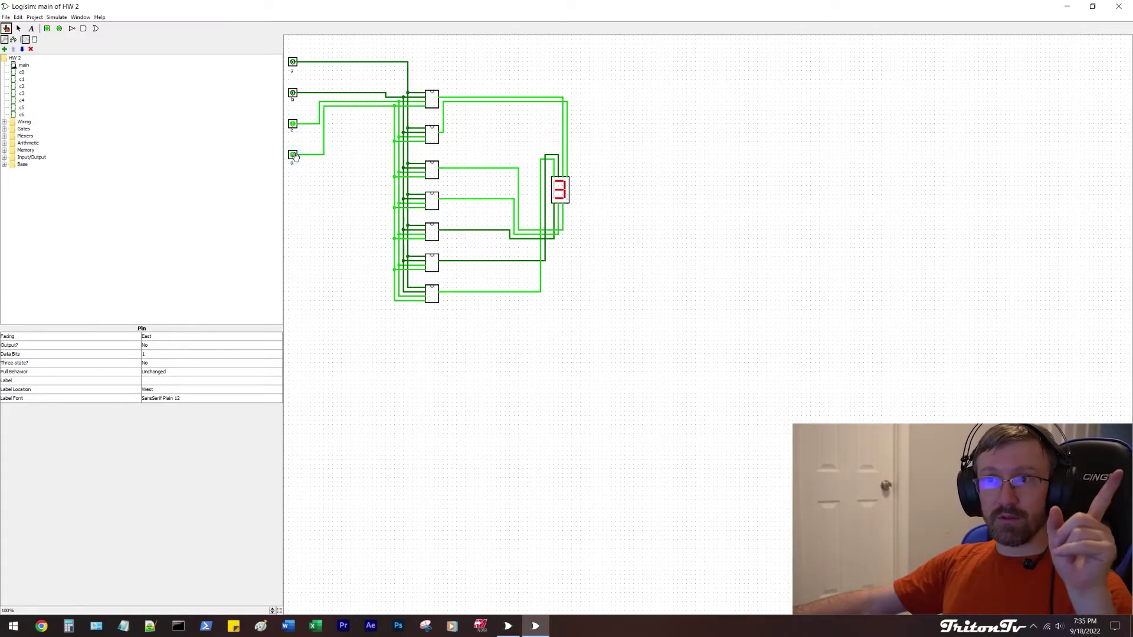
pyautogui.click(293, 124)
pyautogui.click(293, 155)
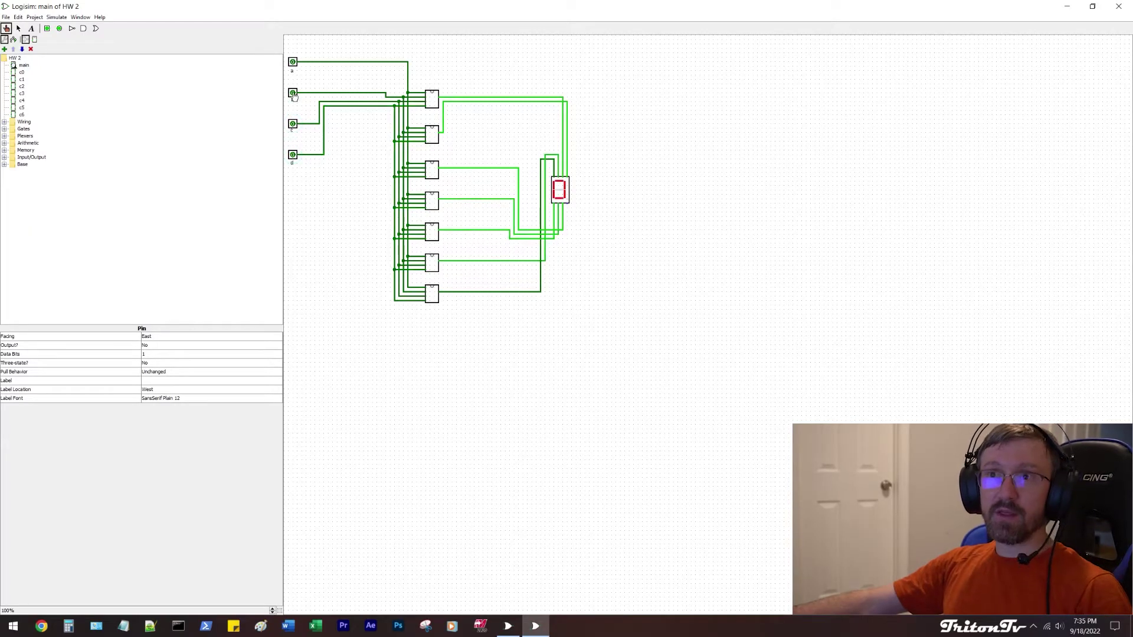
# - Count the display through 4, 5, 6 and 7 using inputs b, c, d, then clear them
pyautogui.click(293, 92)
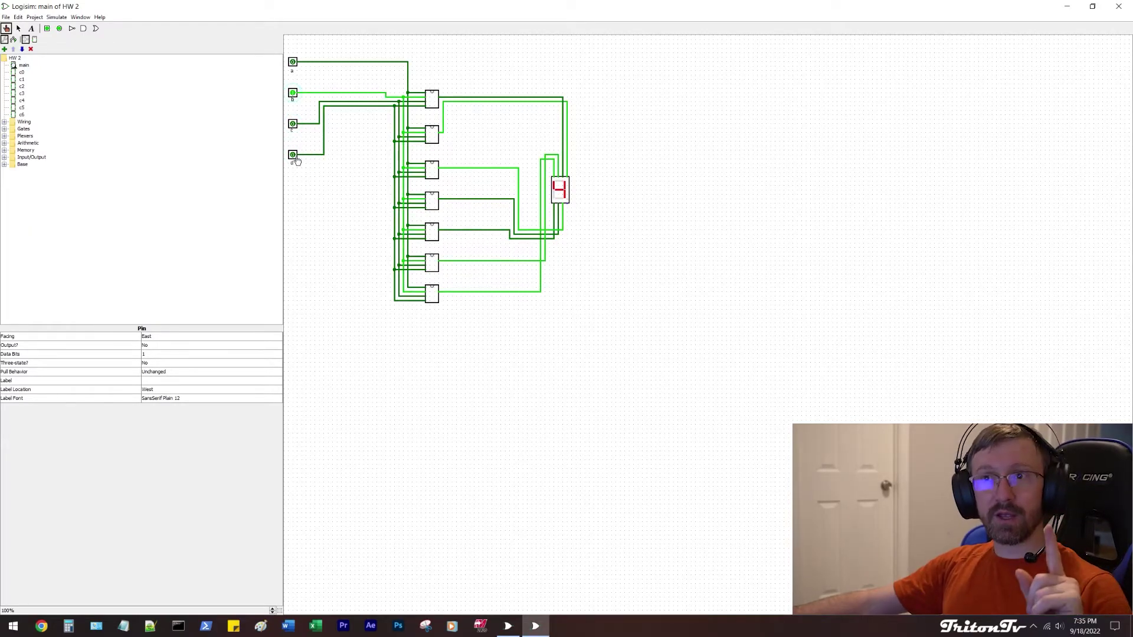
pyautogui.click(293, 156)
pyautogui.click(292, 156)
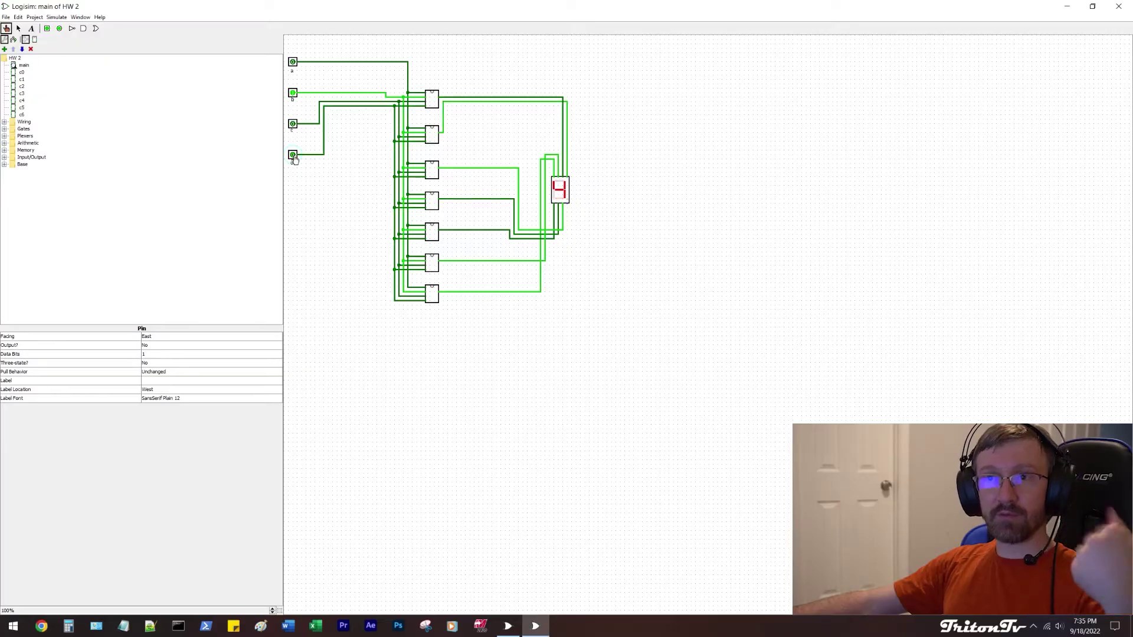
pyautogui.click(293, 124)
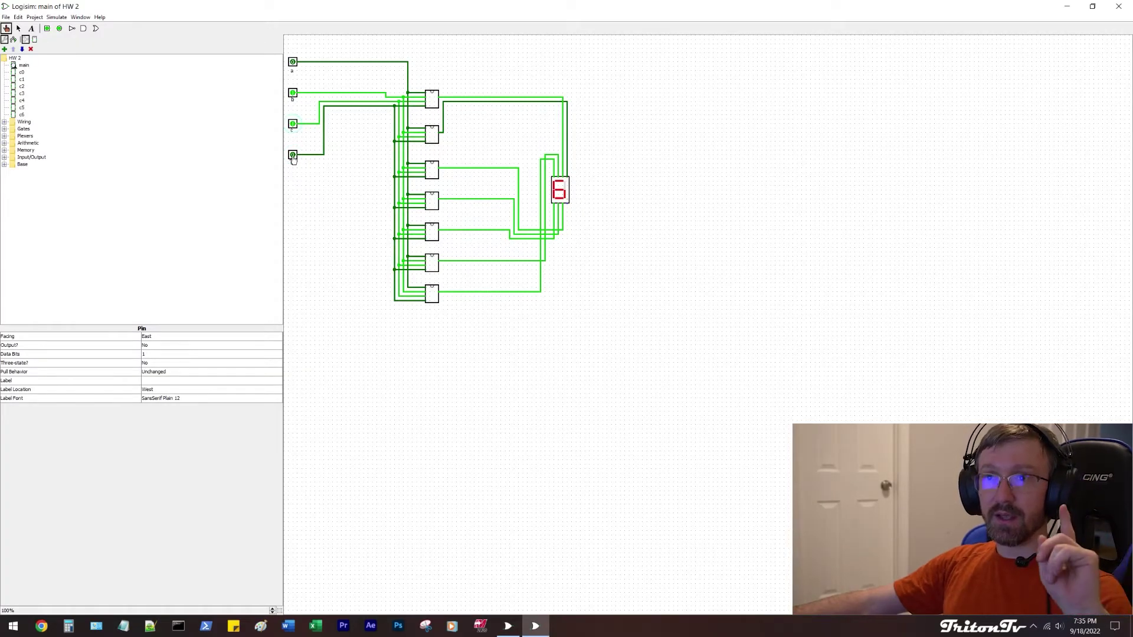
pyautogui.click(293, 155)
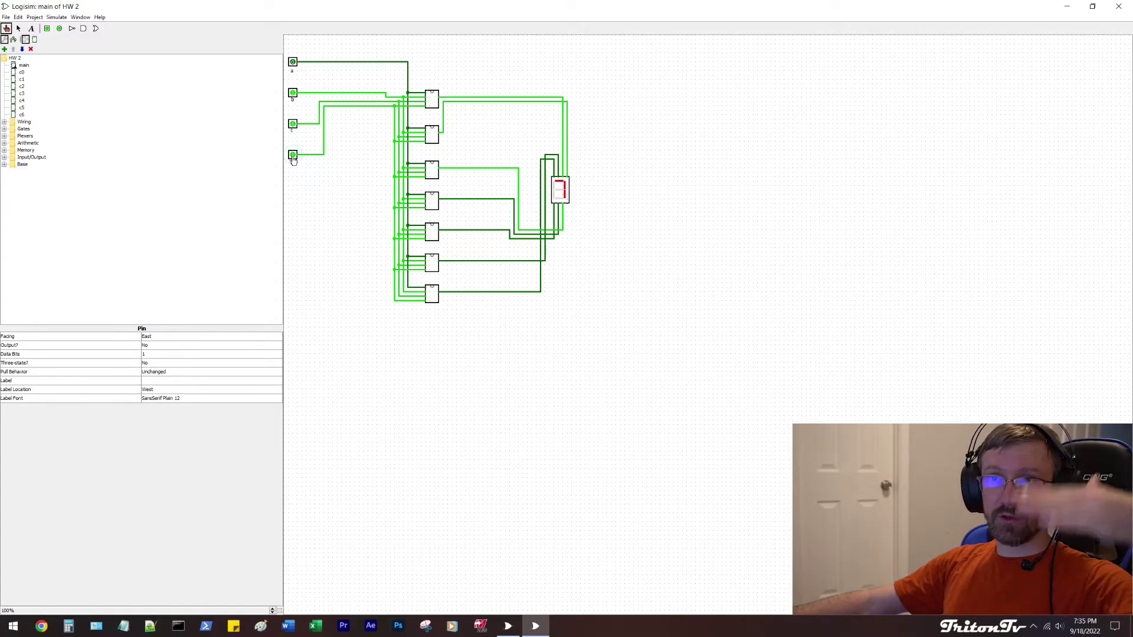
pyautogui.click(292, 155)
pyautogui.click(292, 124)
pyautogui.click(293, 92)
# - Show 8 and 9 with inputs a and d, then clear them so the display reads 0
pyautogui.click(293, 61)
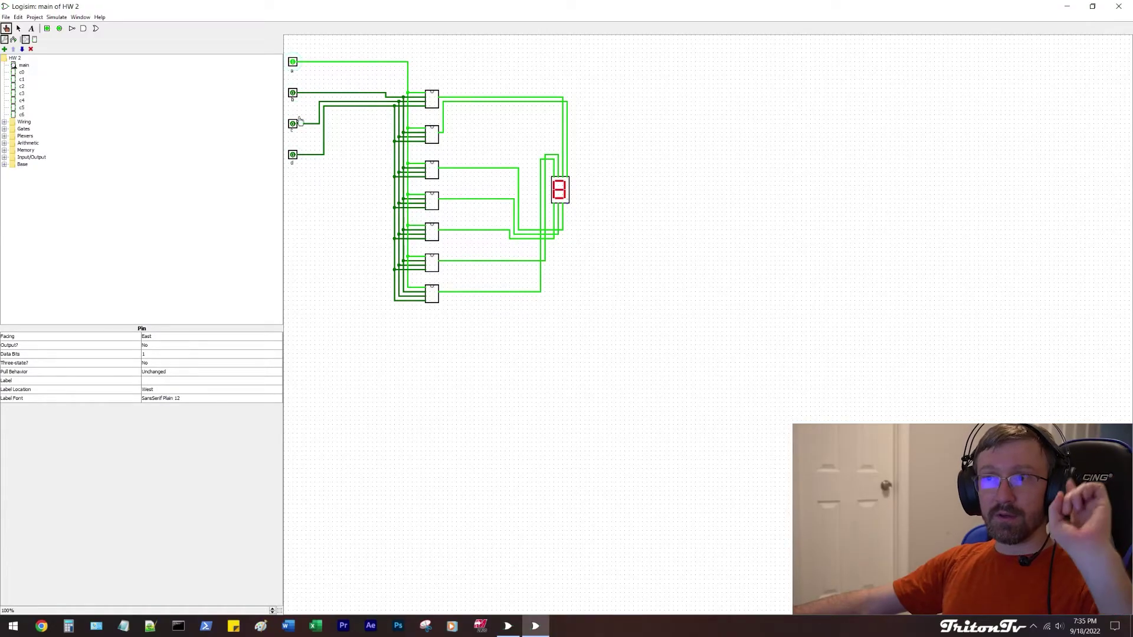
pyautogui.click(293, 155)
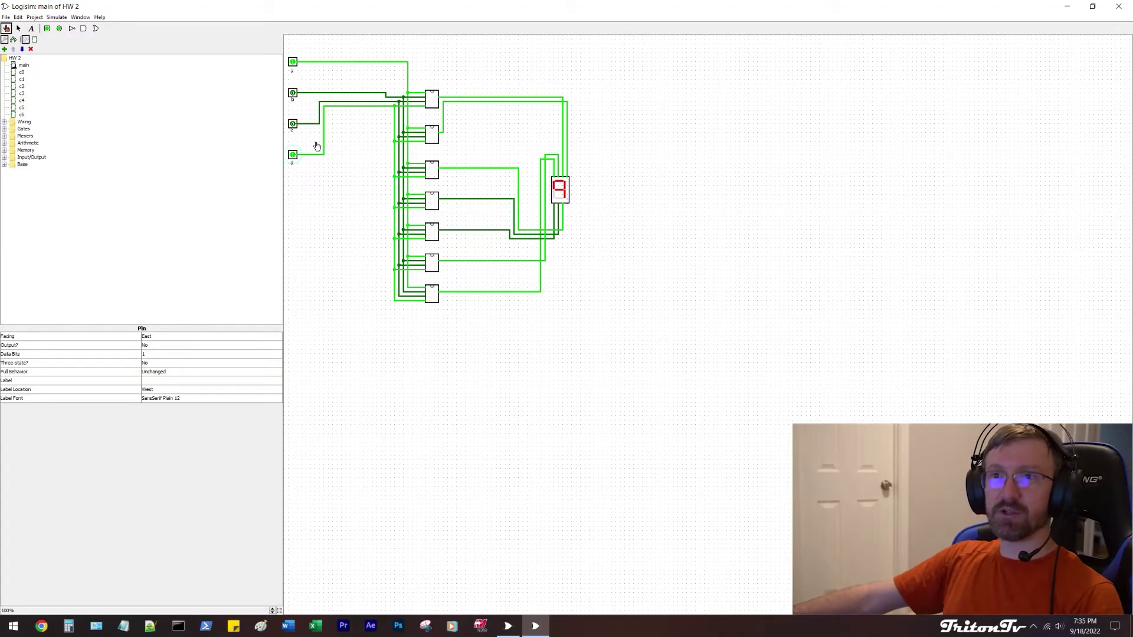
pyautogui.click(293, 154)
pyautogui.click(292, 62)
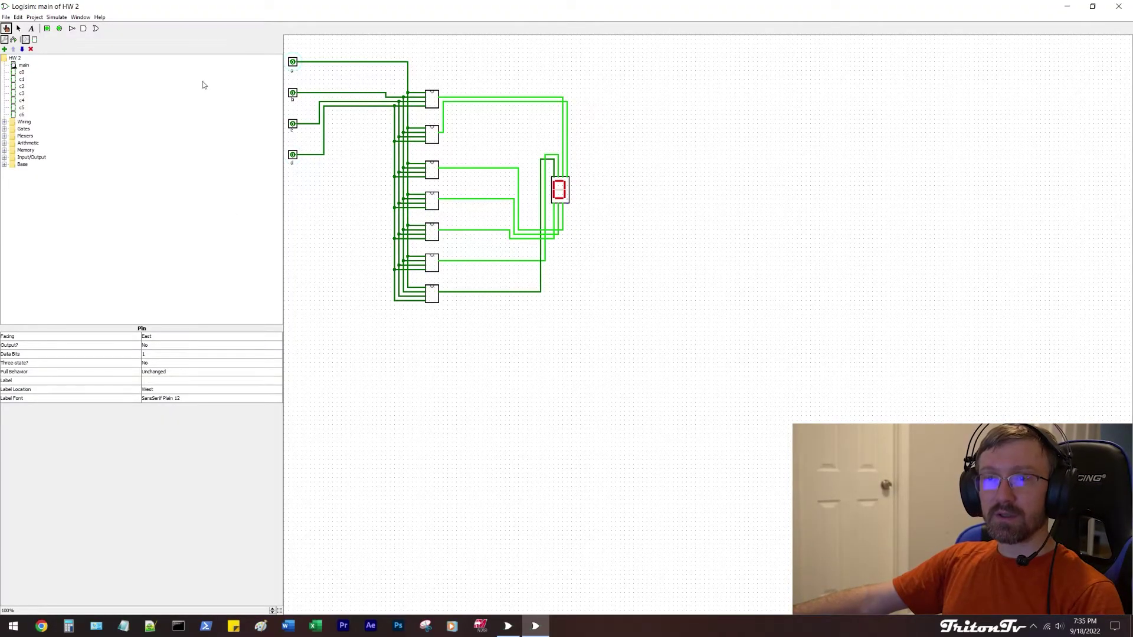
pyautogui.click(22, 72)
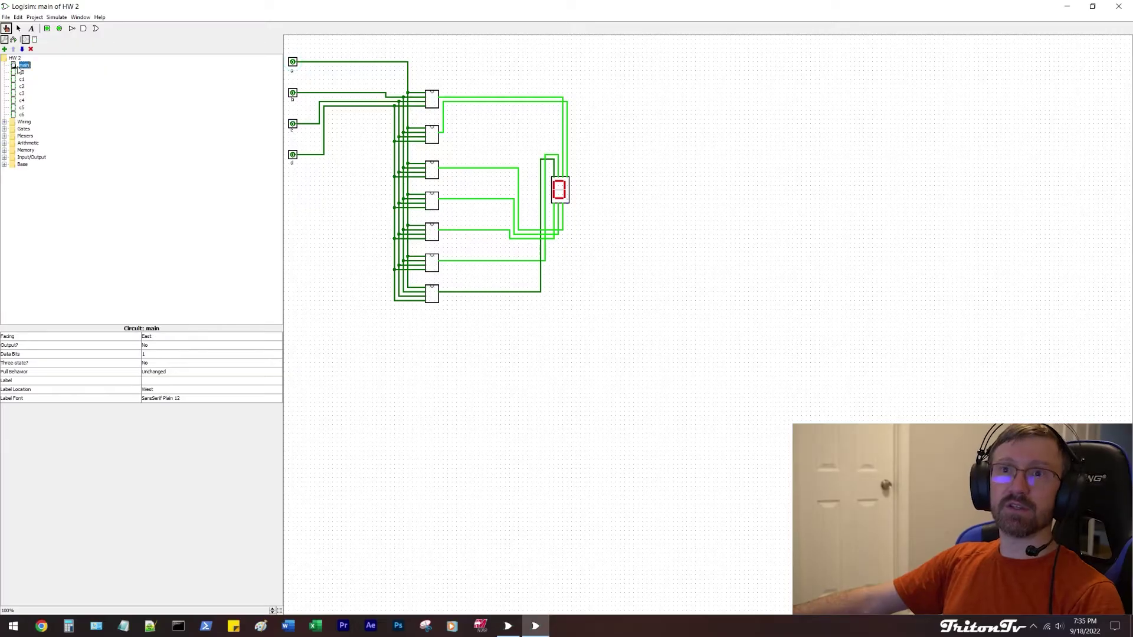
# - Glance at the 7 Segment decoder project, then maximize HW 2 and open its c0 subcircuit
pyautogui.doubleClick(22, 72)
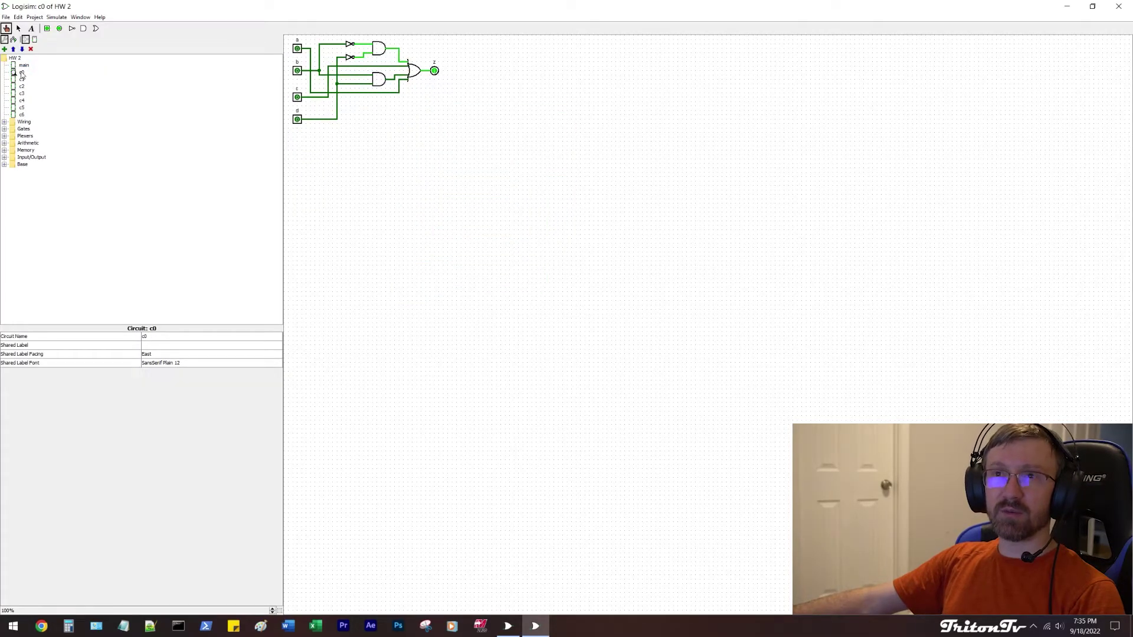
pyautogui.doubleClick(24, 65)
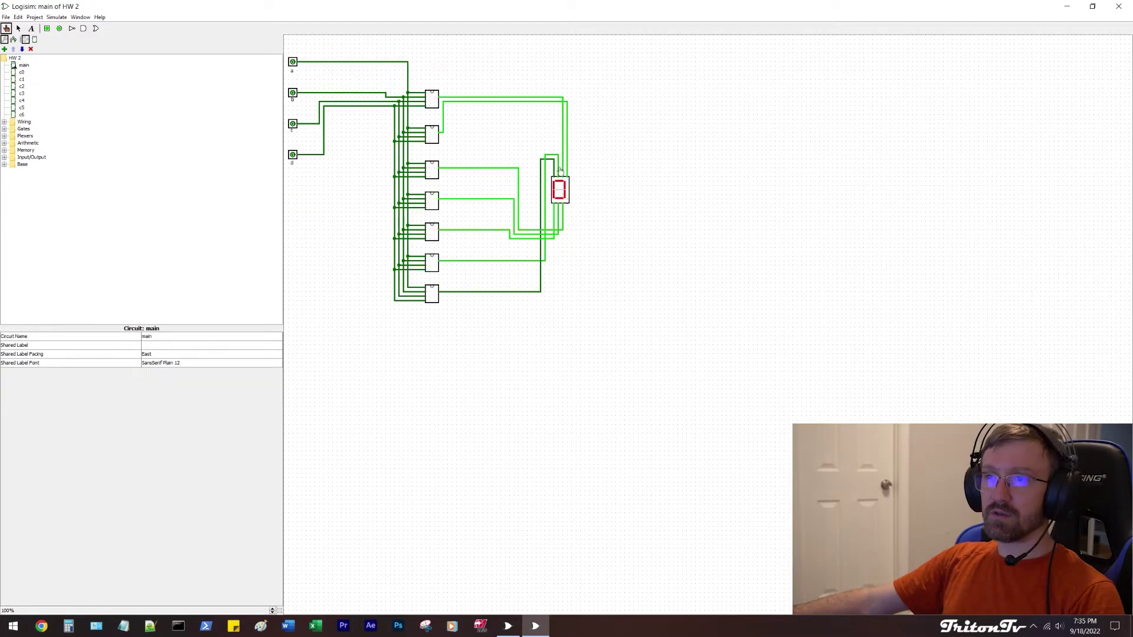
pyautogui.moveTo(560, 5); pyautogui.dragTo(1062, 3)
pyautogui.click(897, 104)
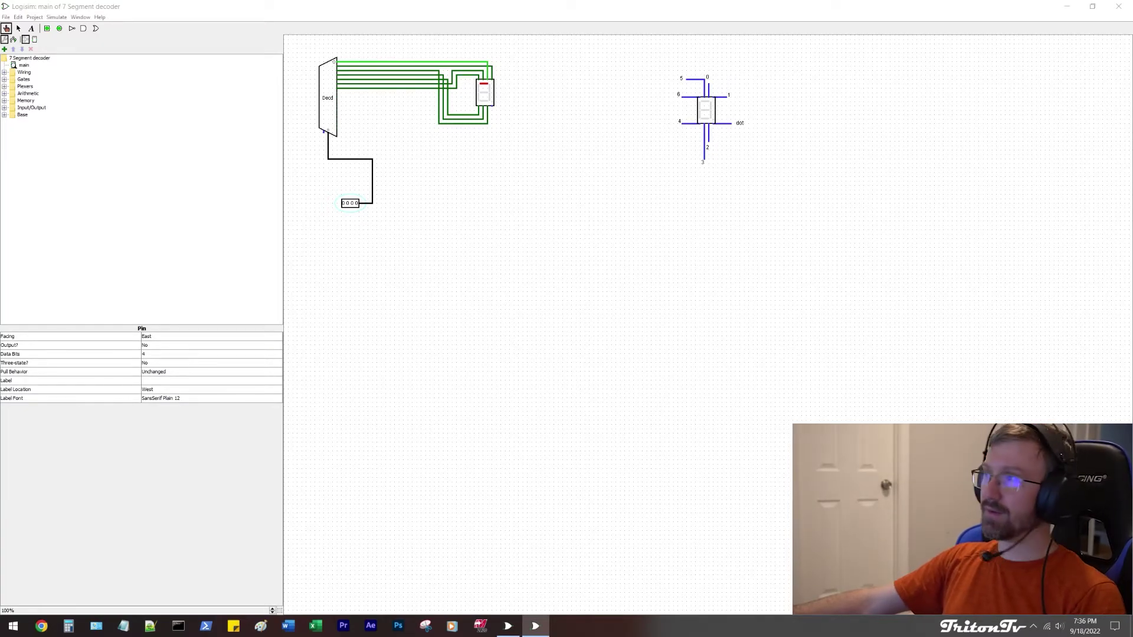
pyautogui.click(535, 625)
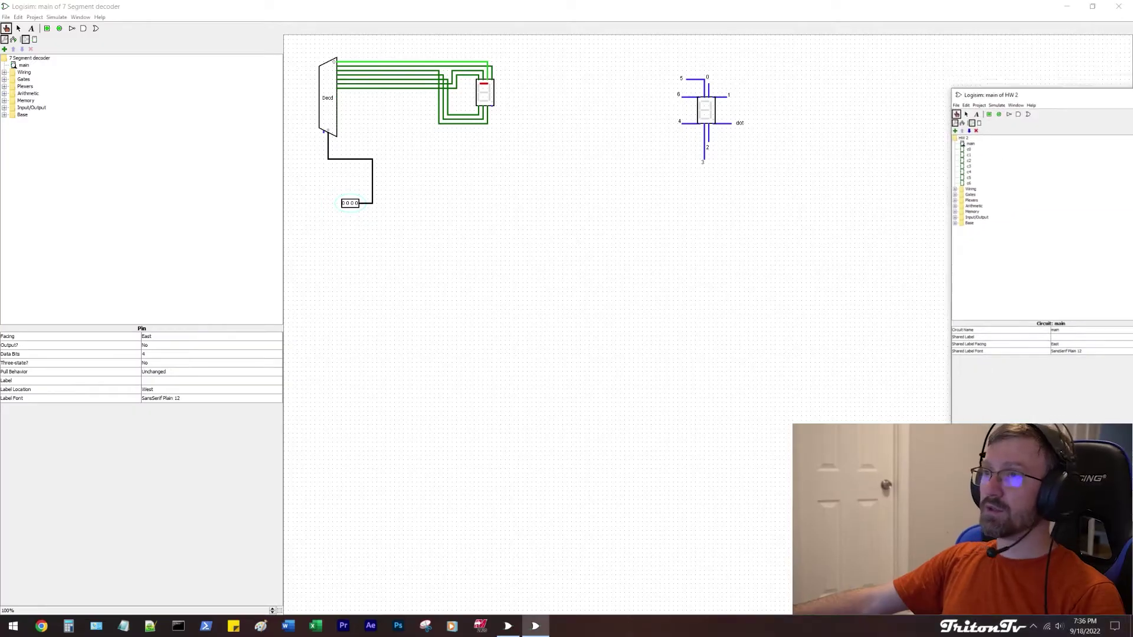
pyautogui.doubleClick(276, 36)
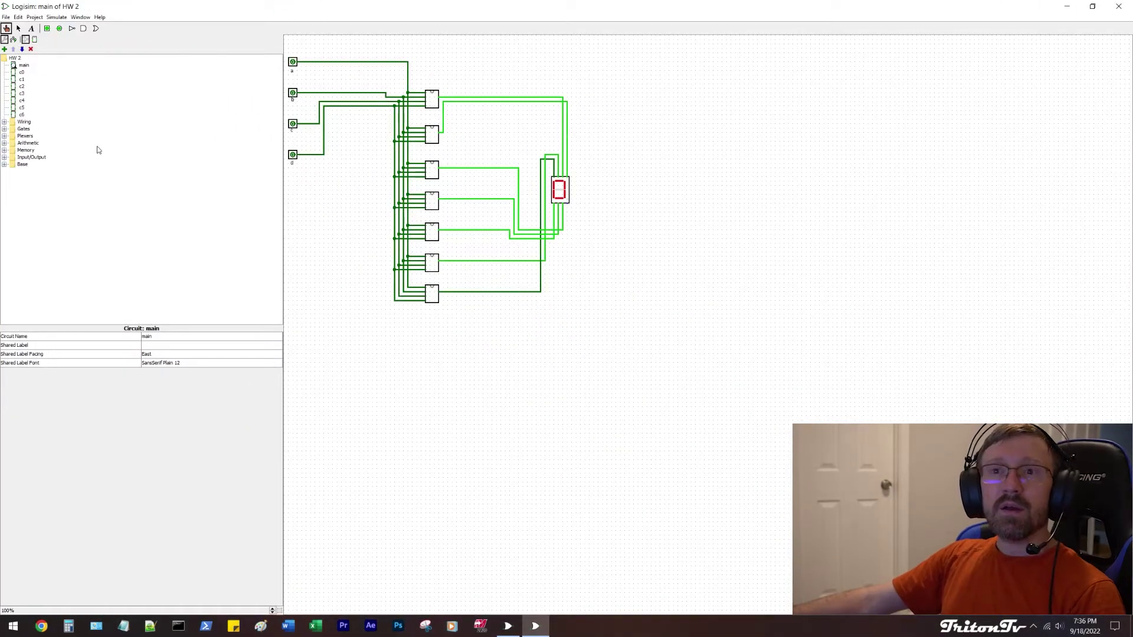
pyautogui.doubleClick(21, 72)
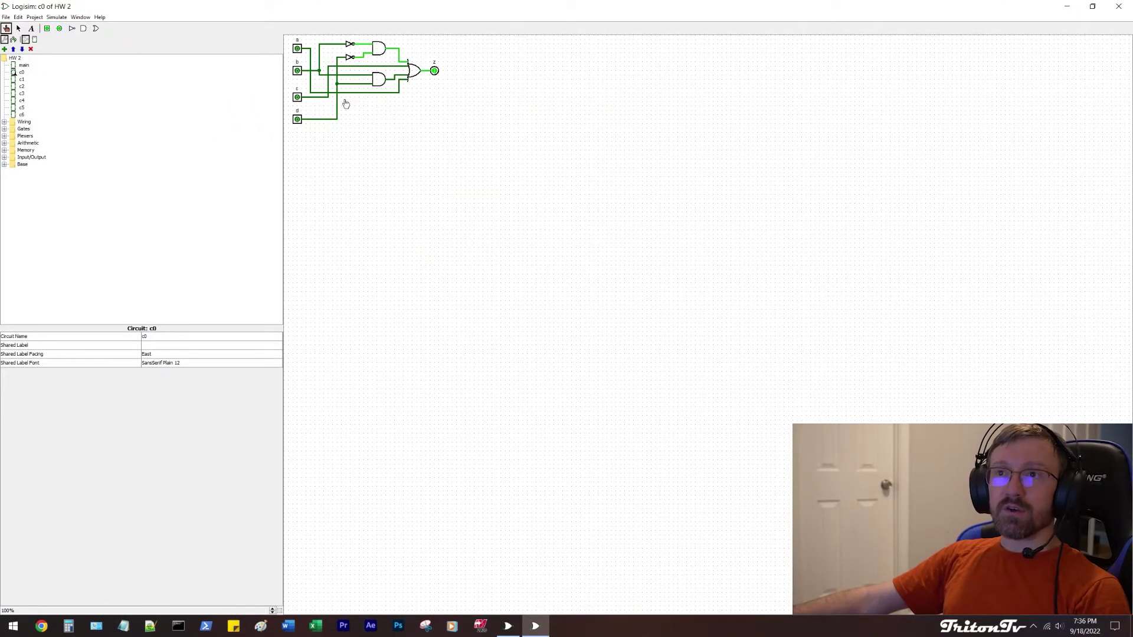
# - Switch from c0 back to HW 2's main circuit via the explorer tree
pyautogui.doubleClick(23, 67)
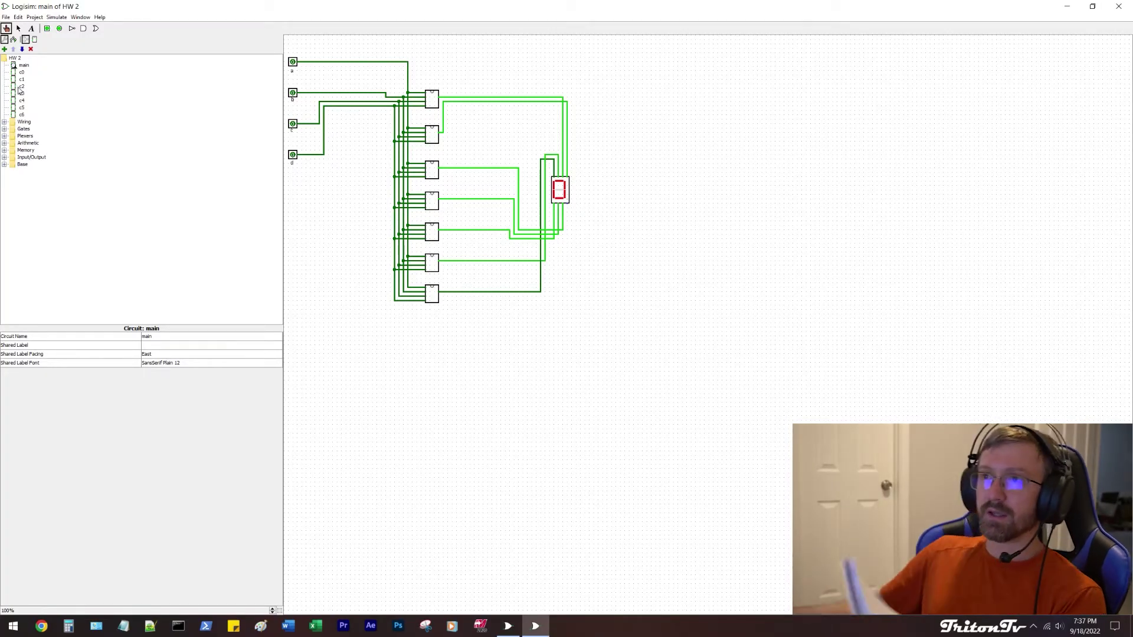
# - Restore HW 2 from the taskbar, set input c high so the display shows 2, and open c0
pyautogui.press('super+Down')
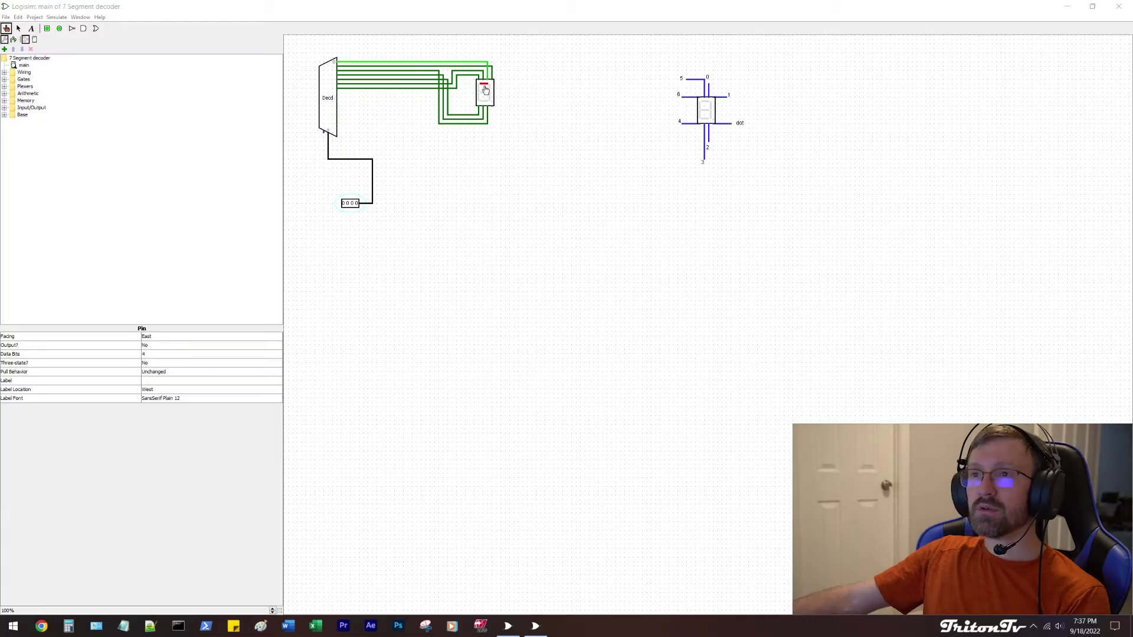
pyautogui.click(535, 626)
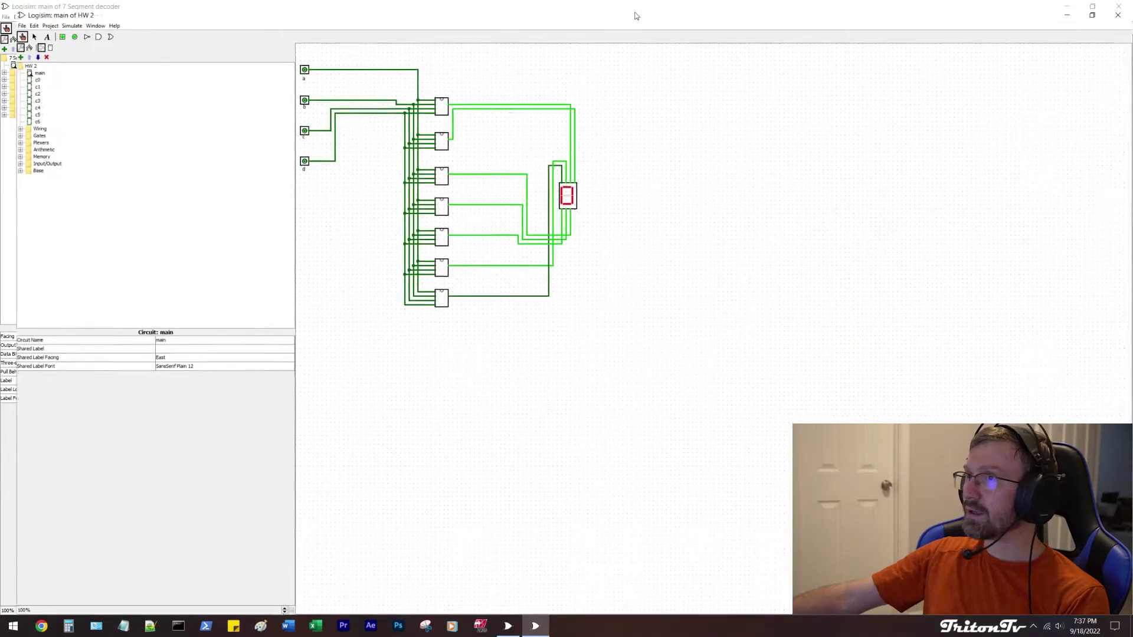
pyautogui.click(293, 123)
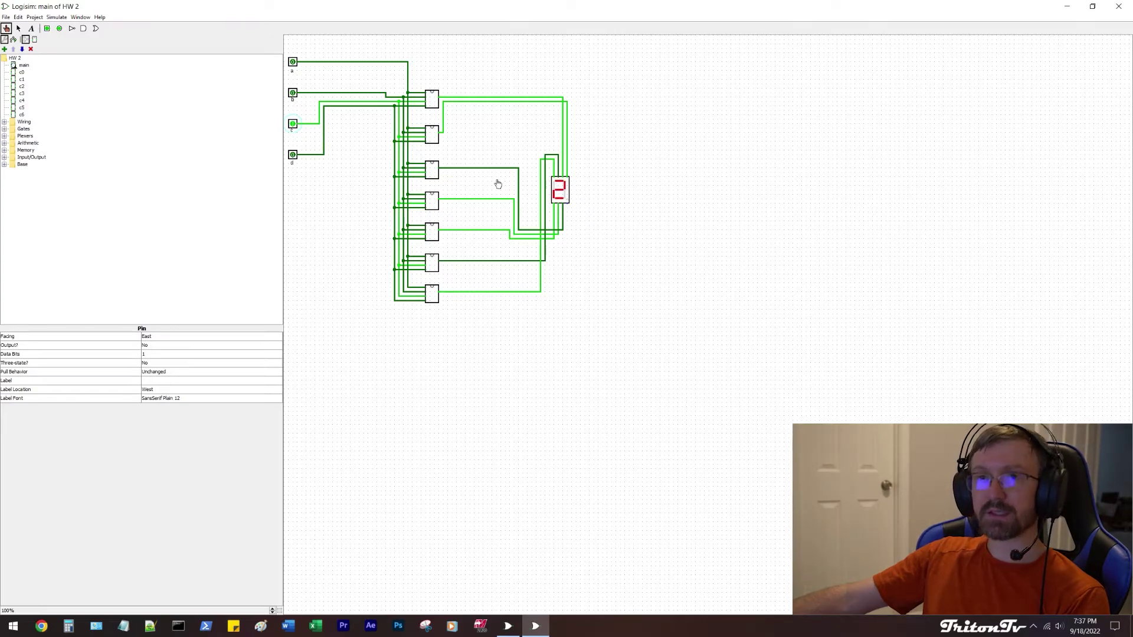
pyautogui.click(22, 72)
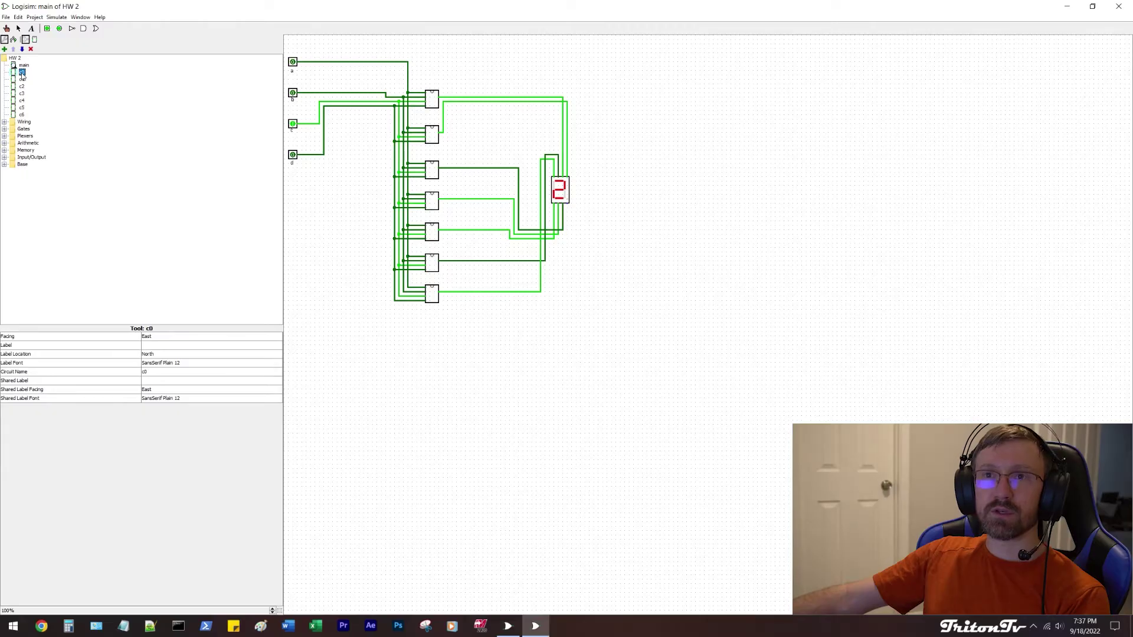
pyautogui.doubleClick(22, 73)
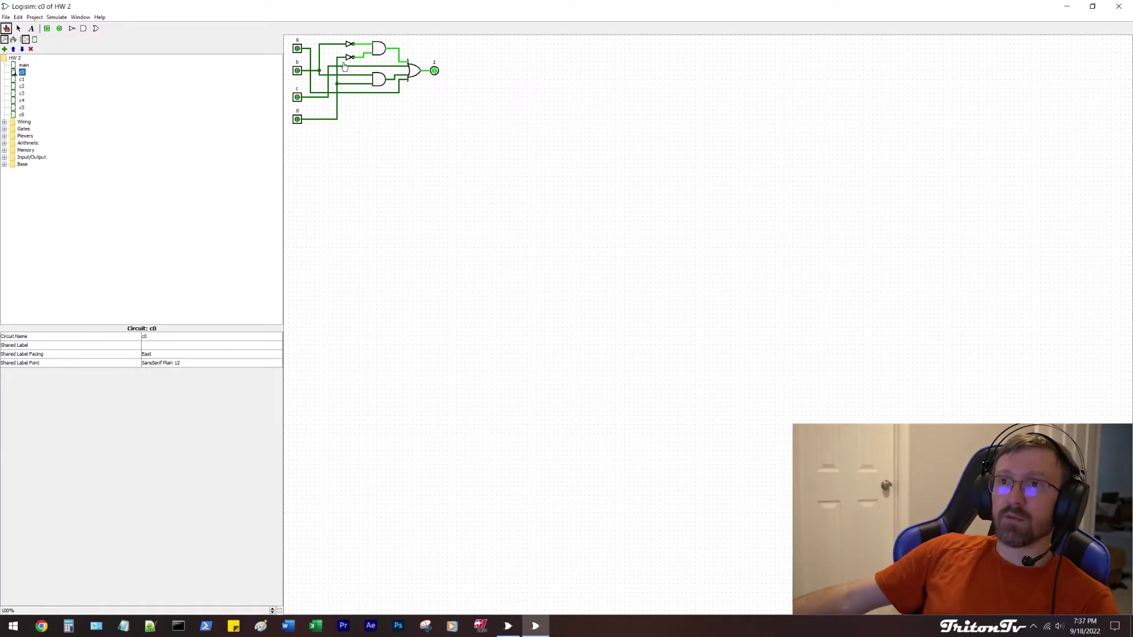
# - Select c0's lower NOT gate with the Select tool, then go back to the Poke tool
pyautogui.click(18, 28)
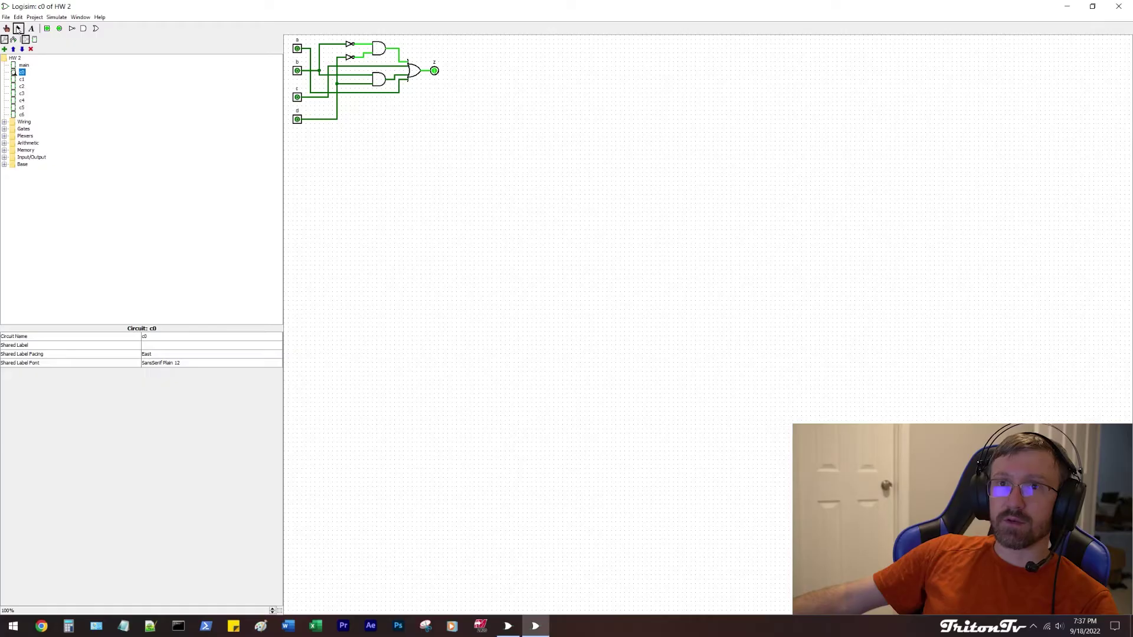
pyautogui.click(351, 58)
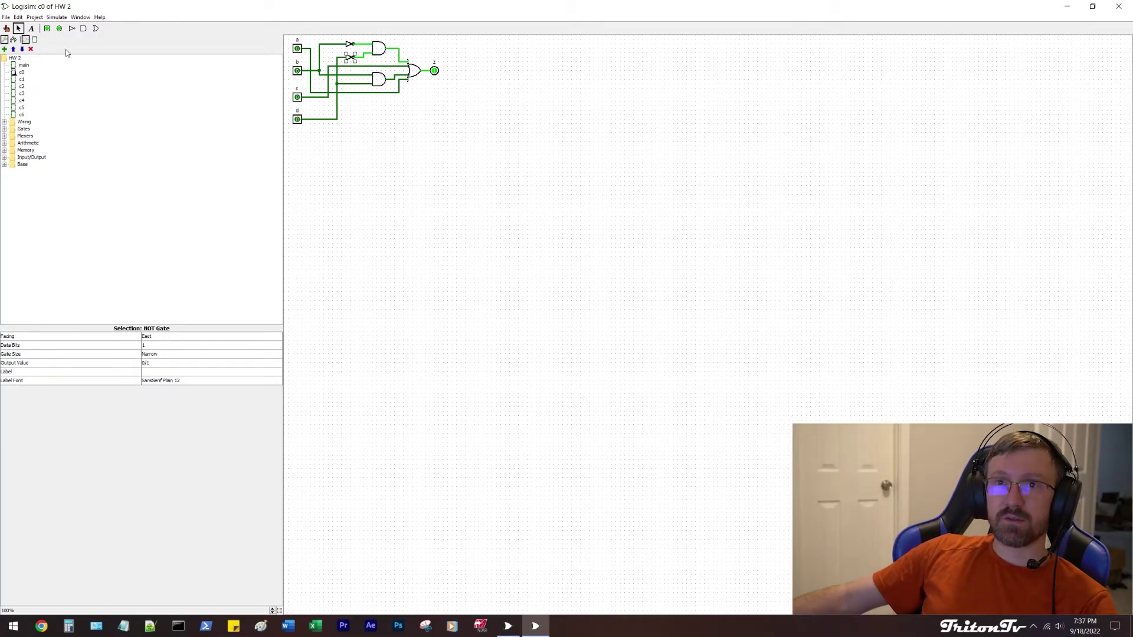
pyautogui.click(6, 29)
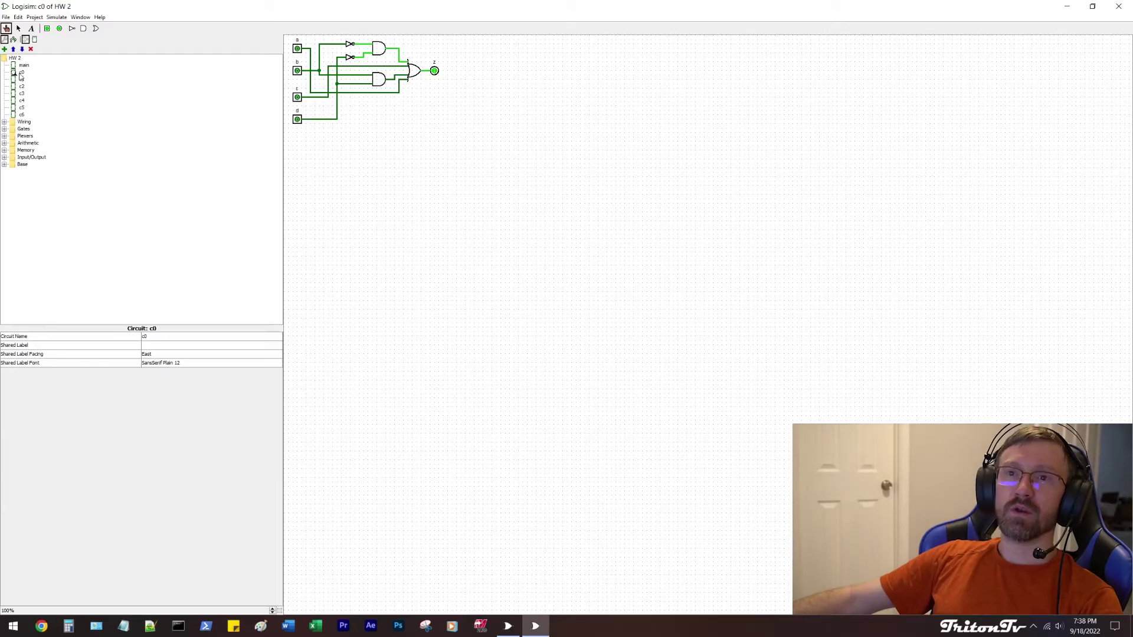
# - Run Combinational Analysis on c0 and move its window over the canvas
pyautogui.rightClick(20, 72)
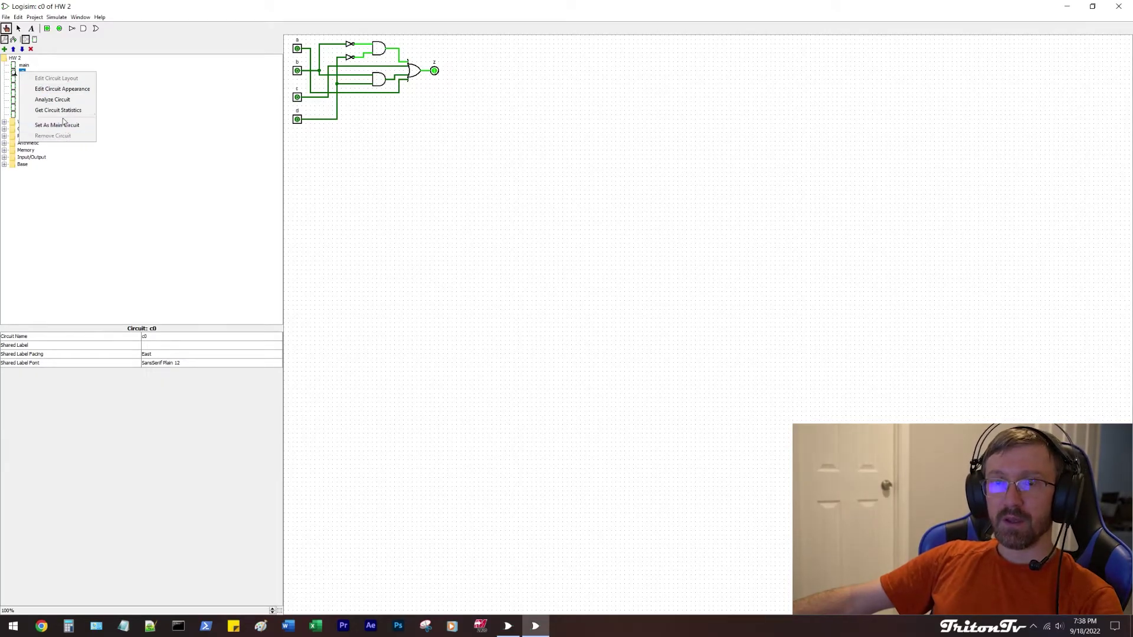
pyautogui.click(52, 99)
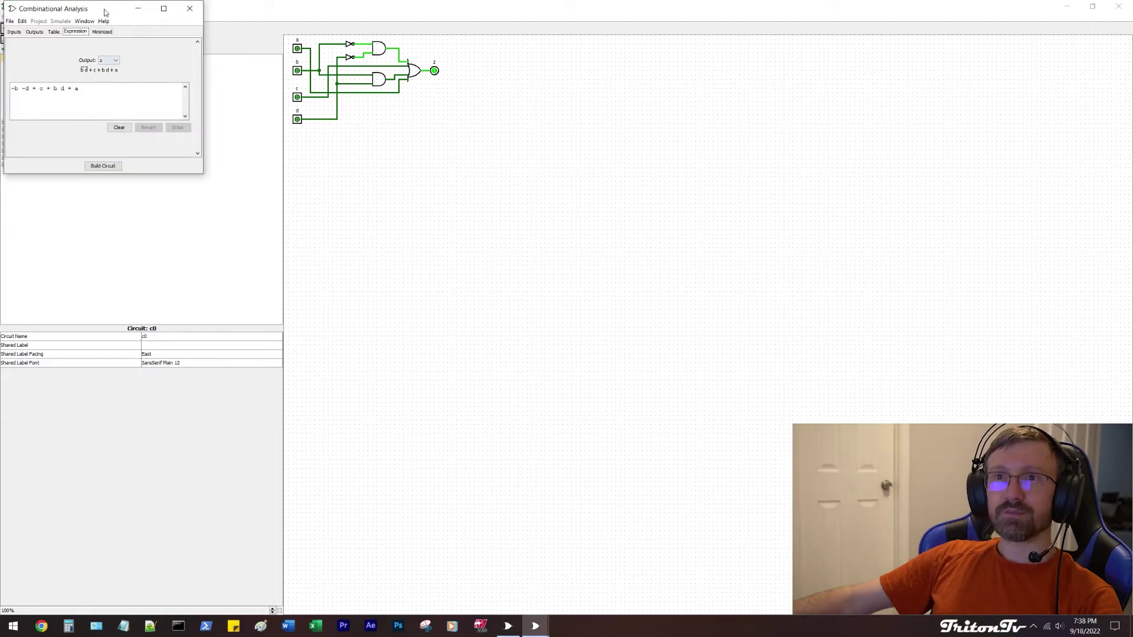
pyautogui.moveTo(104, 12); pyautogui.dragTo(506, 137)
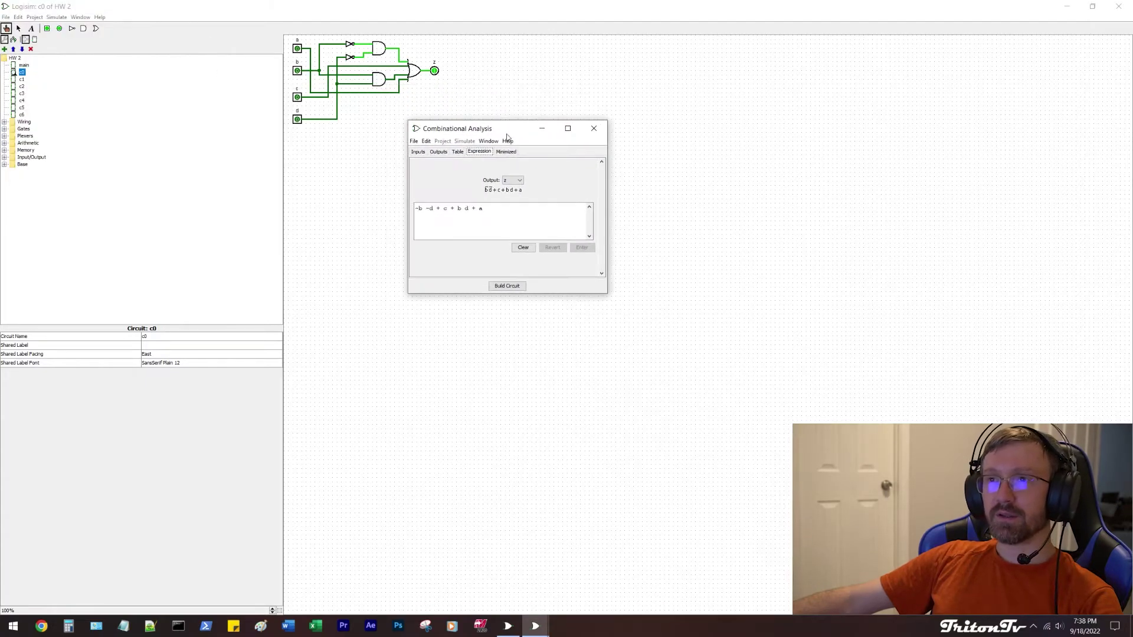
pyautogui.moveTo(418, 208)
pyautogui.mouseDown()
pyautogui.moveTo(490, 207)
pyautogui.moveTo(417, 208)
pyautogui.mouseUp()
pyautogui.click(429, 212)
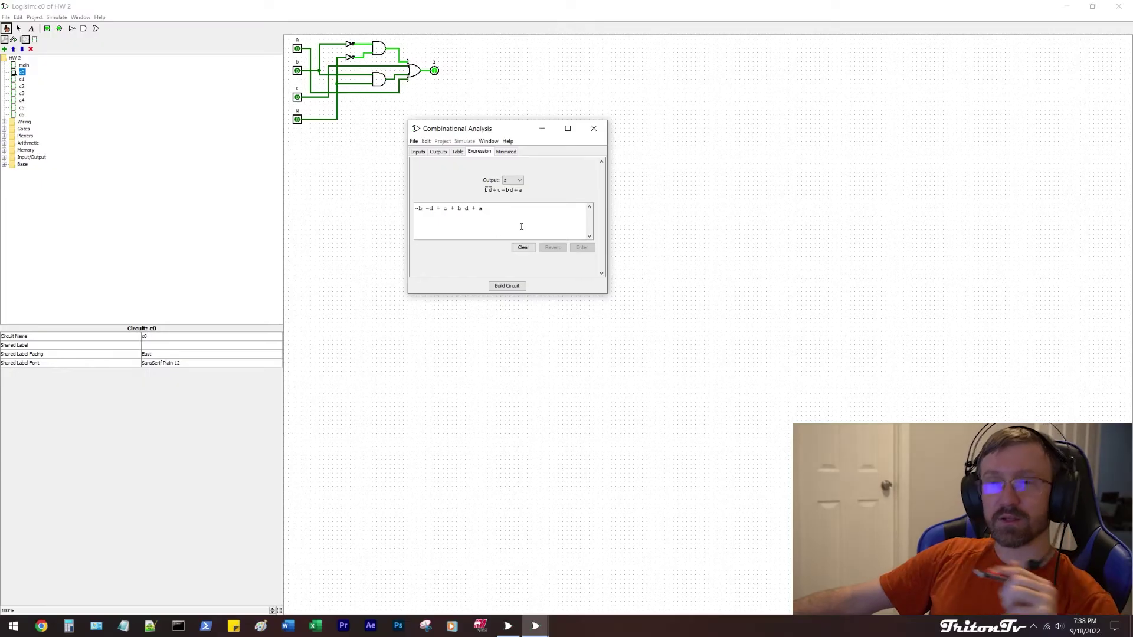
# - Review c0's input variables a, b, c, d and output z, repositioning the analysis window
pyautogui.click(434, 153)
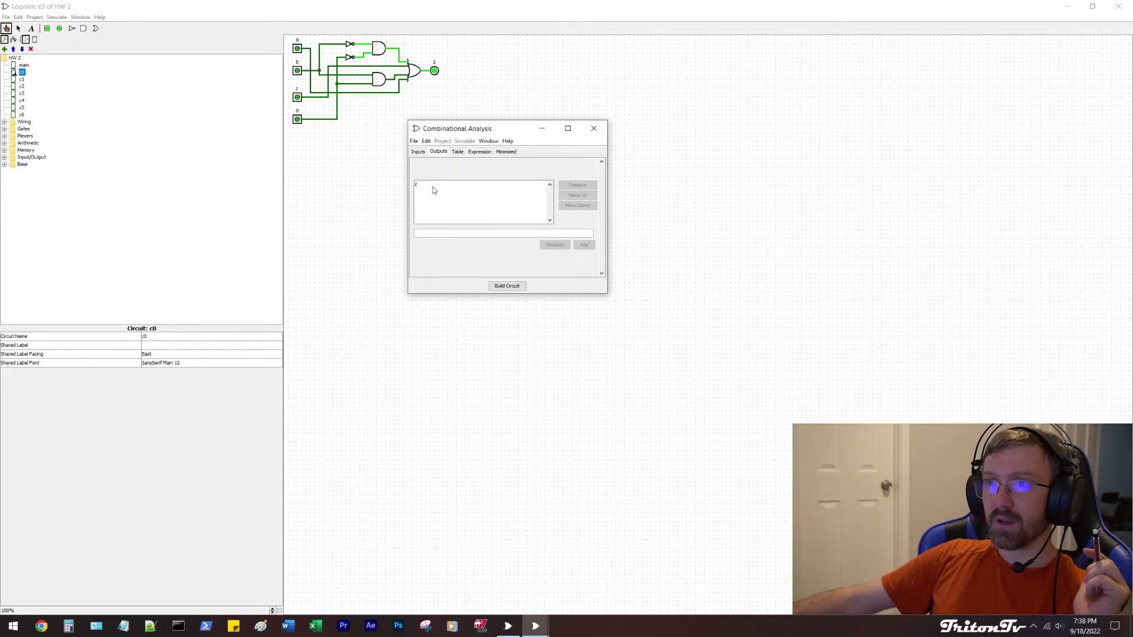
pyautogui.click(424, 154)
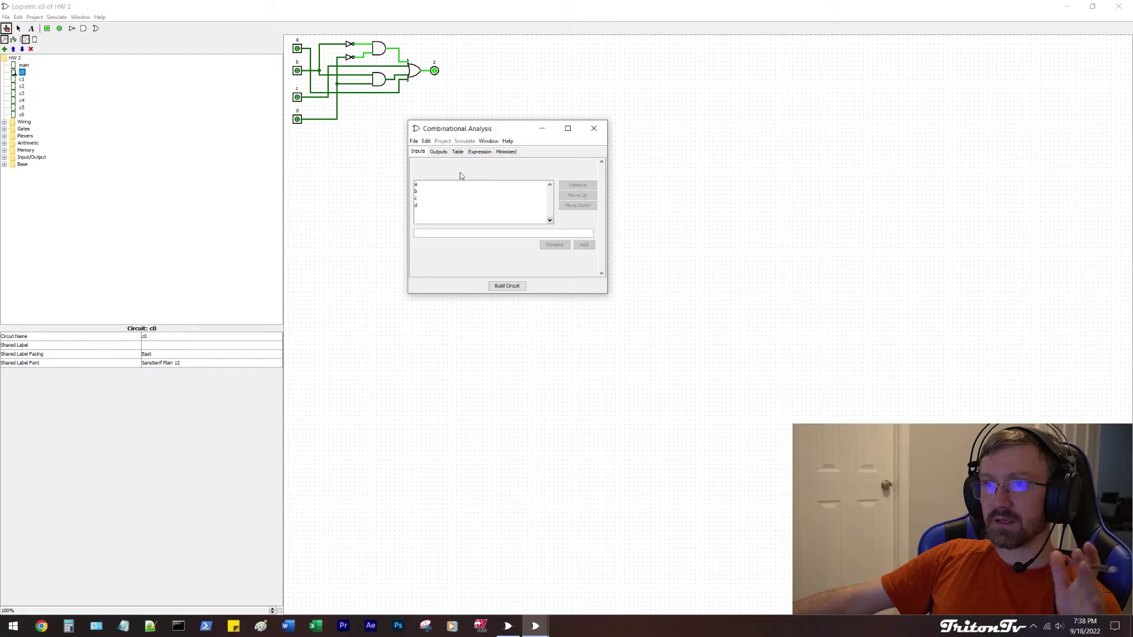
pyautogui.click(438, 152)
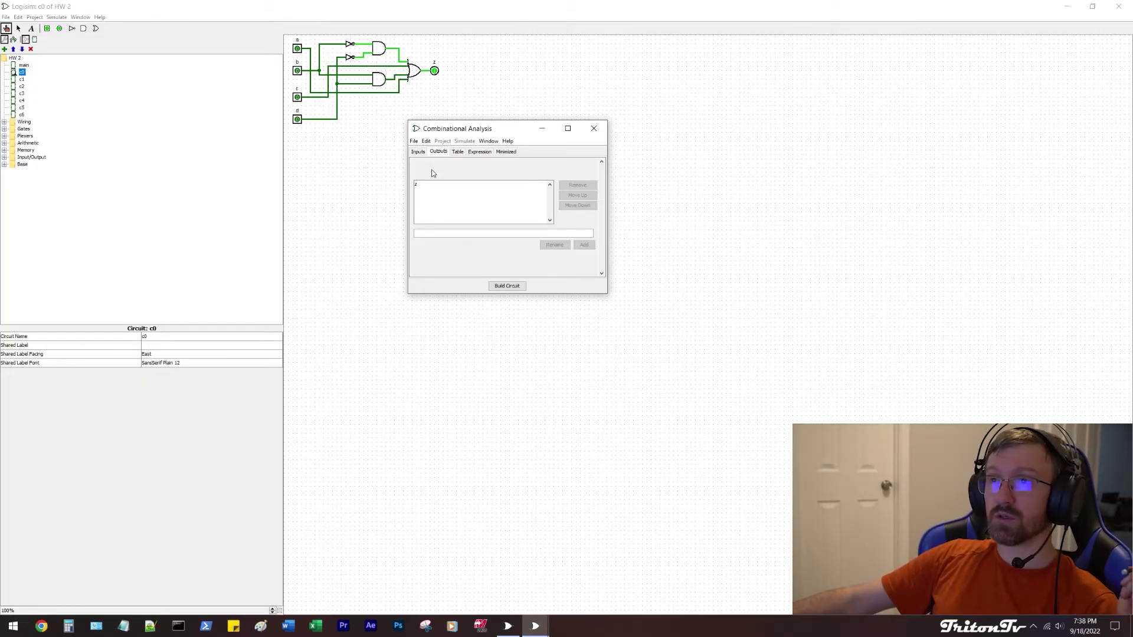
pyautogui.moveTo(478, 128); pyautogui.dragTo(487, 137)
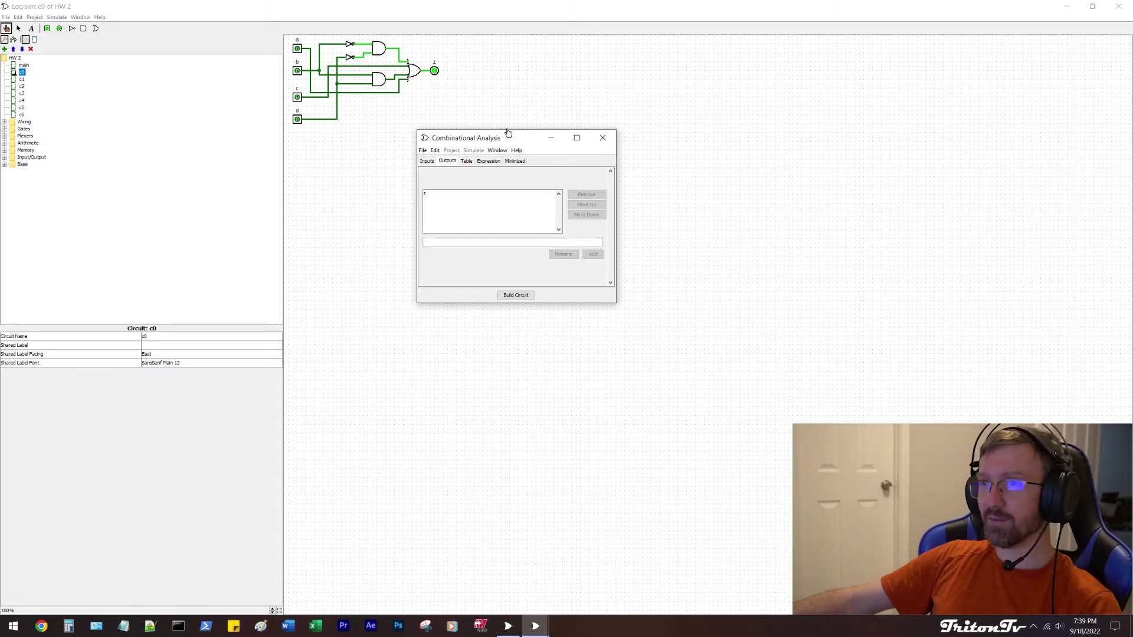
pyautogui.moveTo(508, 139); pyautogui.dragTo(494, 118)
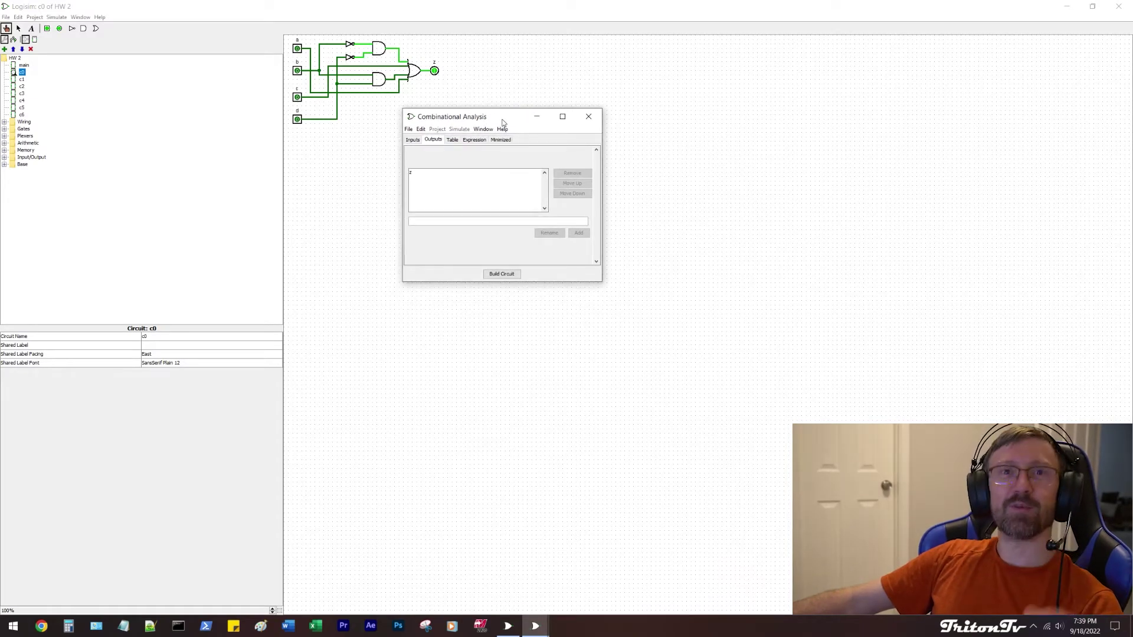
pyautogui.moveTo(505, 116); pyautogui.dragTo(494, 126)
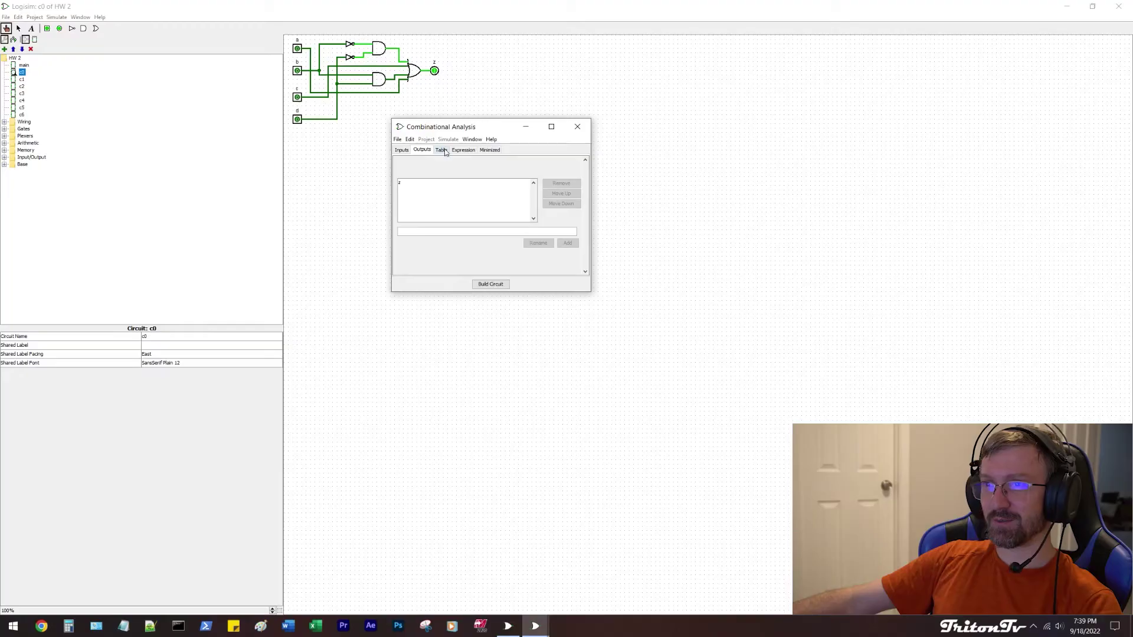
# - Show c0's truth table for z across all a–d combinations, with Calculator placed beside it
pyautogui.click(442, 150)
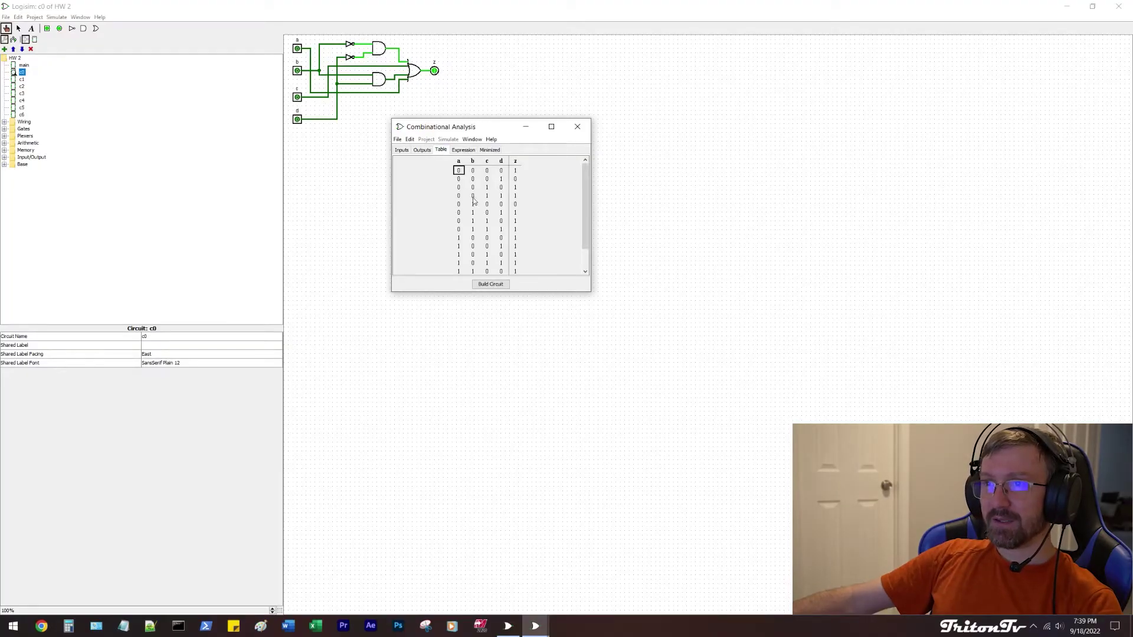
pyautogui.scroll(-1, 478, 195)
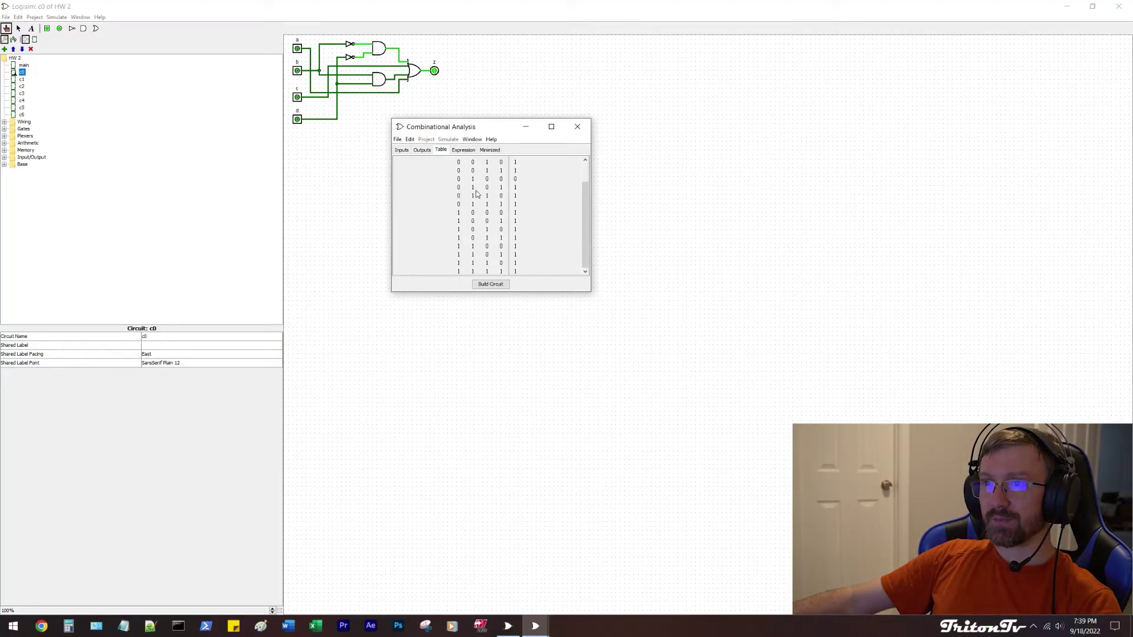
pyautogui.scroll(1, 478, 195)
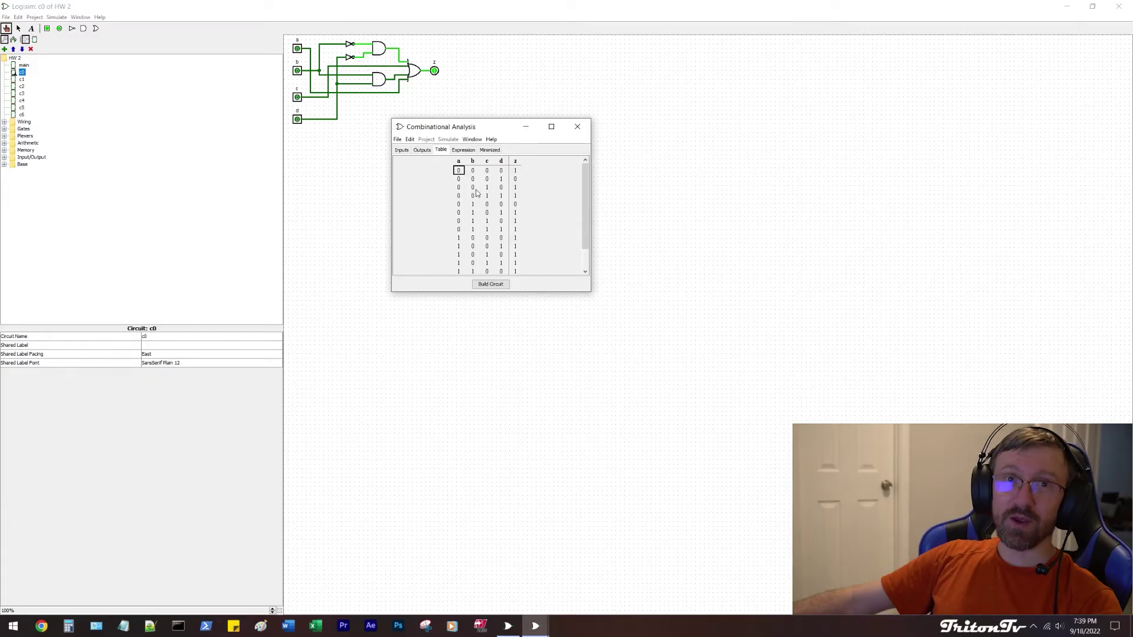
pyautogui.scroll(-1, 478, 193)
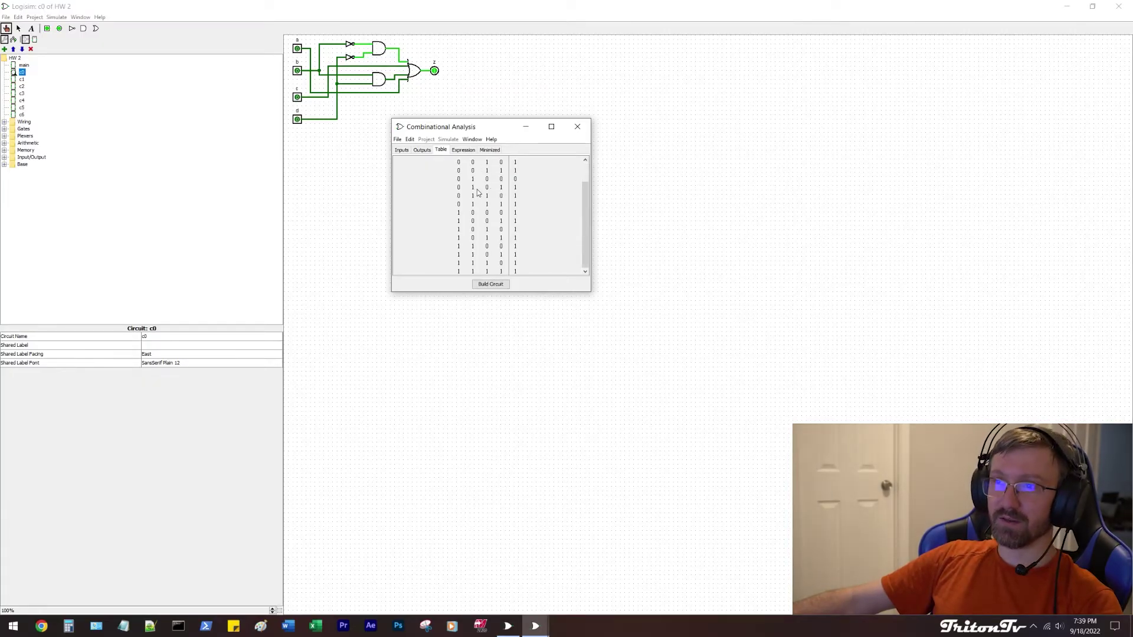
pyautogui.scroll(1, 481, 192)
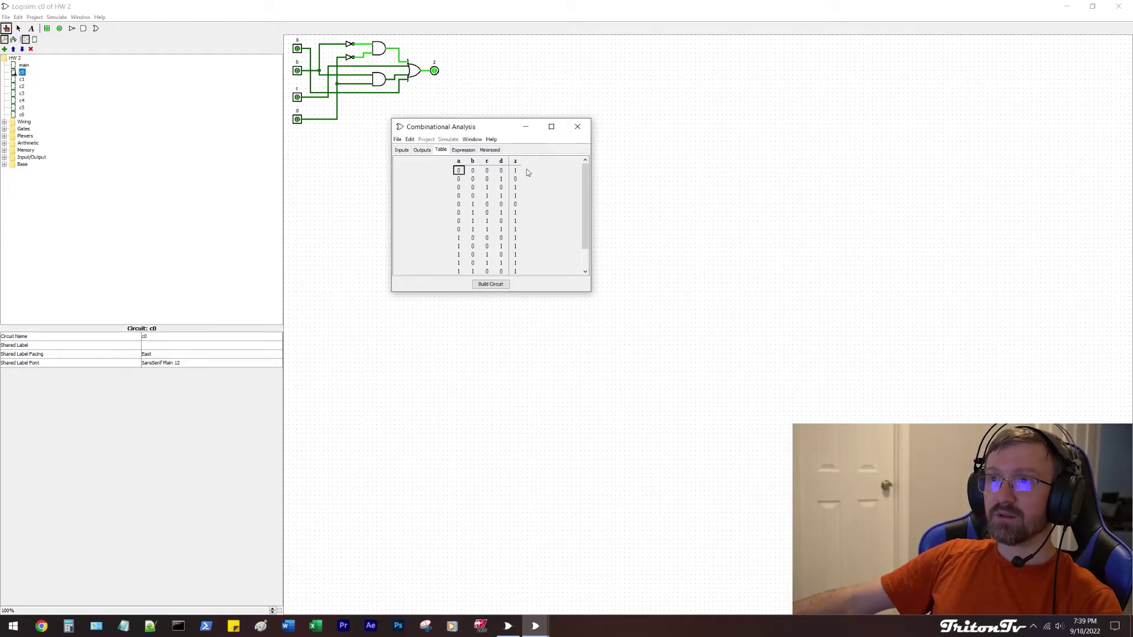
pyautogui.scroll(-1, 526, 169)
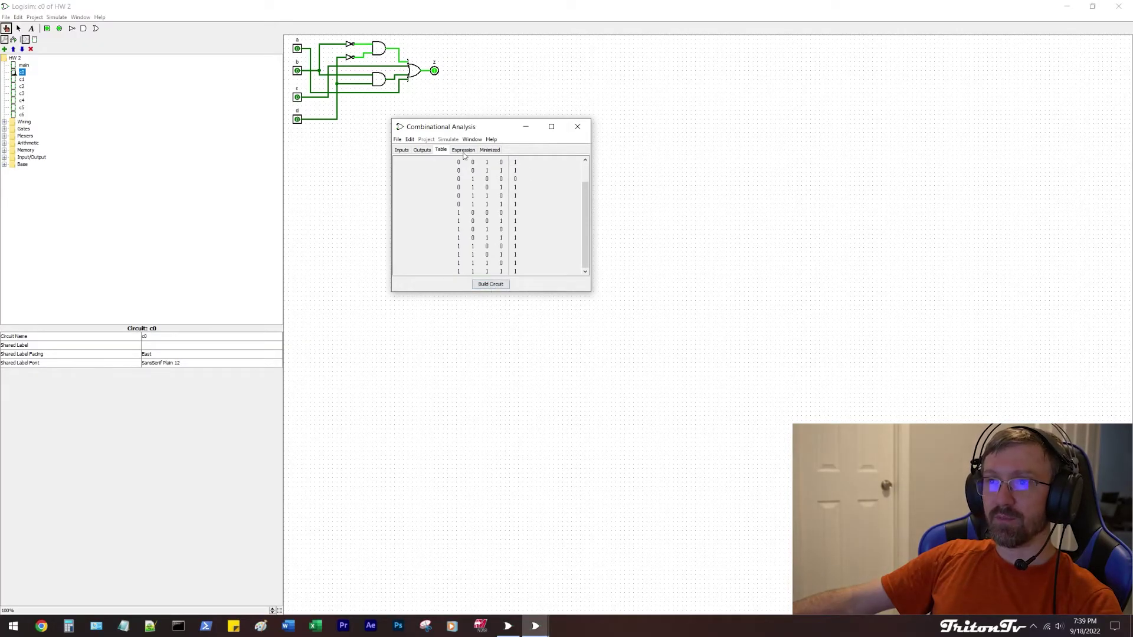
pyautogui.moveTo(478, 129); pyautogui.dragTo(368, 155)
pyautogui.click(63, 624)
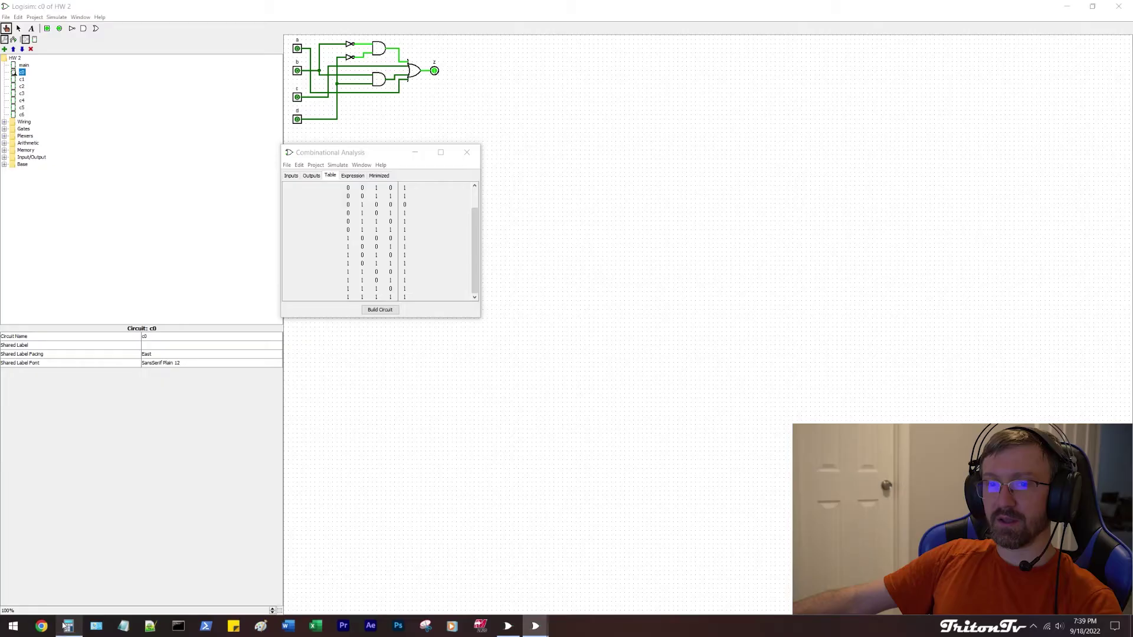
pyautogui.moveTo(482, 227); pyautogui.dragTo(596, 95)
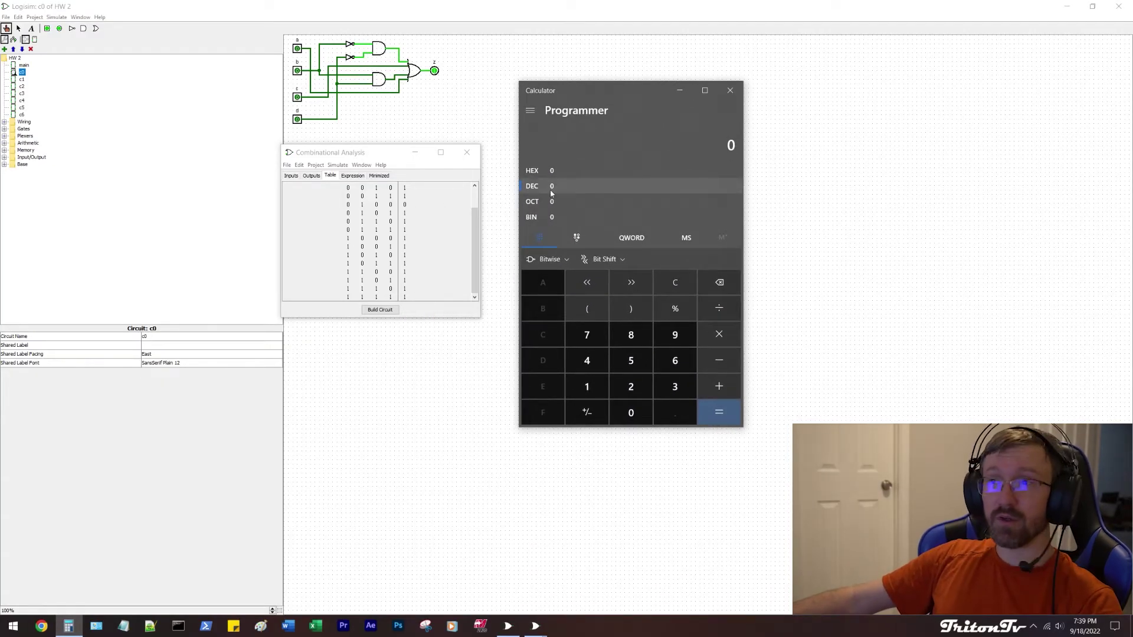
# - Enter binary 1111 in Calculator's programmer mode and read its decimal value, 15
pyautogui.click(533, 216)
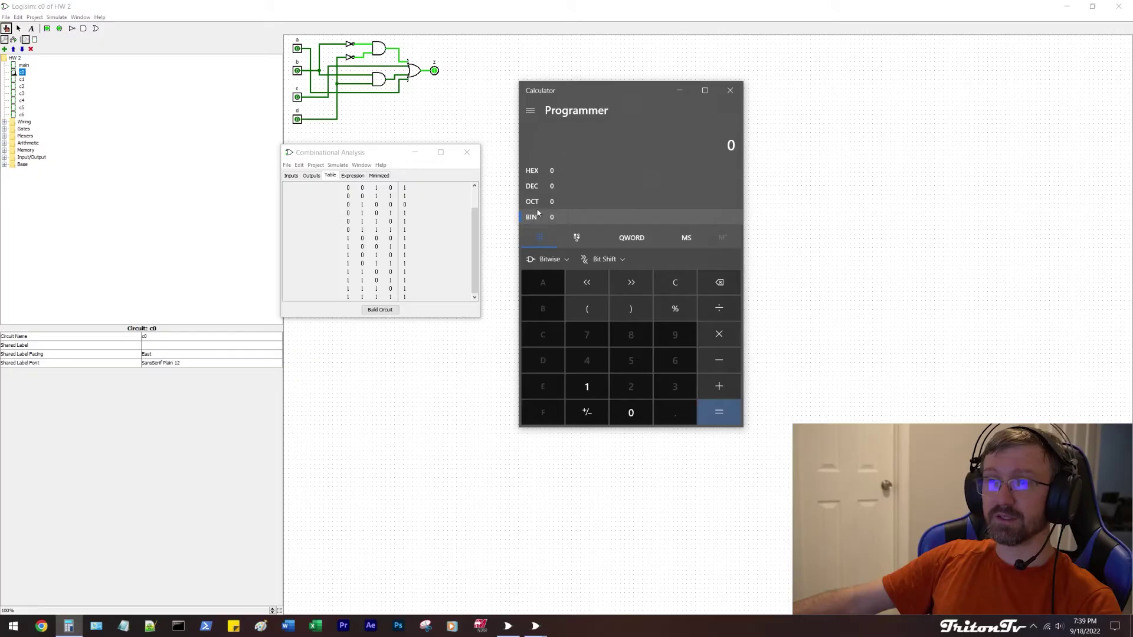
pyautogui.click(530, 110)
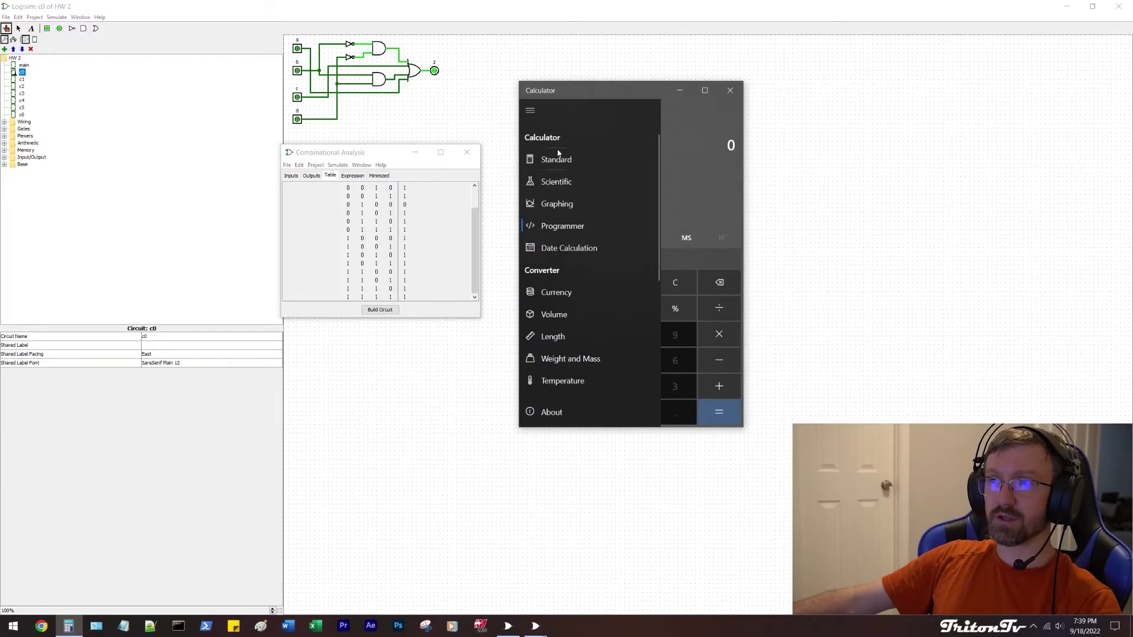
pyautogui.click(682, 194)
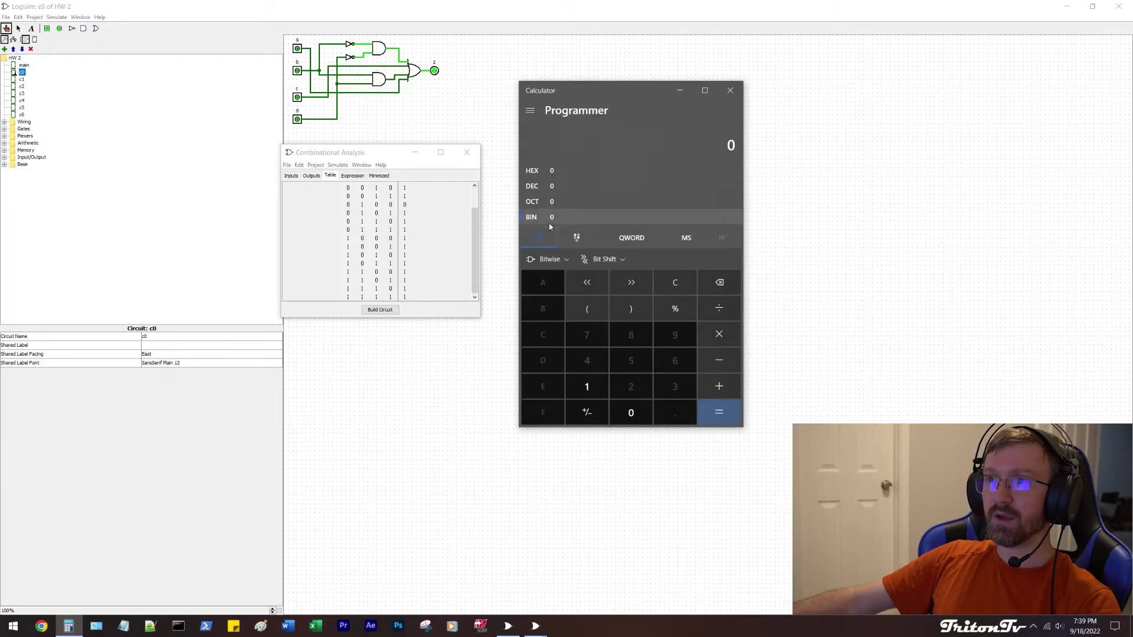
pyautogui.click(570, 174)
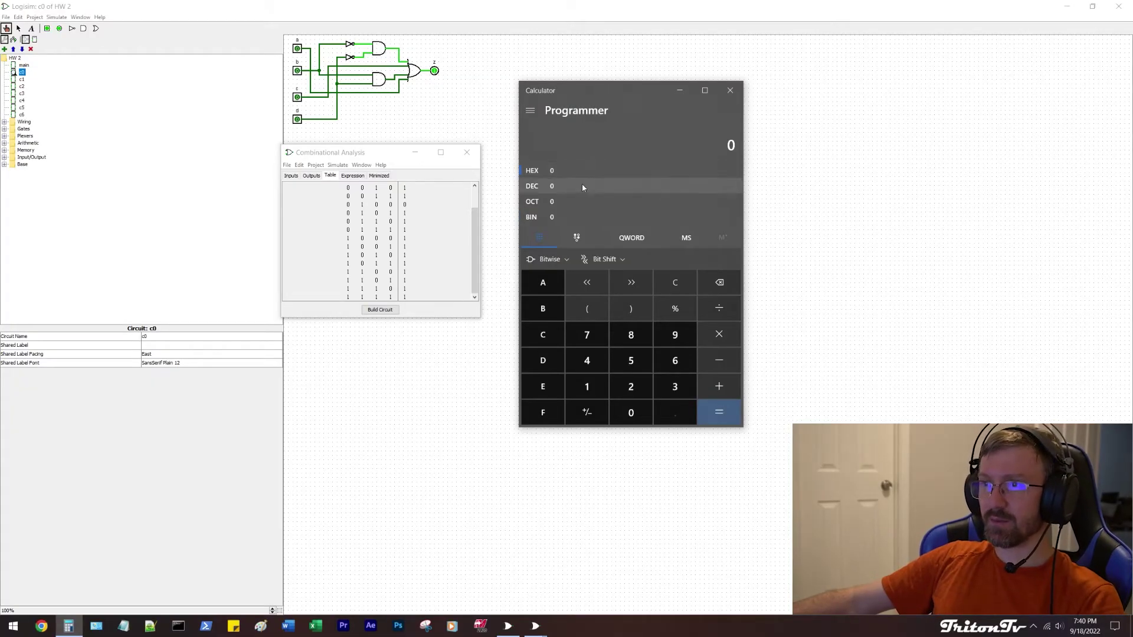
pyautogui.click(587, 217)
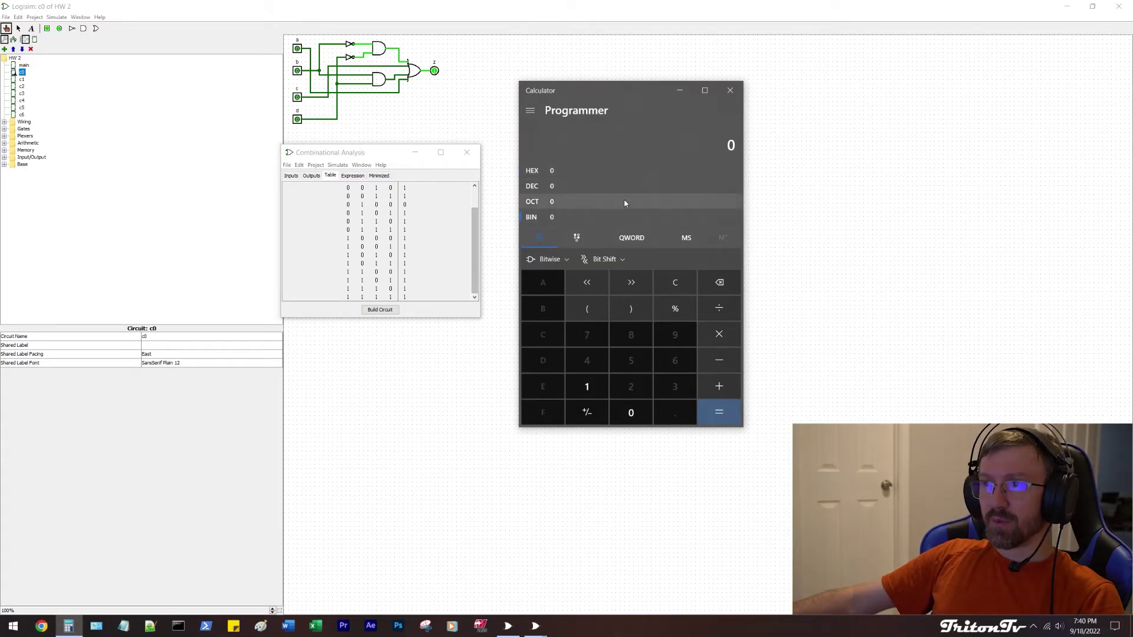
pyautogui.write('1111')
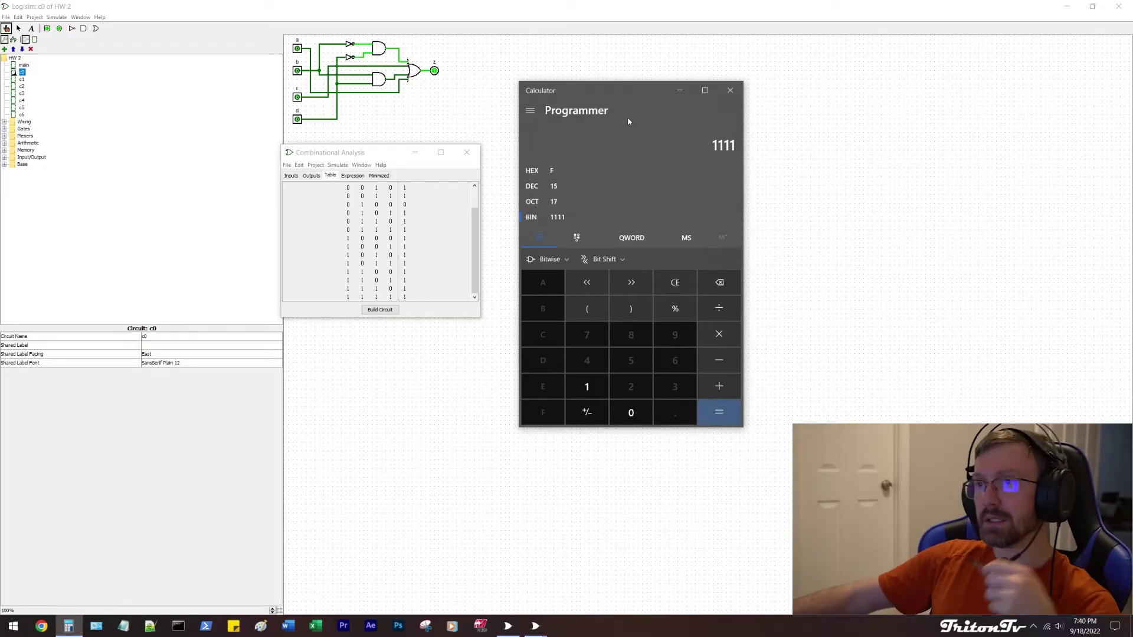
pyautogui.click(558, 186)
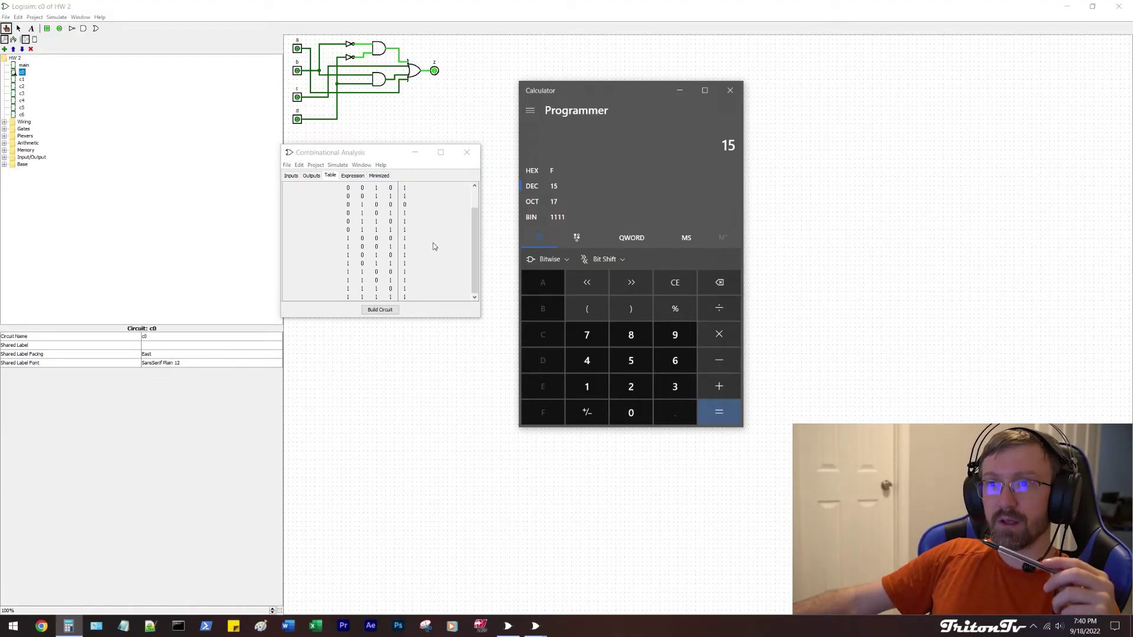
pyautogui.click(473, 235)
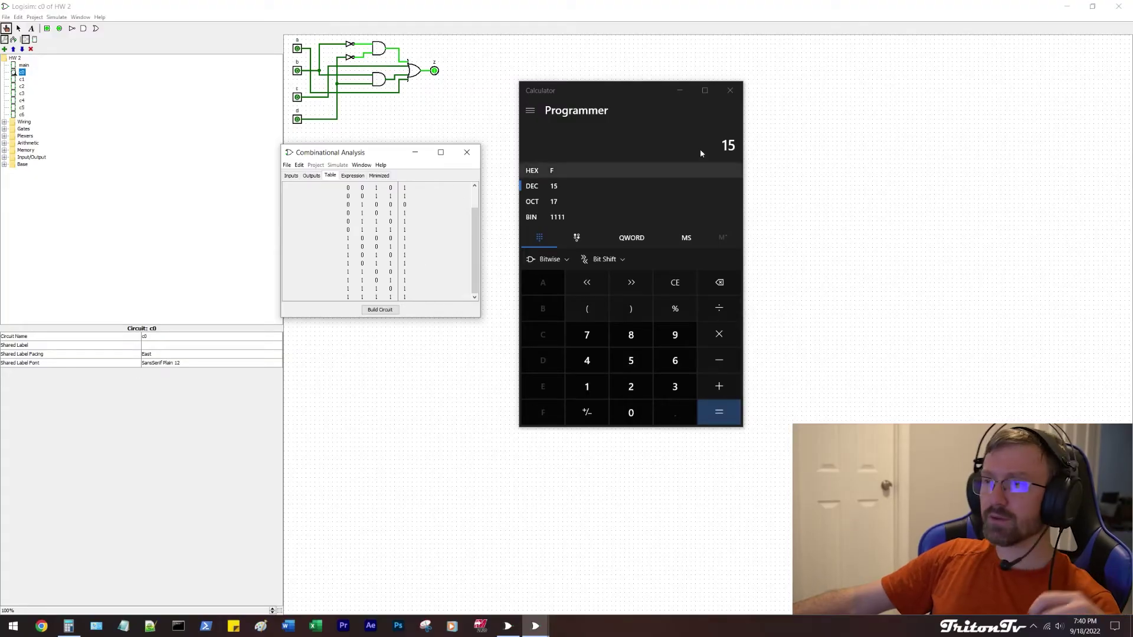
# - Set the Calculator back to binary 1111, review c0's analysis tabs, then close the analysis window
pyautogui.click(646, 93)
pyautogui.click(540, 218)
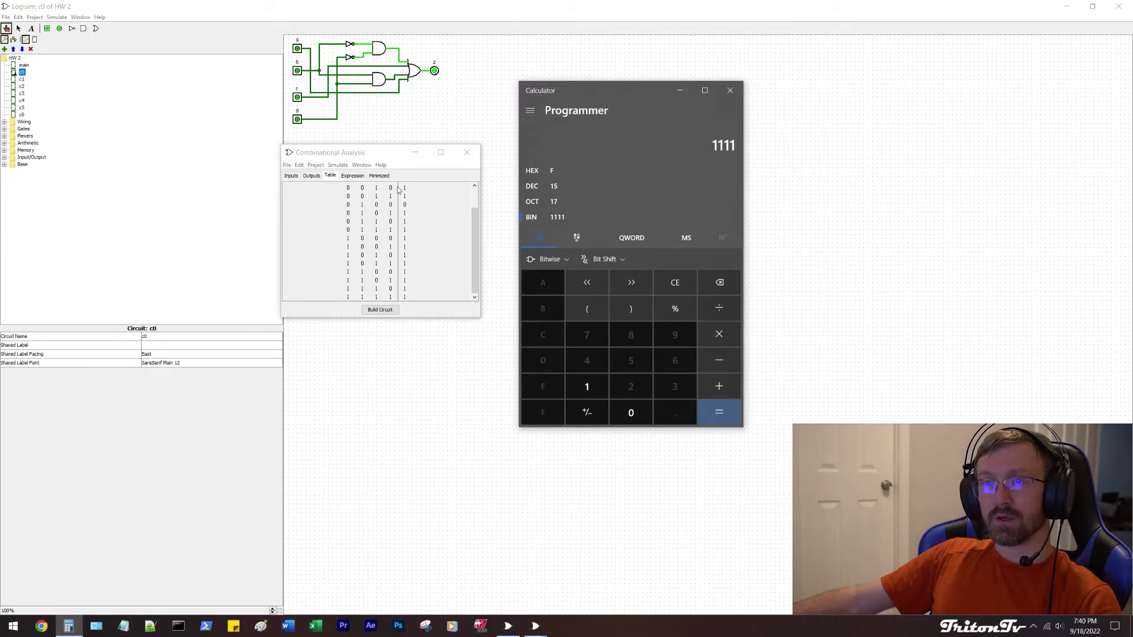
pyautogui.click(311, 175)
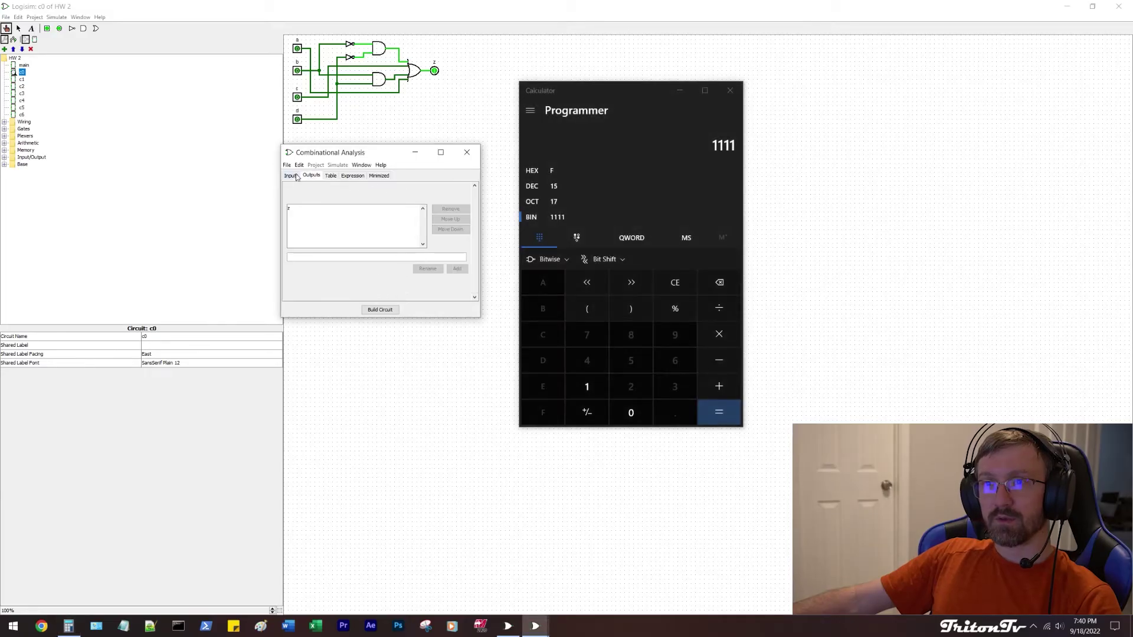
pyautogui.click(291, 175)
pyautogui.click(350, 176)
pyautogui.click(331, 175)
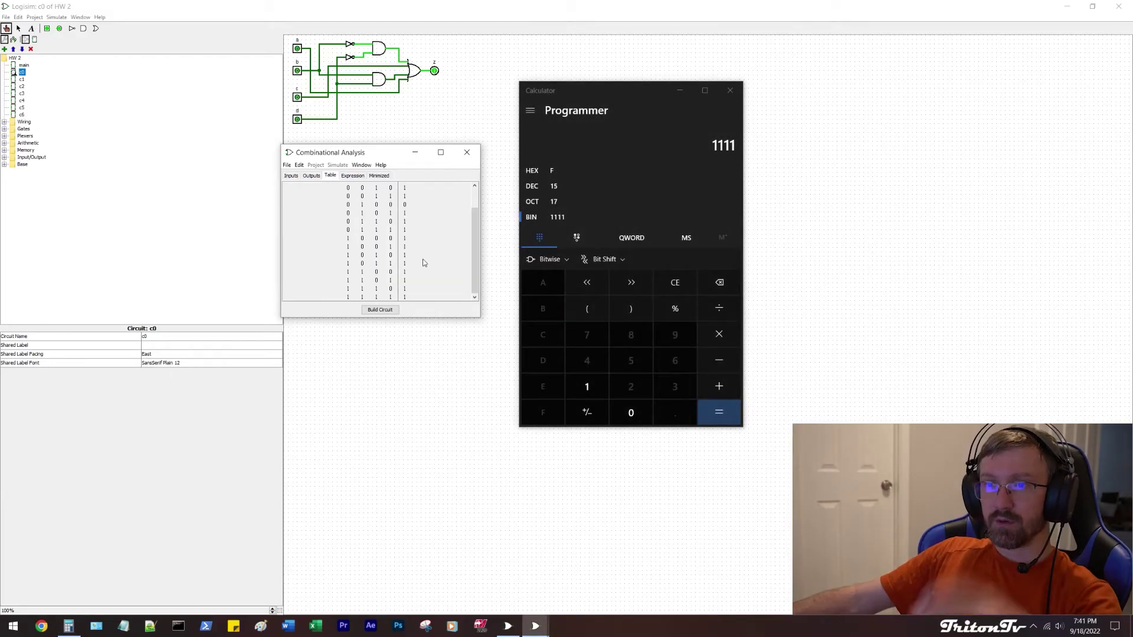
pyautogui.click(353, 175)
pyautogui.click(378, 176)
pyautogui.click(362, 178)
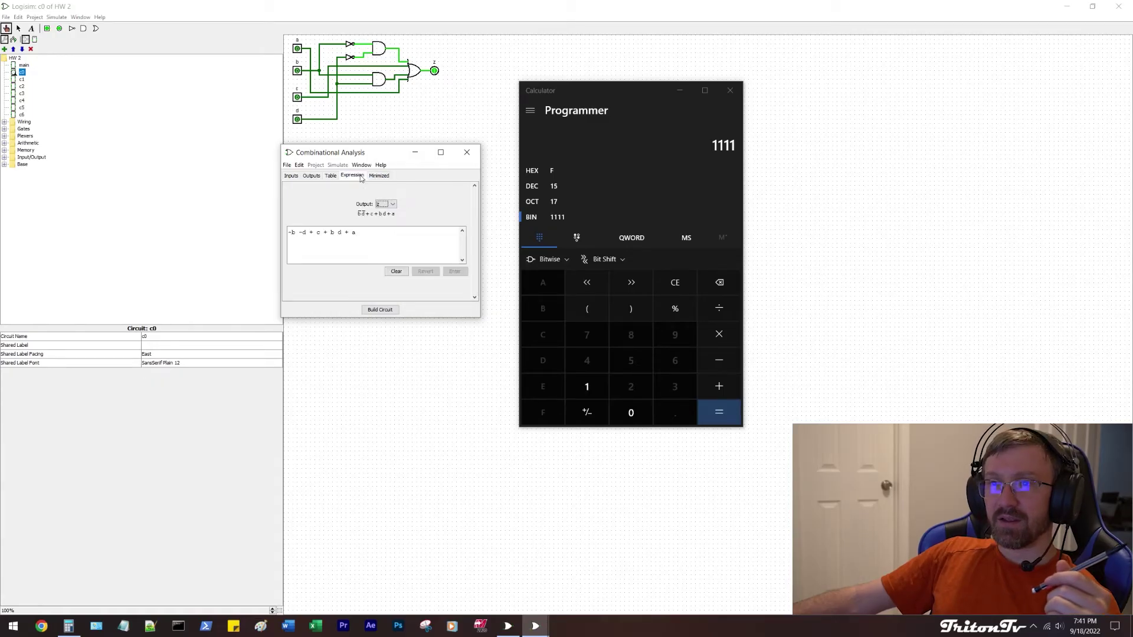
pyautogui.click(467, 153)
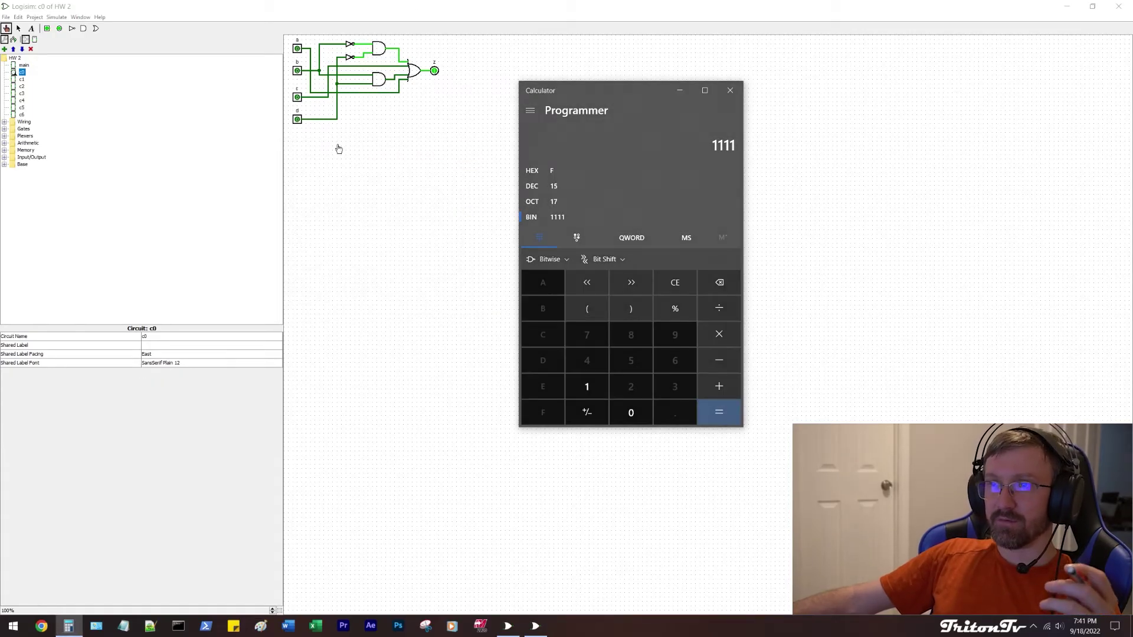
# - Open subcircuit c1, analyze it, and review its outputs and truth table before closing
pyautogui.doubleClick(22, 81)
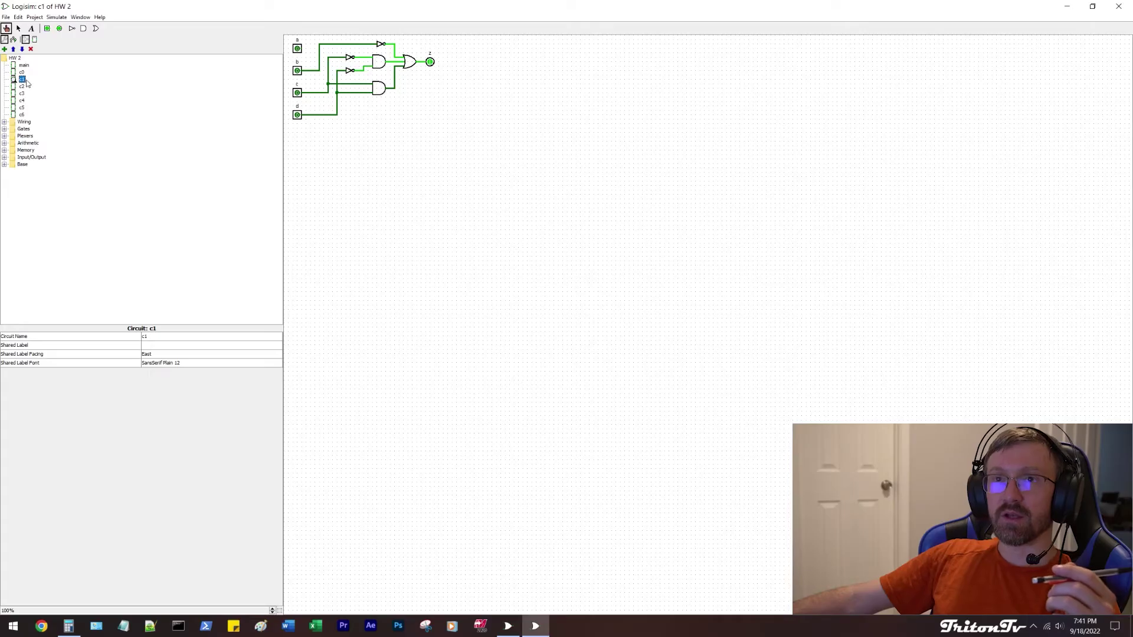
pyautogui.rightClick(22, 80)
pyautogui.click(62, 108)
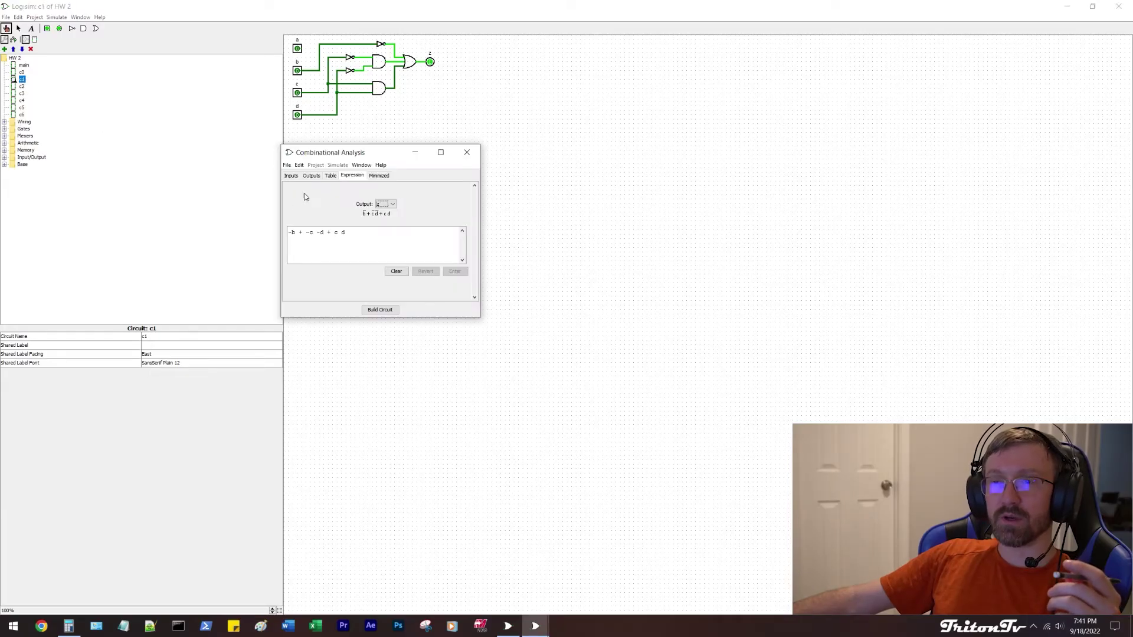
pyautogui.click(306, 176)
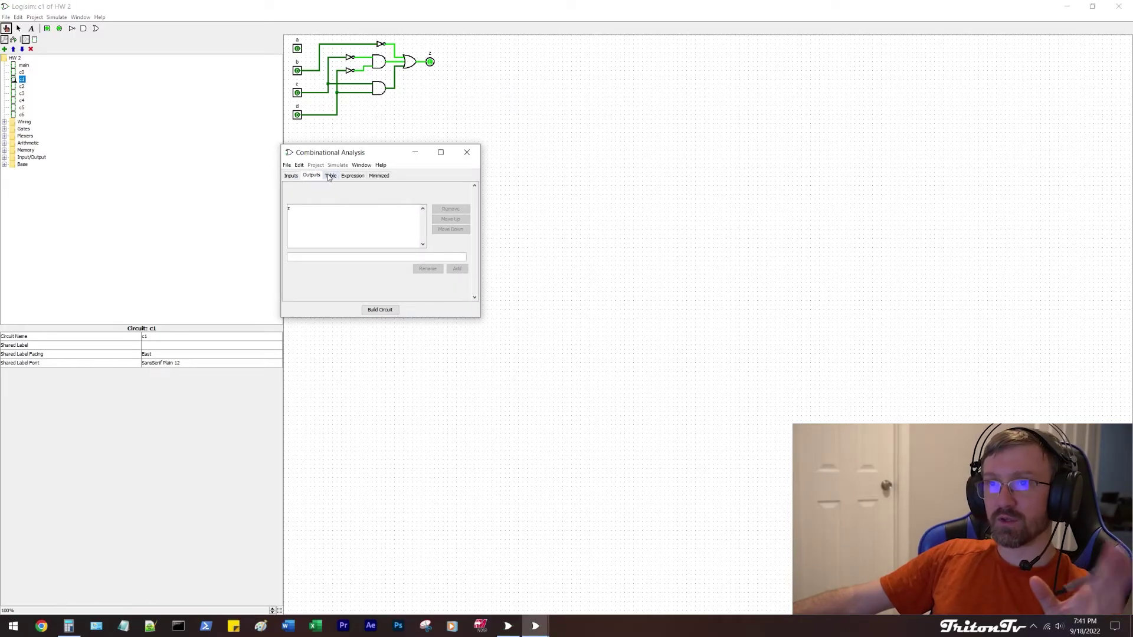
pyautogui.click(330, 176)
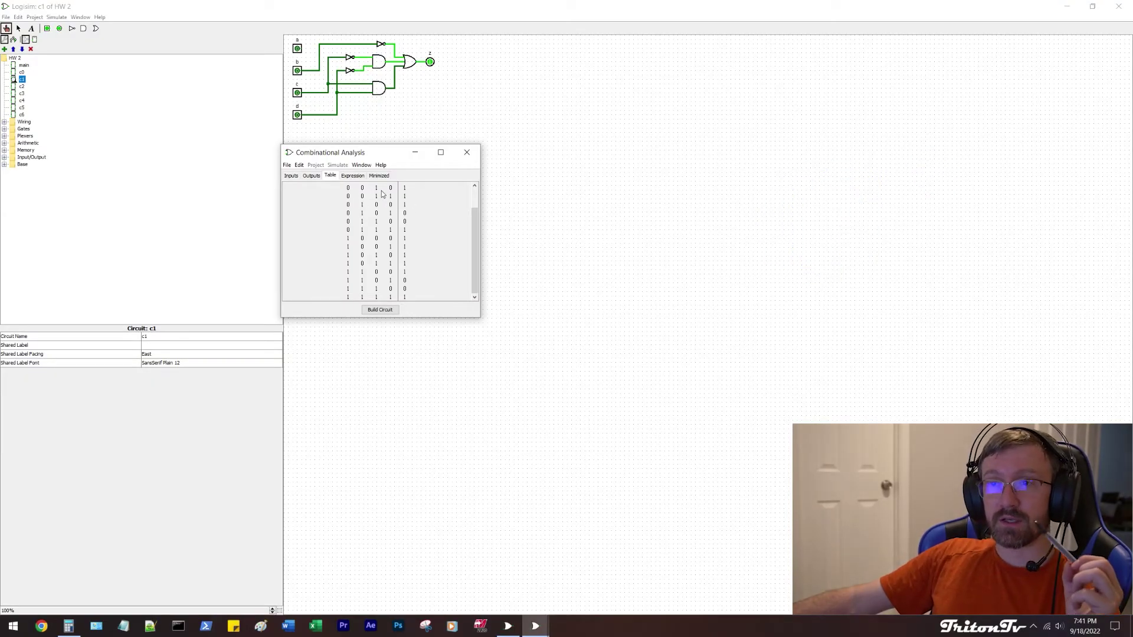
pyautogui.scroll(2, 381, 202)
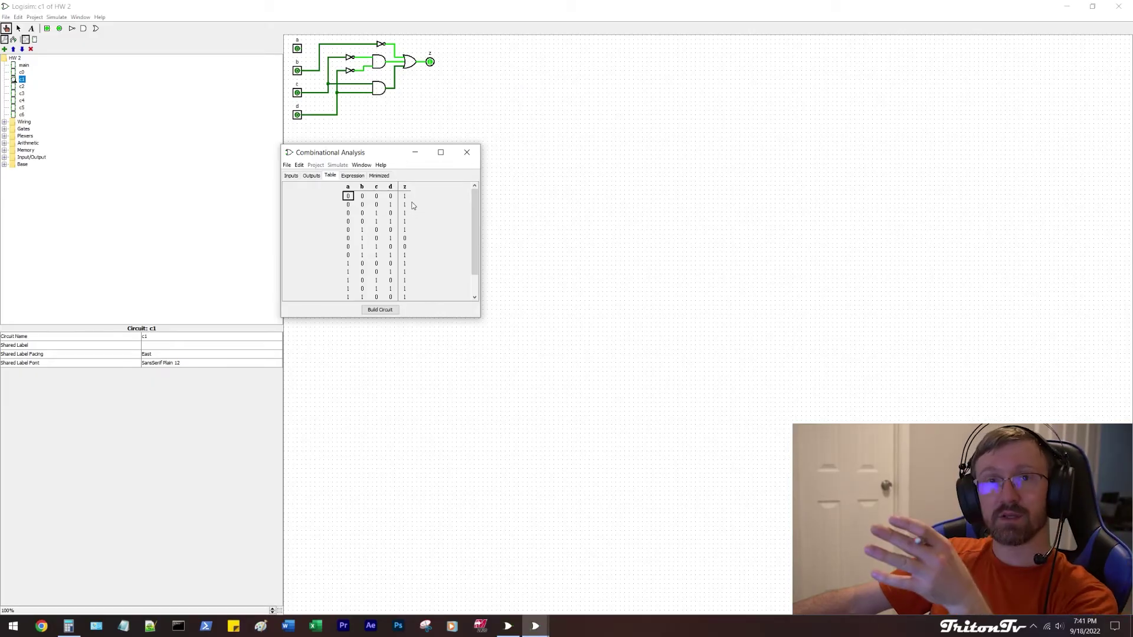
pyautogui.click(467, 152)
# - Analyze circuit c2, reviewing its truth table, inputs and outputs, then close the analysis
pyautogui.click(23, 86)
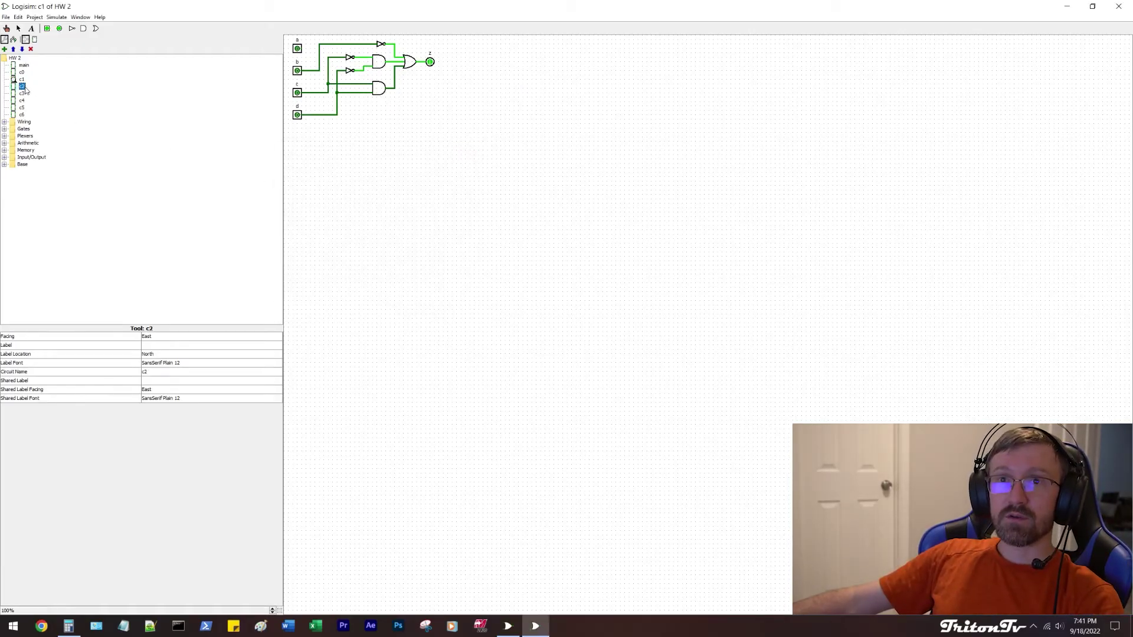
pyautogui.rightClick(24, 88)
pyautogui.click(55, 111)
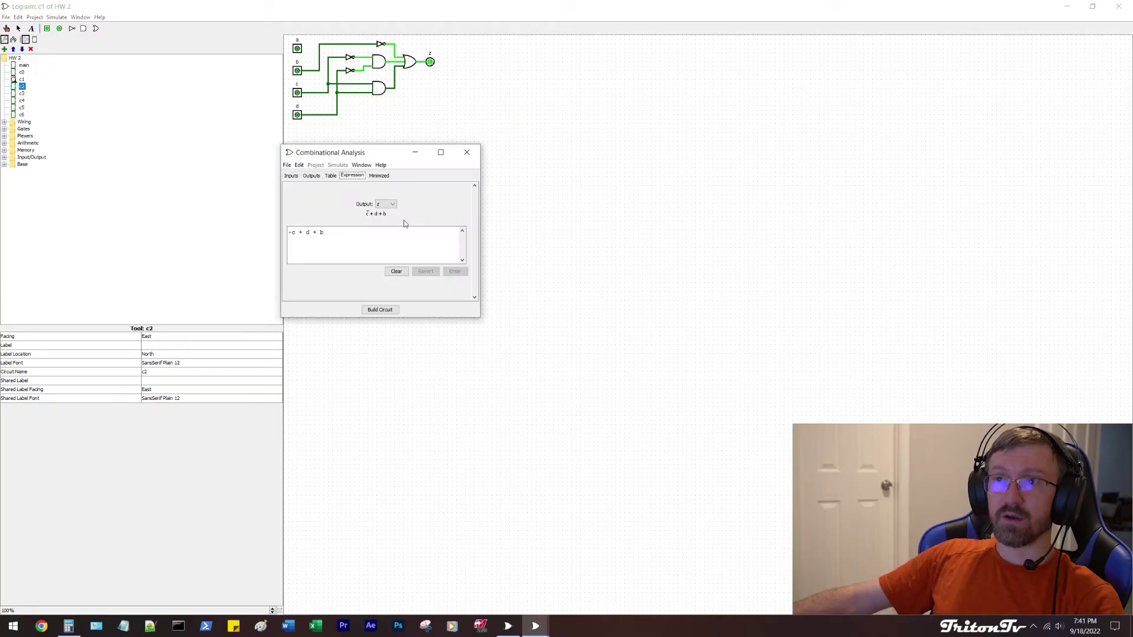
pyautogui.click(329, 176)
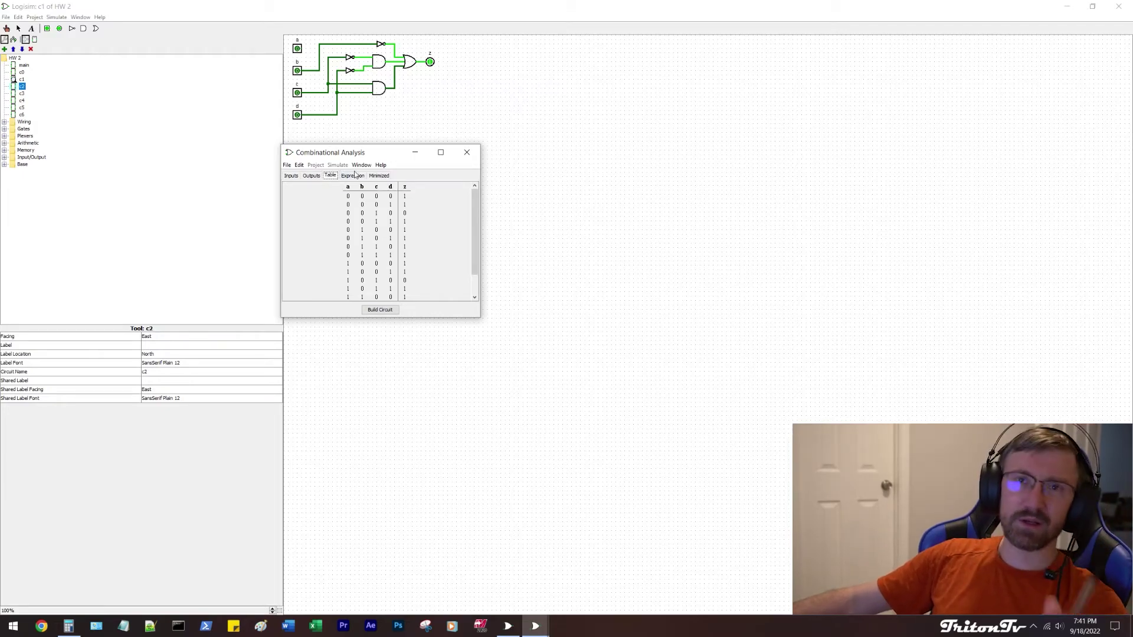
pyautogui.scroll(-1, 427, 231)
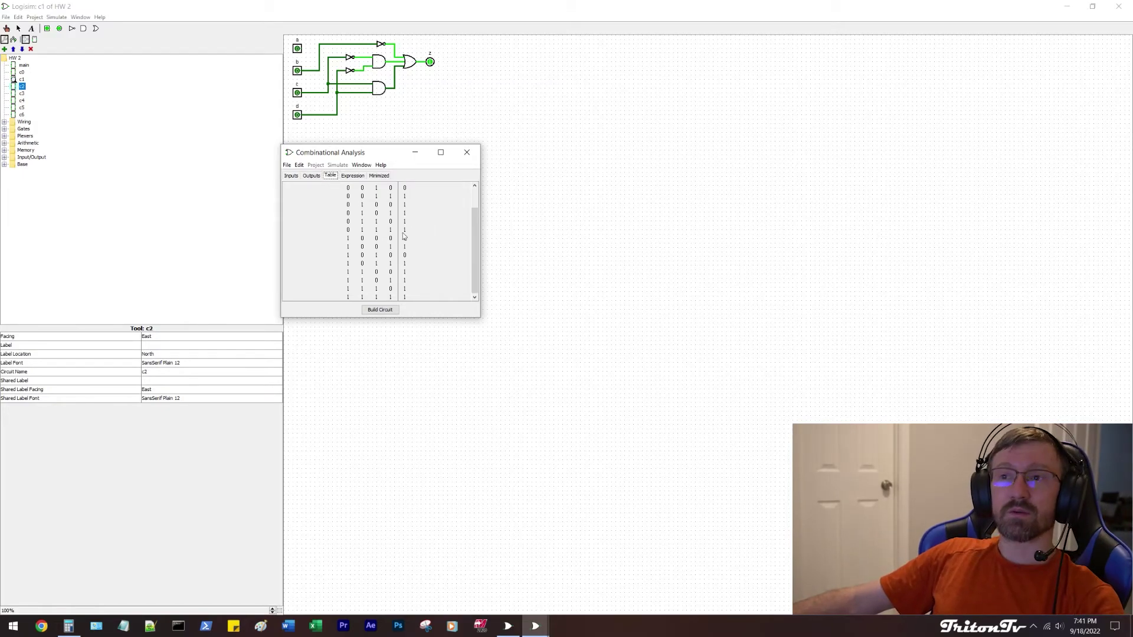
pyautogui.click(298, 177)
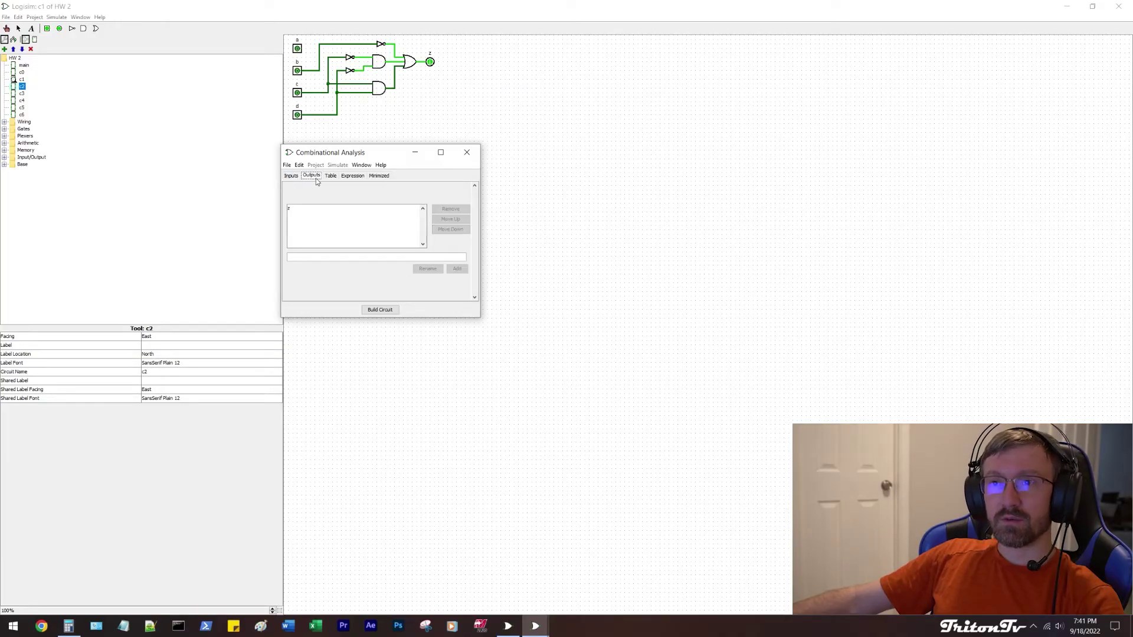
pyautogui.click(315, 176)
pyautogui.click(334, 176)
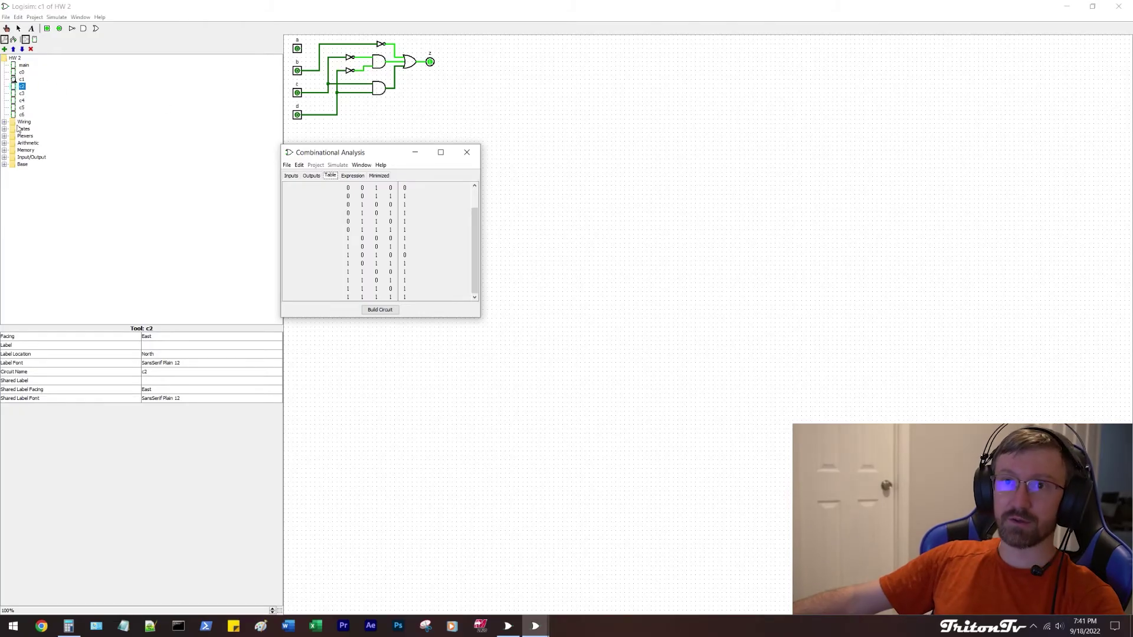
pyautogui.click(466, 155)
# - Open and analyze c3, browsing its table, expression and K-map, then return to main
pyautogui.doubleClick(22, 94)
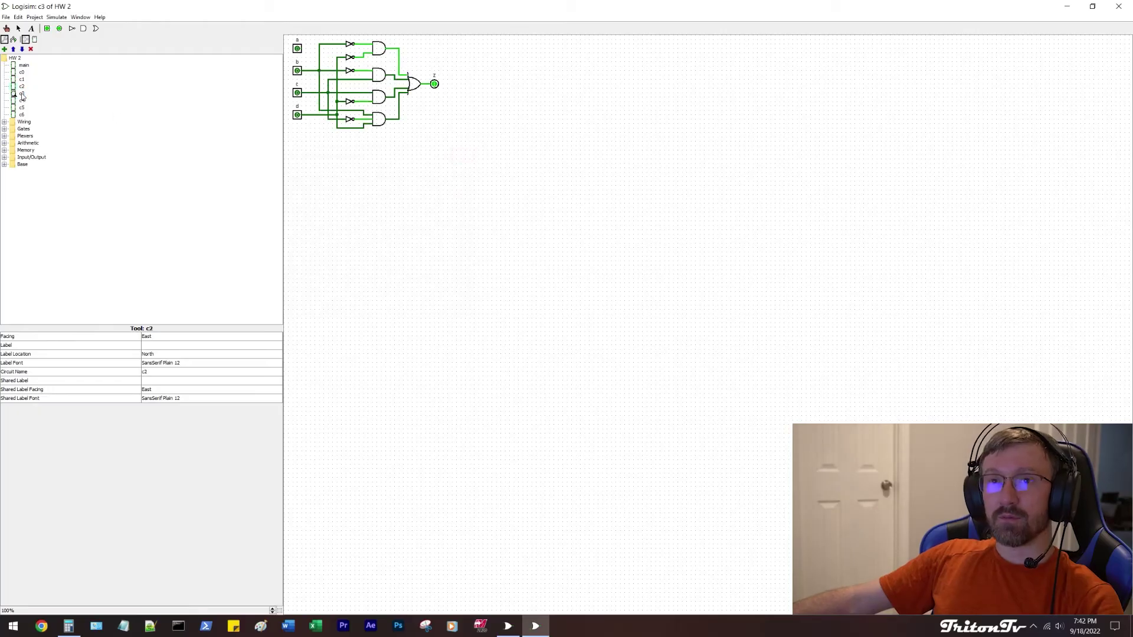
pyautogui.rightClick(14, 88)
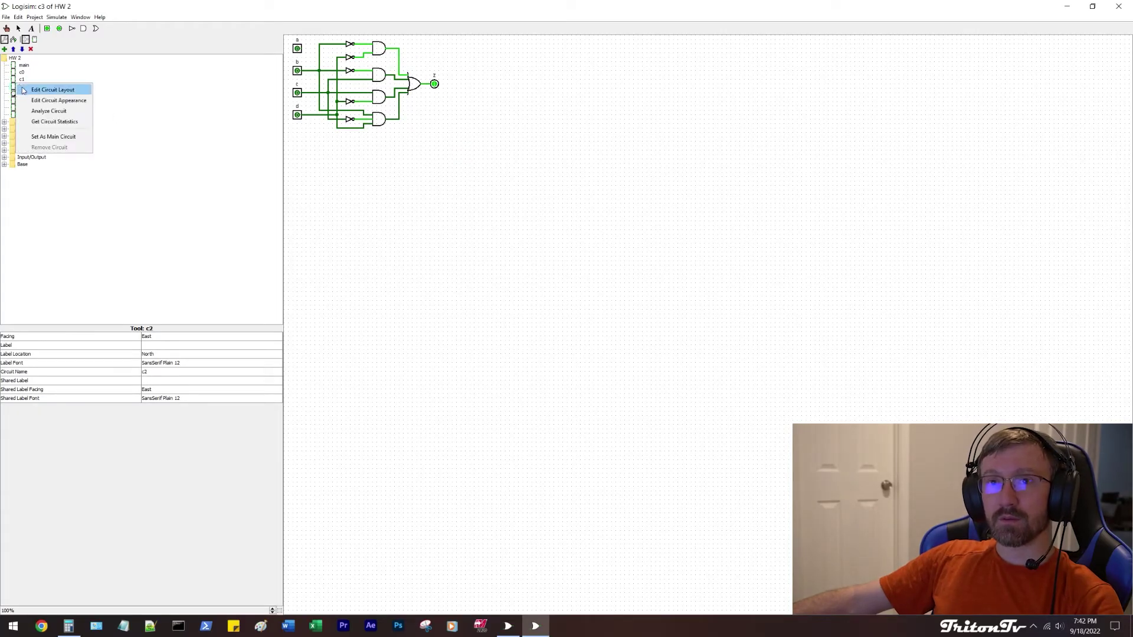
pyautogui.click(37, 110)
pyautogui.click(330, 176)
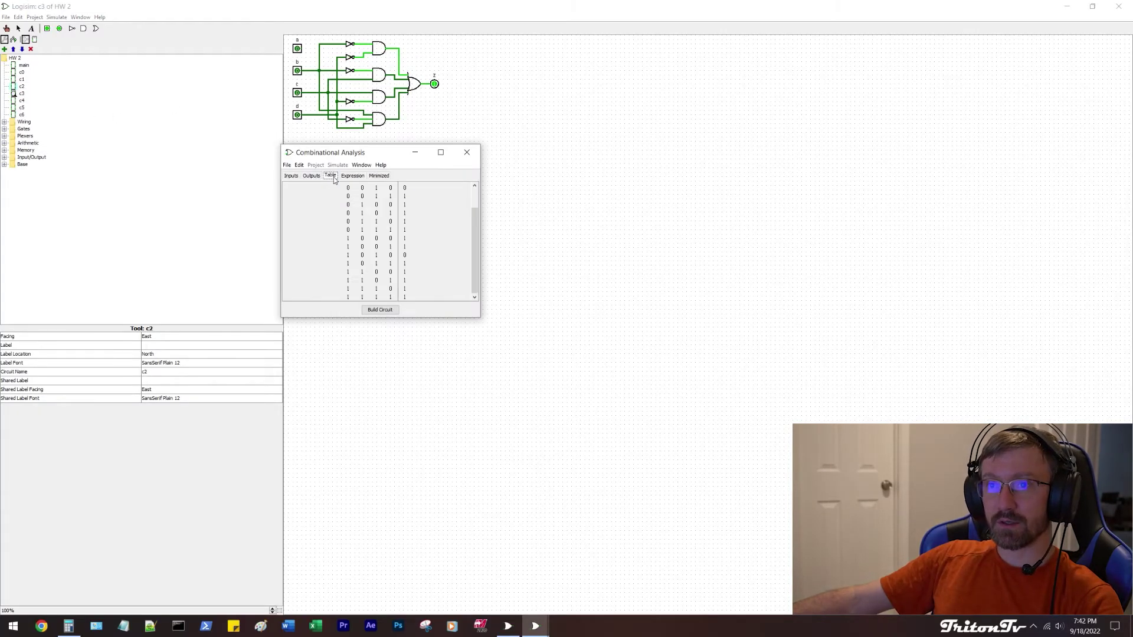
pyautogui.click(351, 176)
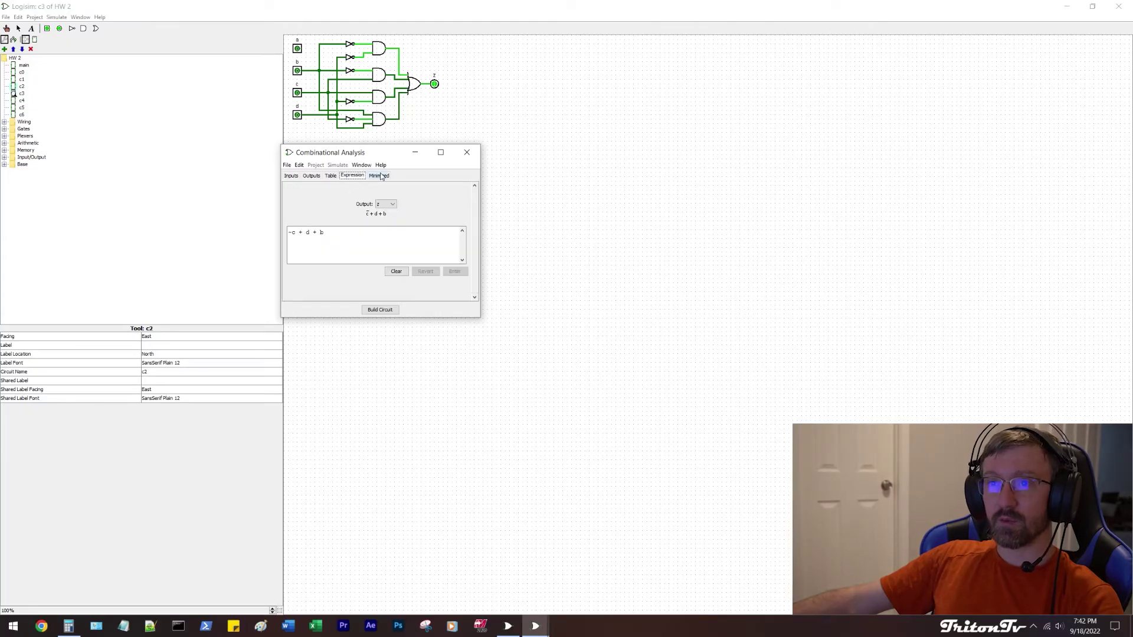
pyautogui.click(381, 176)
pyautogui.click(354, 177)
pyautogui.click(288, 178)
pyautogui.click(311, 176)
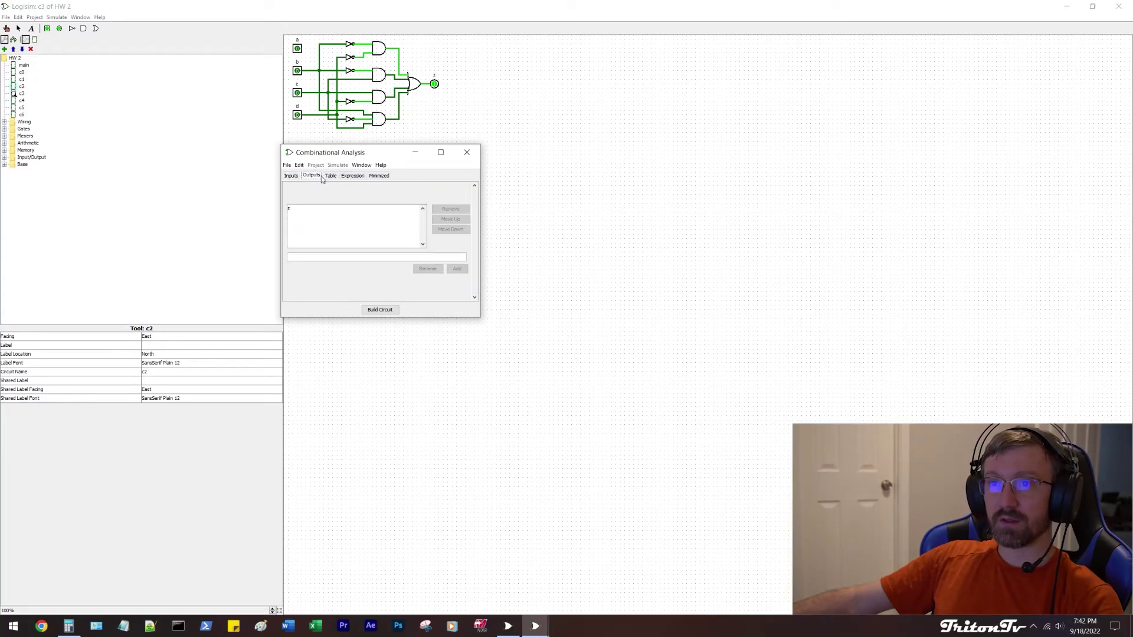
pyautogui.click(331, 176)
pyautogui.click(467, 152)
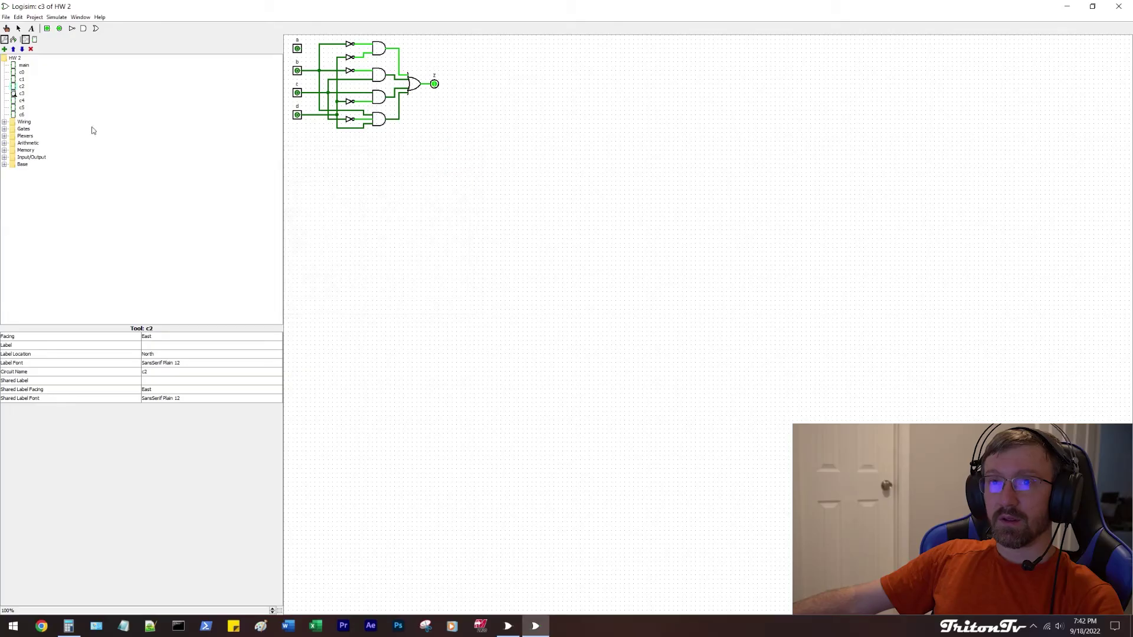
pyautogui.doubleClick(24, 65)
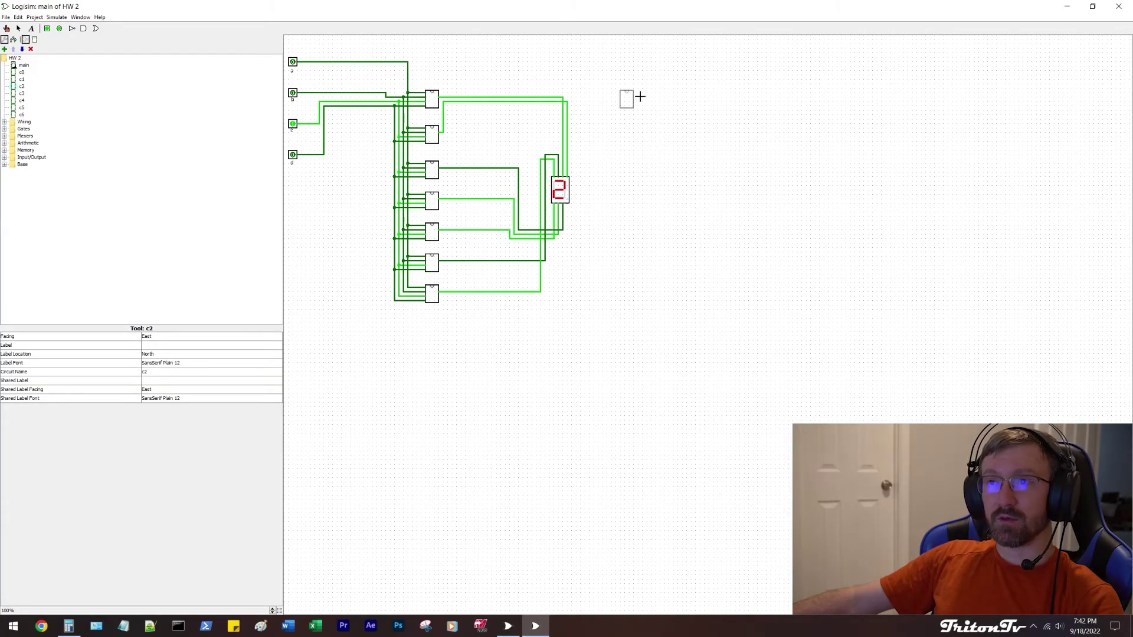
# - Replace a stray c2 block with a c0 subcircuit right of the display
pyautogui.click(724, 88)
pyautogui.moveTo(671, 64); pyautogui.dragTo(768, 130)
pyautogui.press('Delete')
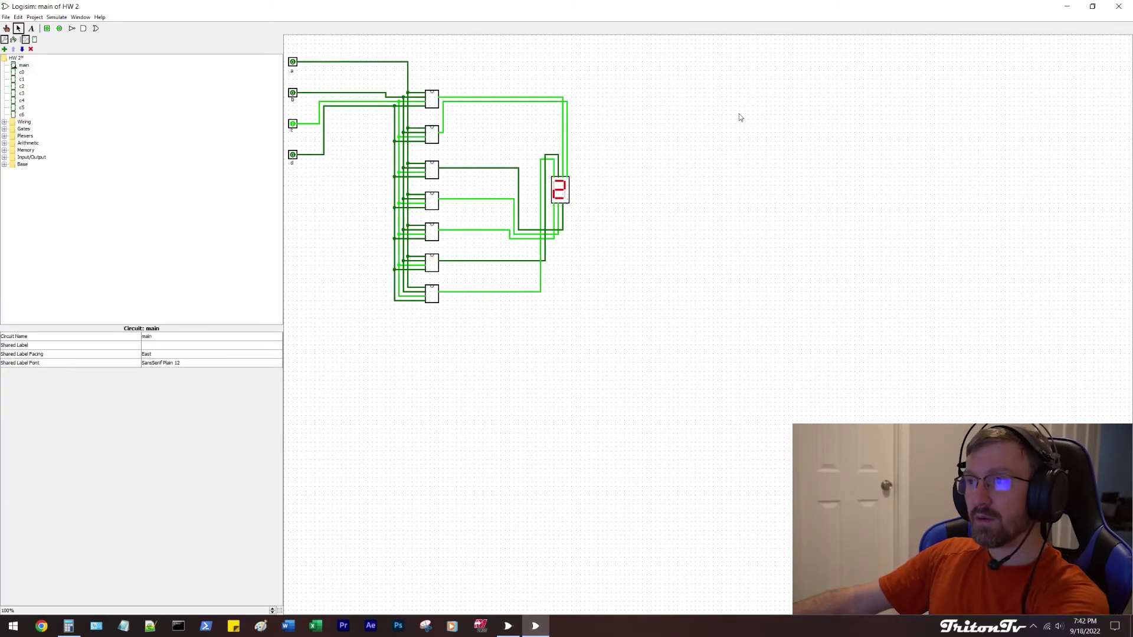
pyautogui.click(22, 72)
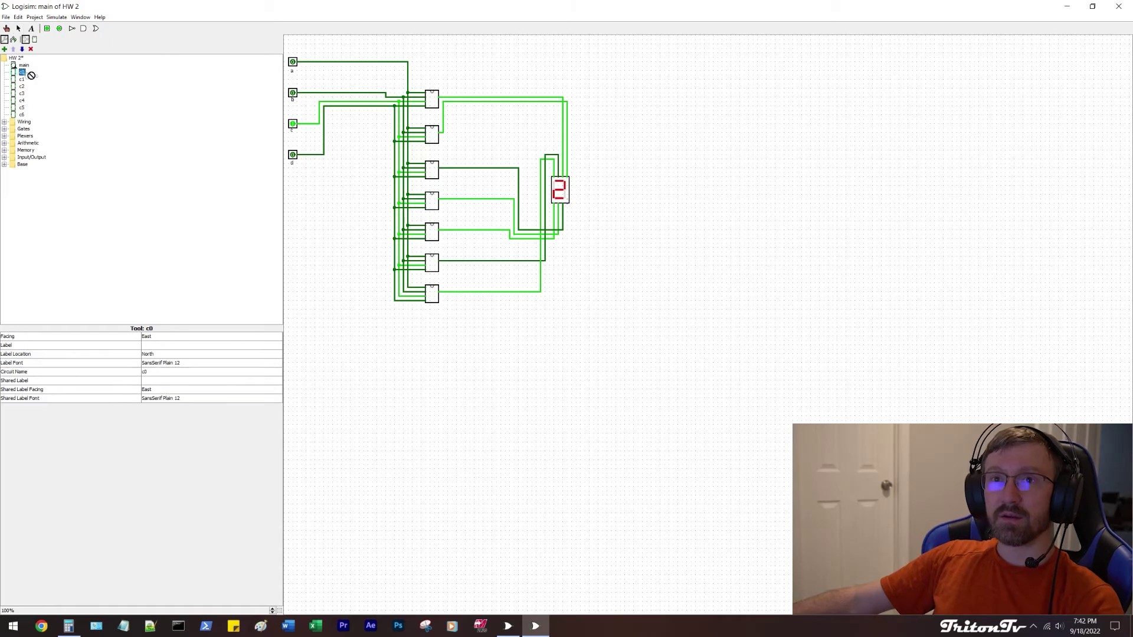
pyautogui.click(720, 117)
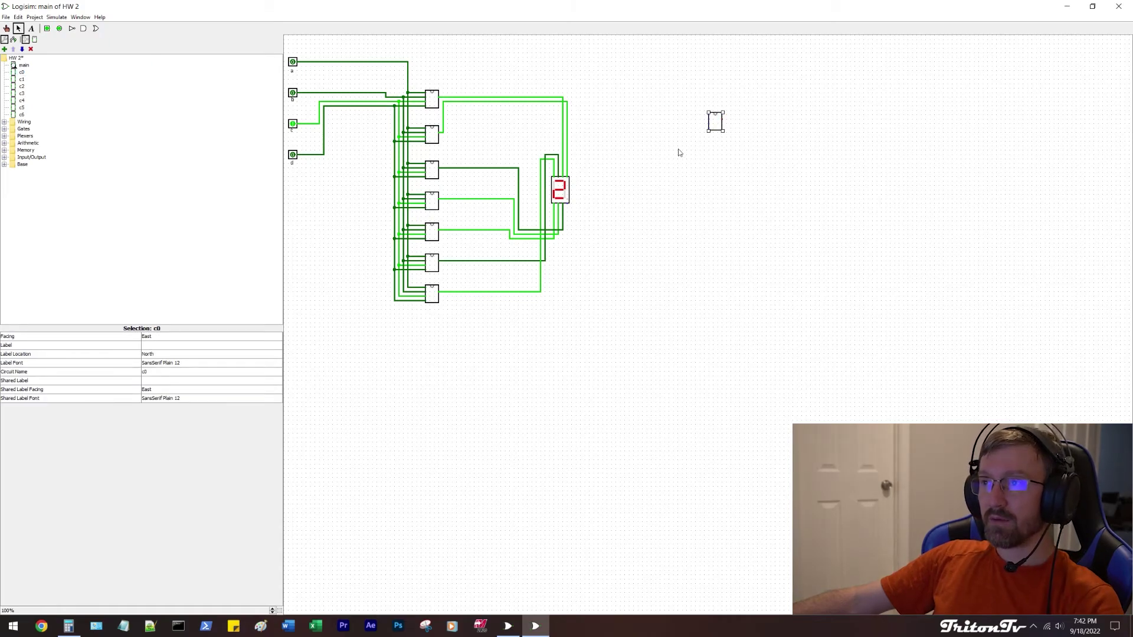
pyautogui.moveTo(680, 83); pyautogui.dragTo(676, 135)
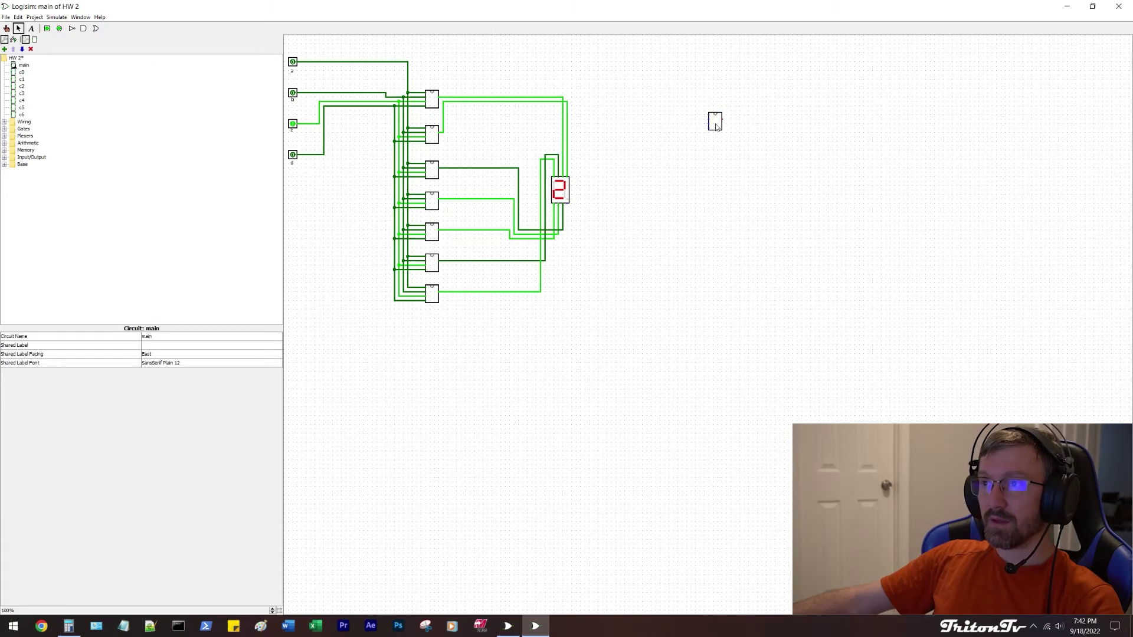
# - Add the text label 'c0' above the new c0 block
pyautogui.click(32, 28)
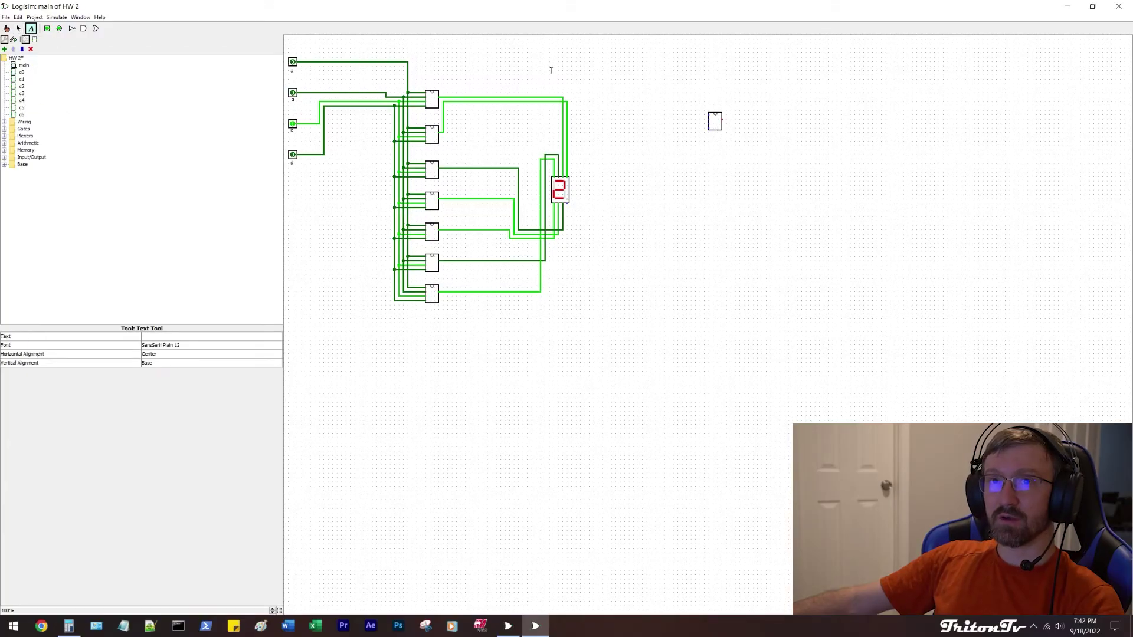
pyautogui.click(714, 100)
pyautogui.write('c0')
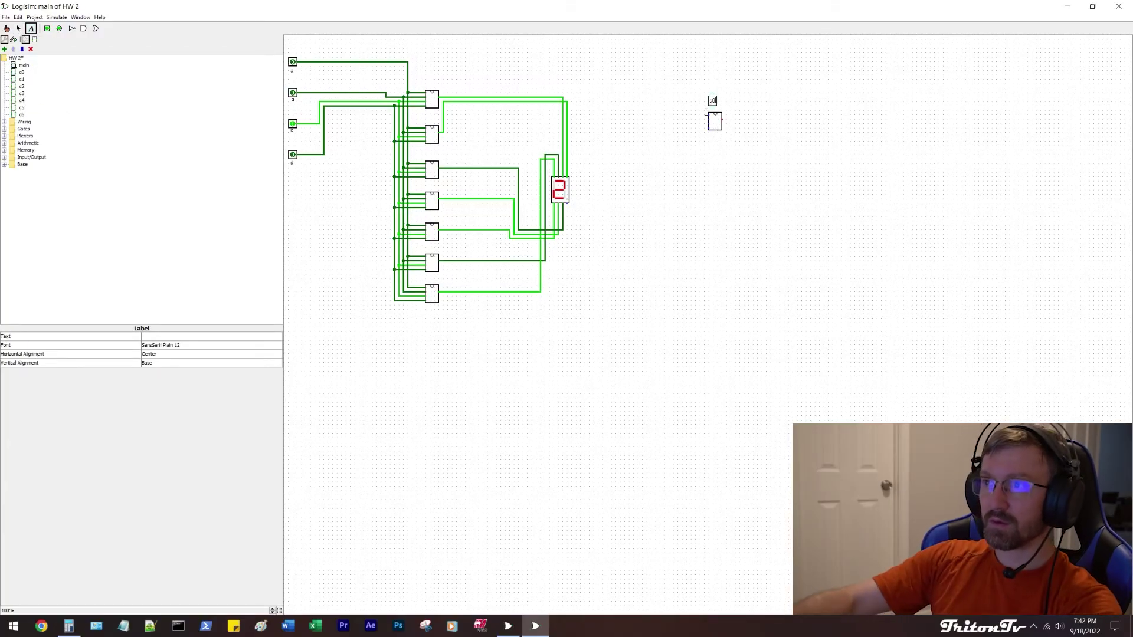
pyautogui.click(763, 98)
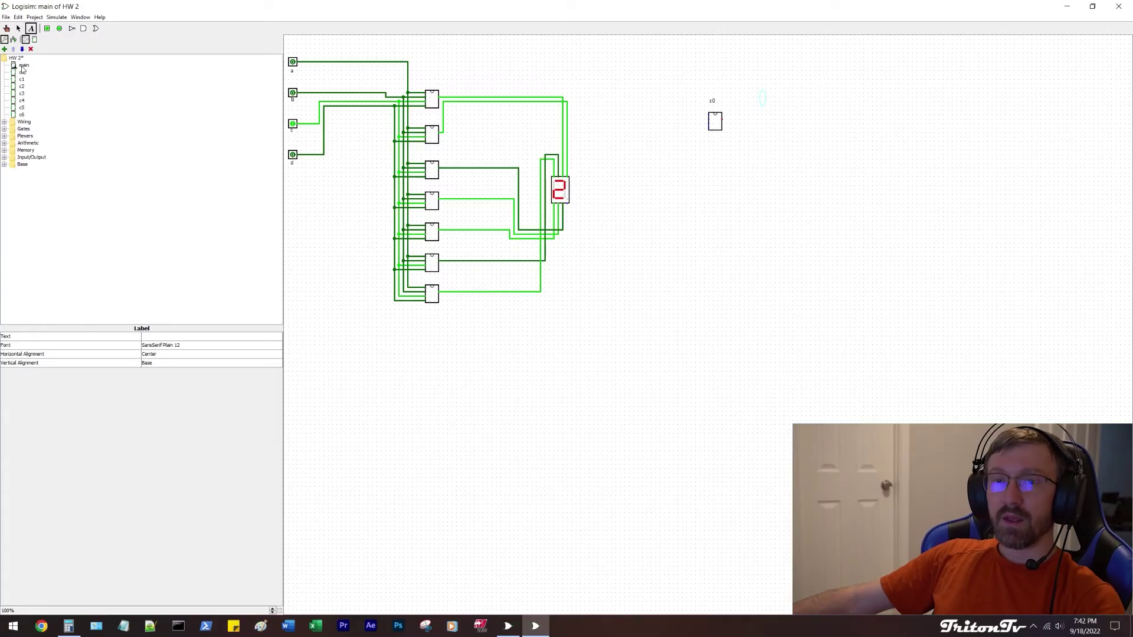
pyautogui.click(9, 144)
pyautogui.click(4, 214)
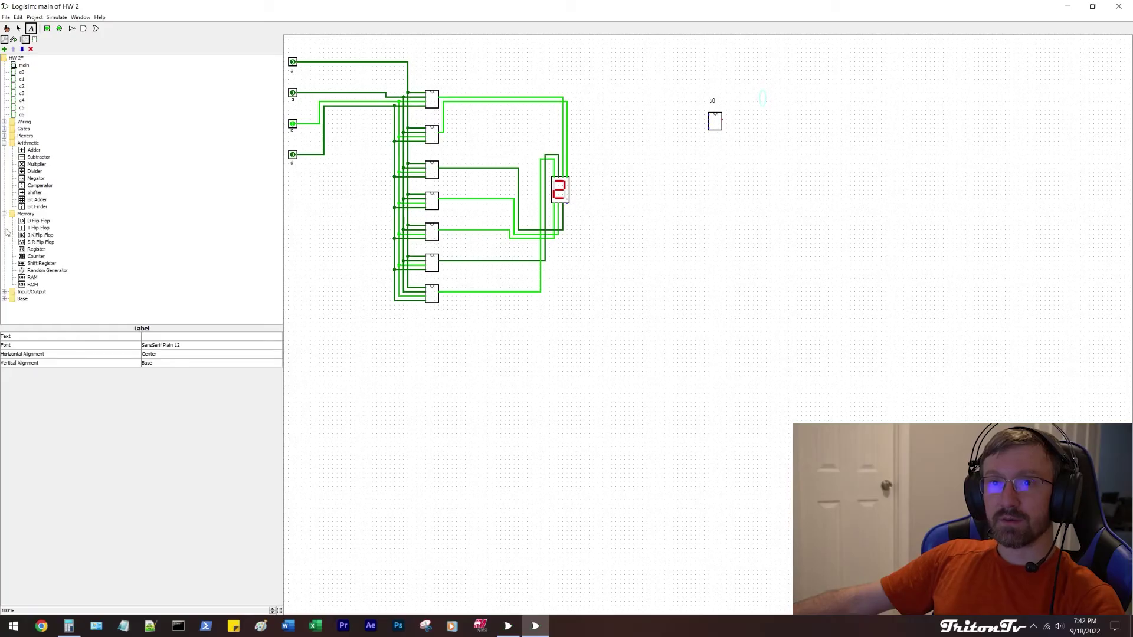
# - Place a 7-Segment Display below and right of the c0 block
pyautogui.click(5, 292)
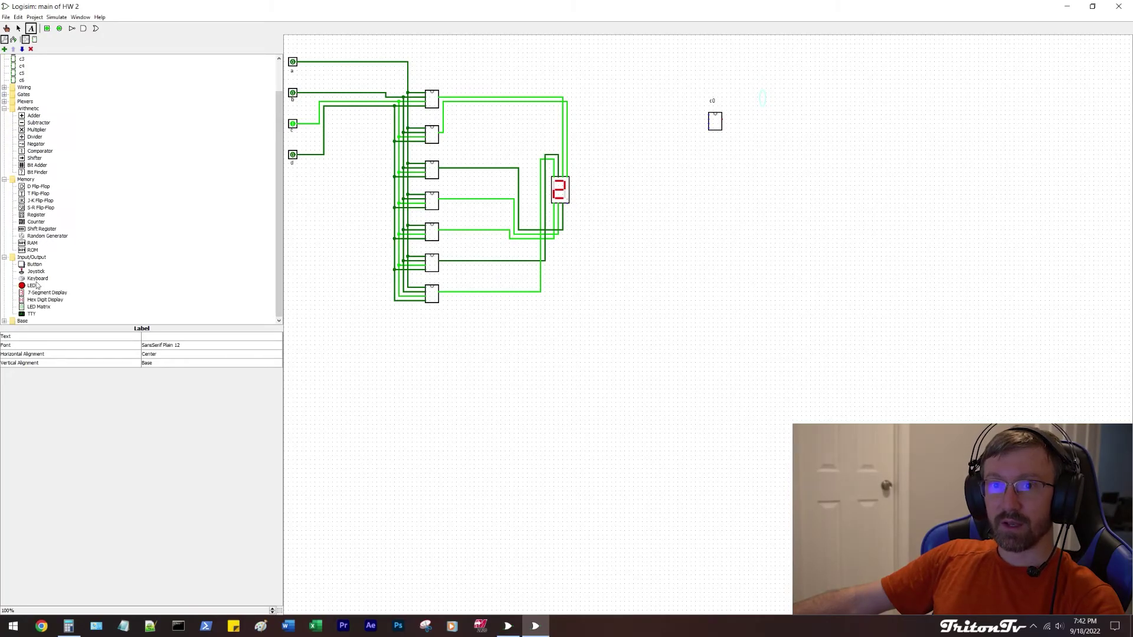
pyautogui.click(37, 293)
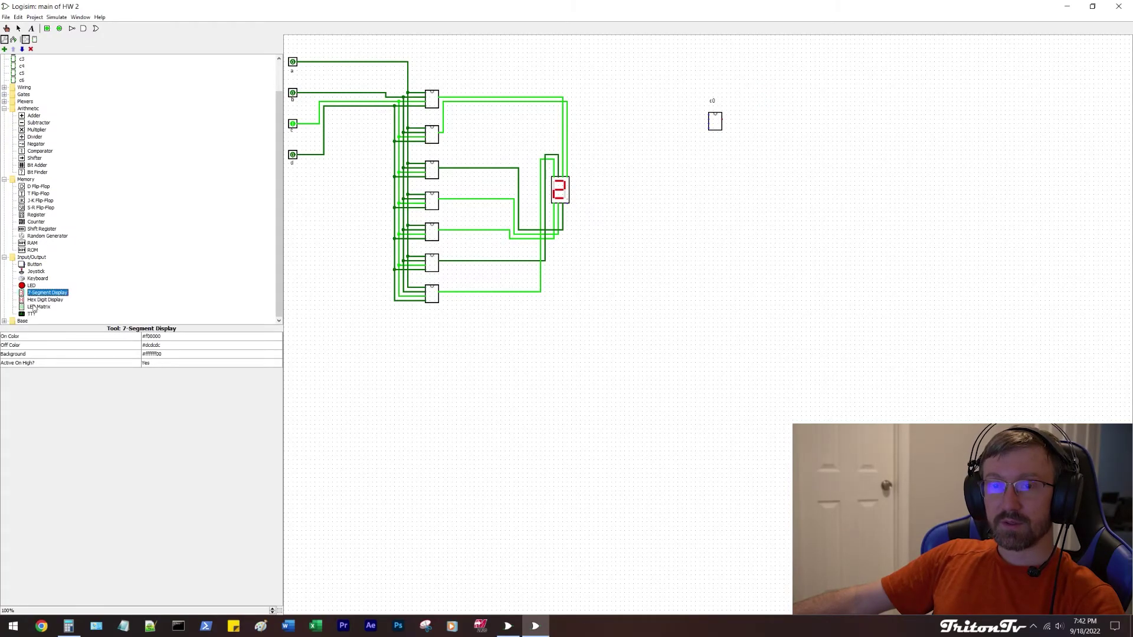
pyautogui.click(815, 190)
pyautogui.click(818, 148)
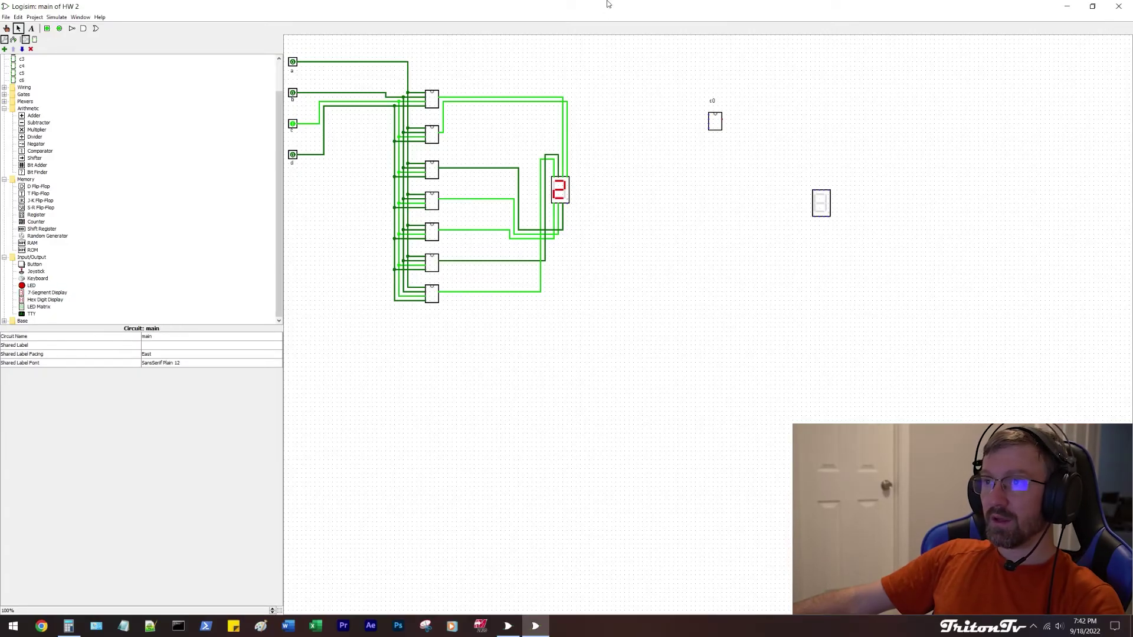
# - Close the Calculator and re-maximize the HW 2 window
pyautogui.moveTo(609, 5); pyautogui.dragTo(796, 340)
pyautogui.click(730, 90)
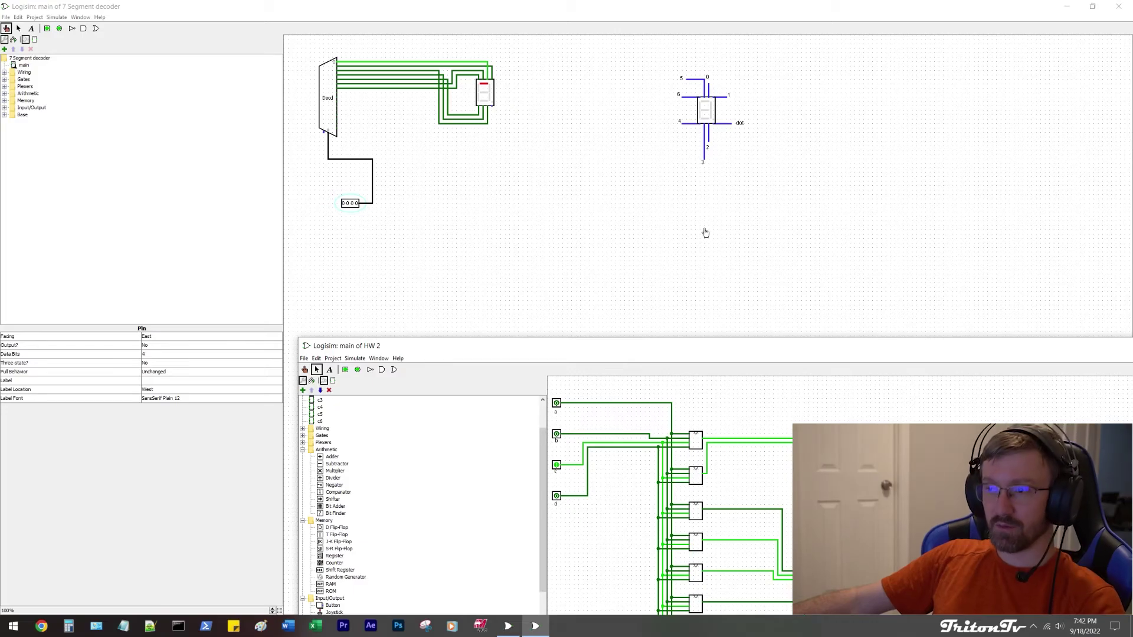
pyautogui.moveTo(713, 354); pyautogui.dragTo(490, 5)
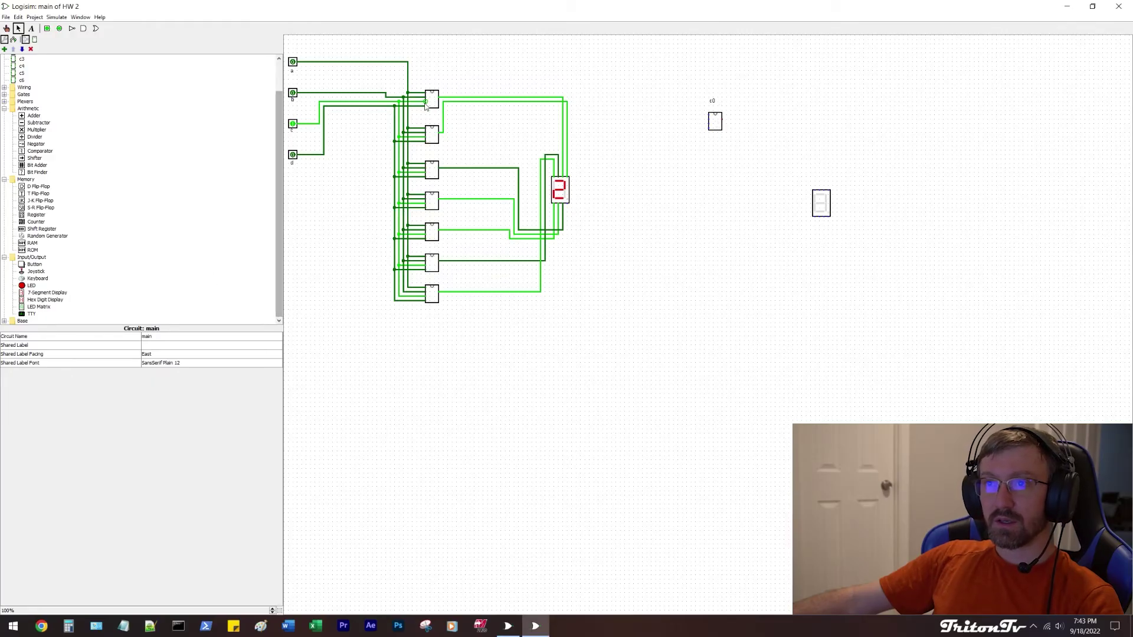
# - Delete the extra c0 block, its 'c0' label and the second 7-segment display
pyautogui.click(712, 125)
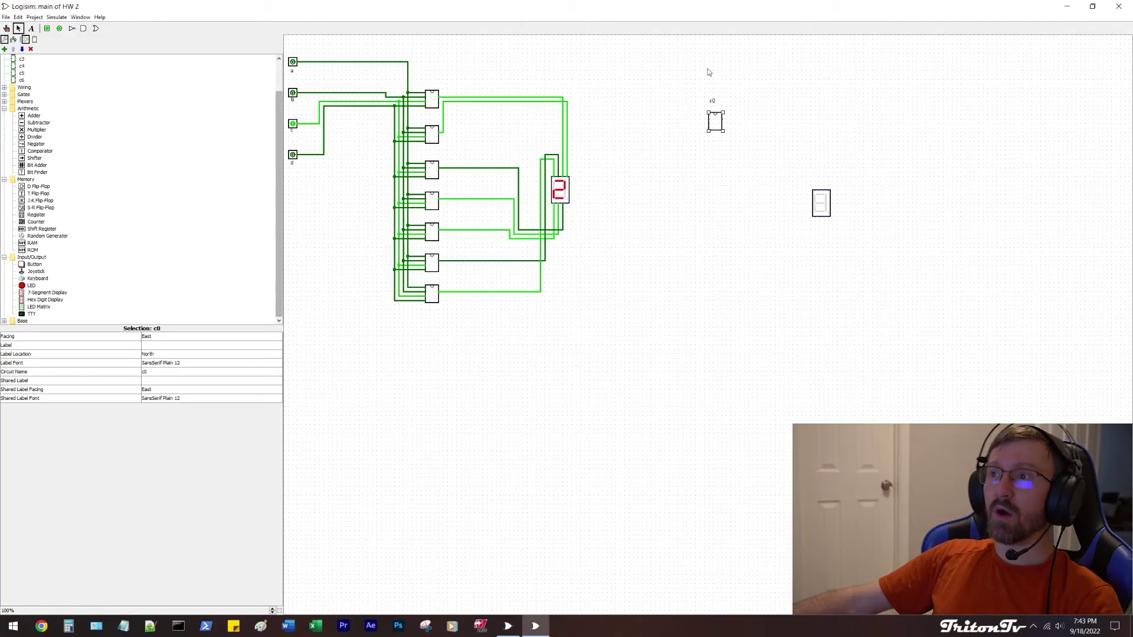
pyautogui.moveTo(676, 69)
pyautogui.mouseDown()
pyautogui.moveTo(759, 159)
pyautogui.moveTo(664, 139)
pyautogui.moveTo(709, 126)
pyautogui.mouseUp()
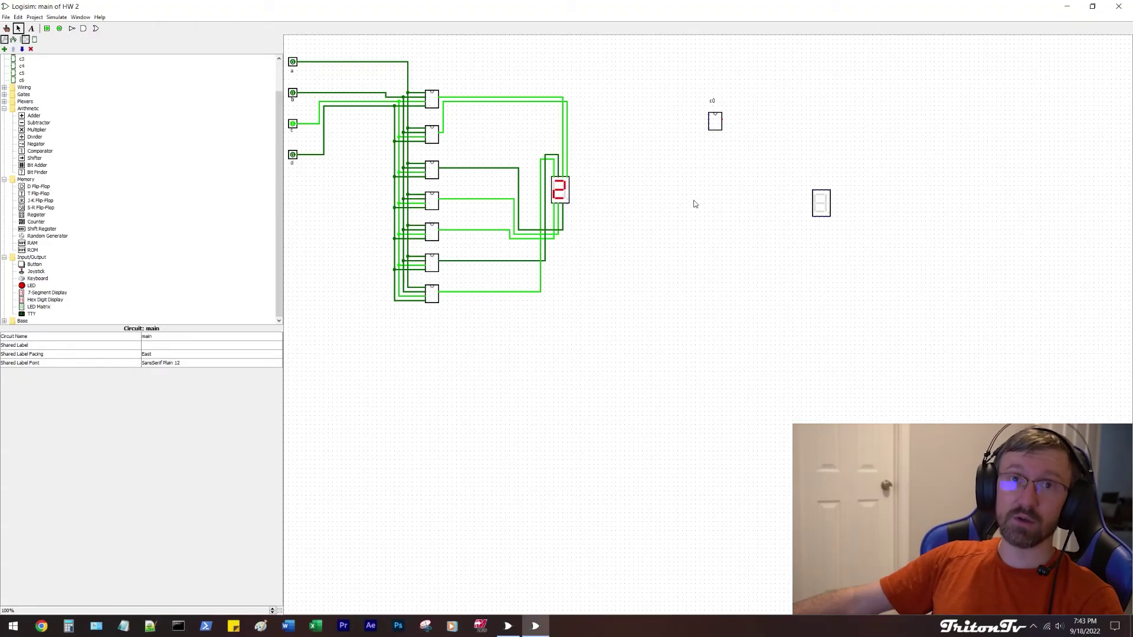
pyautogui.moveTo(680, 78); pyautogui.dragTo(742, 165)
pyautogui.press('Delete')
pyautogui.click(821, 203)
pyautogui.press('Delete')
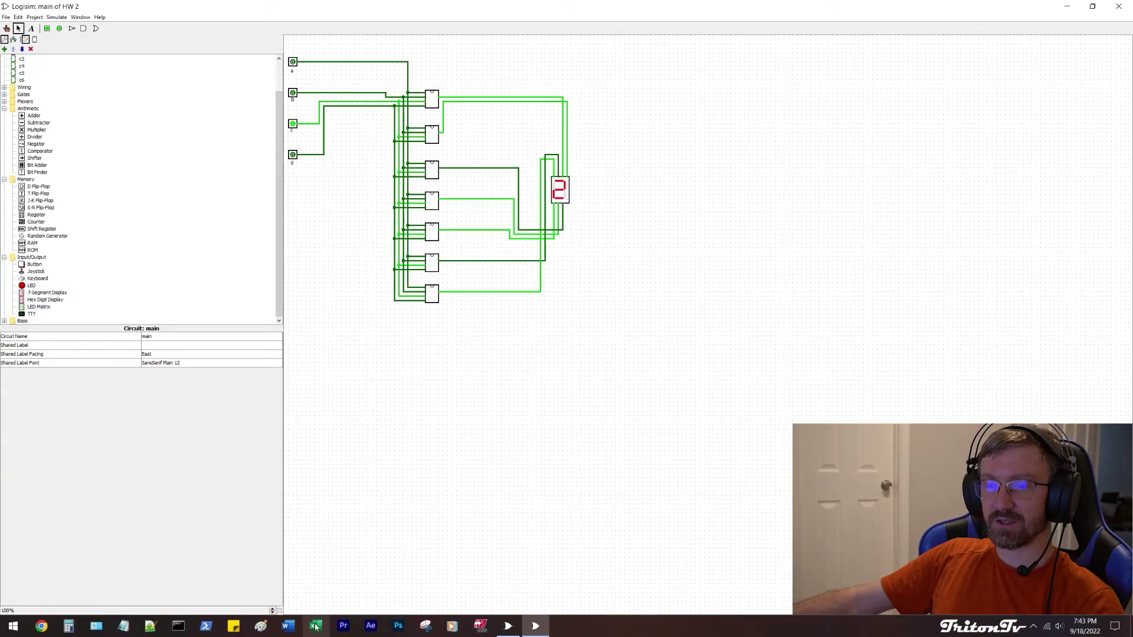
pyautogui.press('super+e')
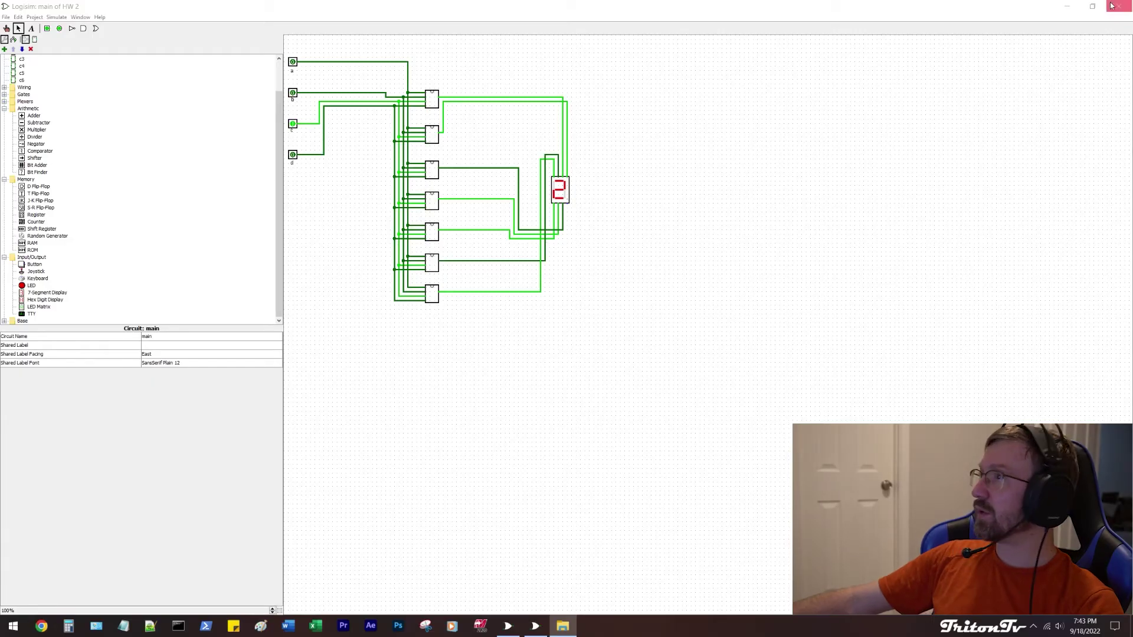
# - Minimize HW 2, then open the double 7 segment project and maximize its window
pyautogui.click(1067, 6)
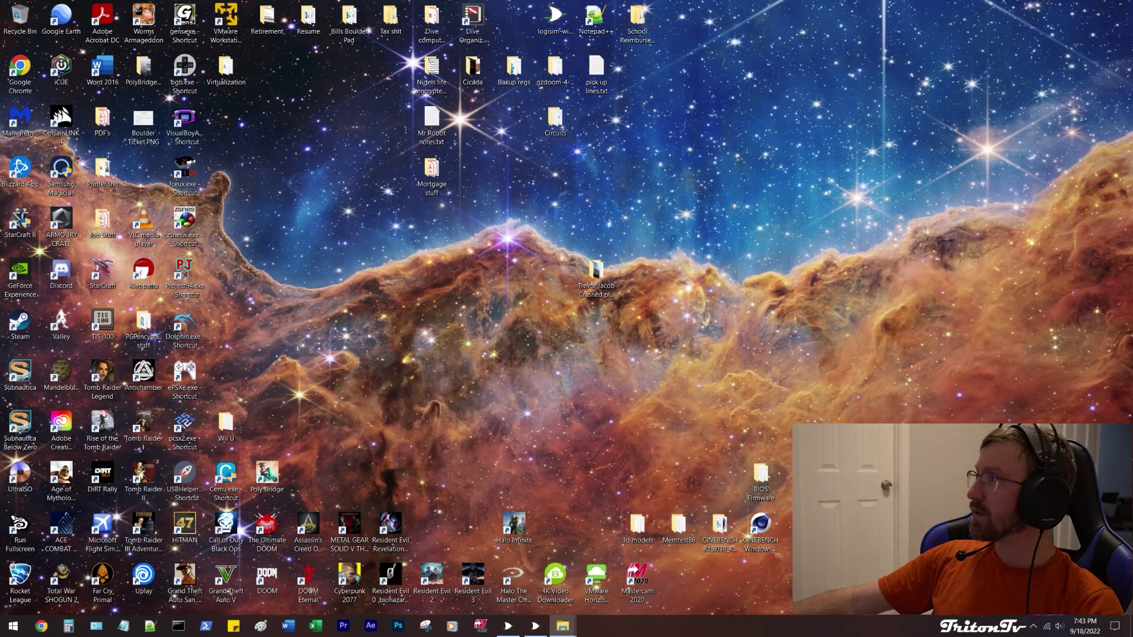
pyautogui.doubleClick(555, 15)
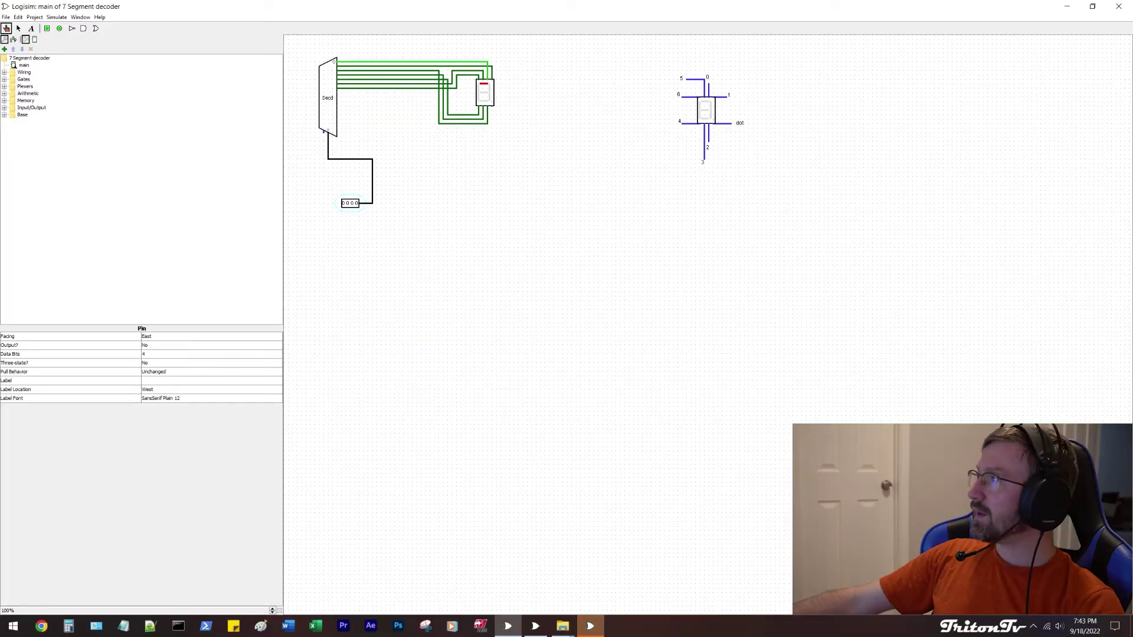
pyautogui.moveTo(1092, 57); pyautogui.dragTo(428, 4)
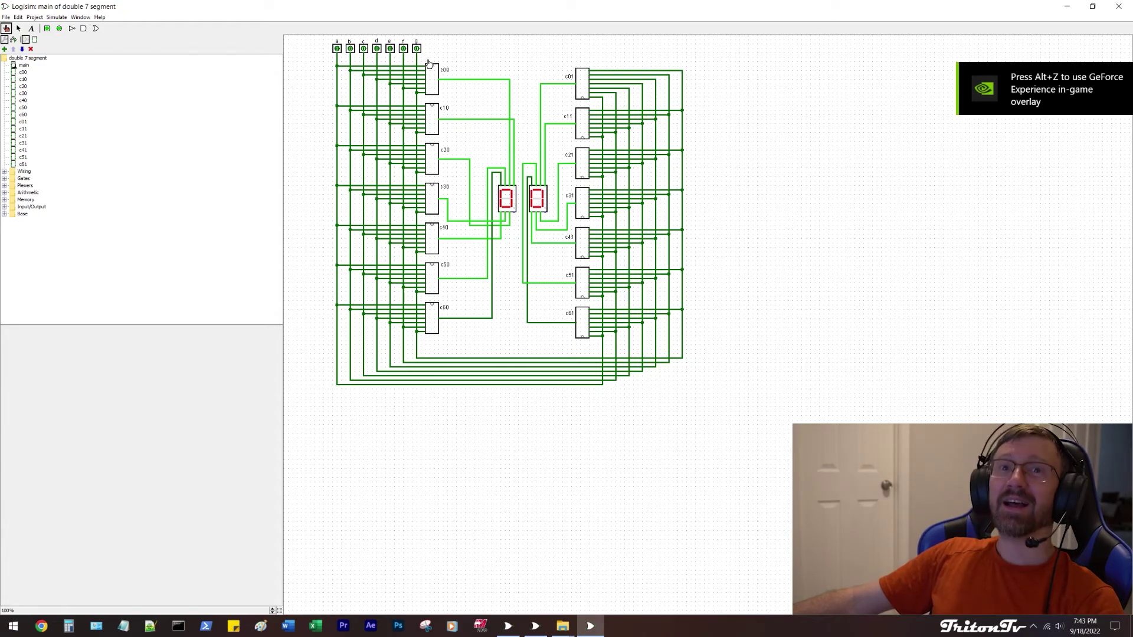
pyautogui.click(562, 626)
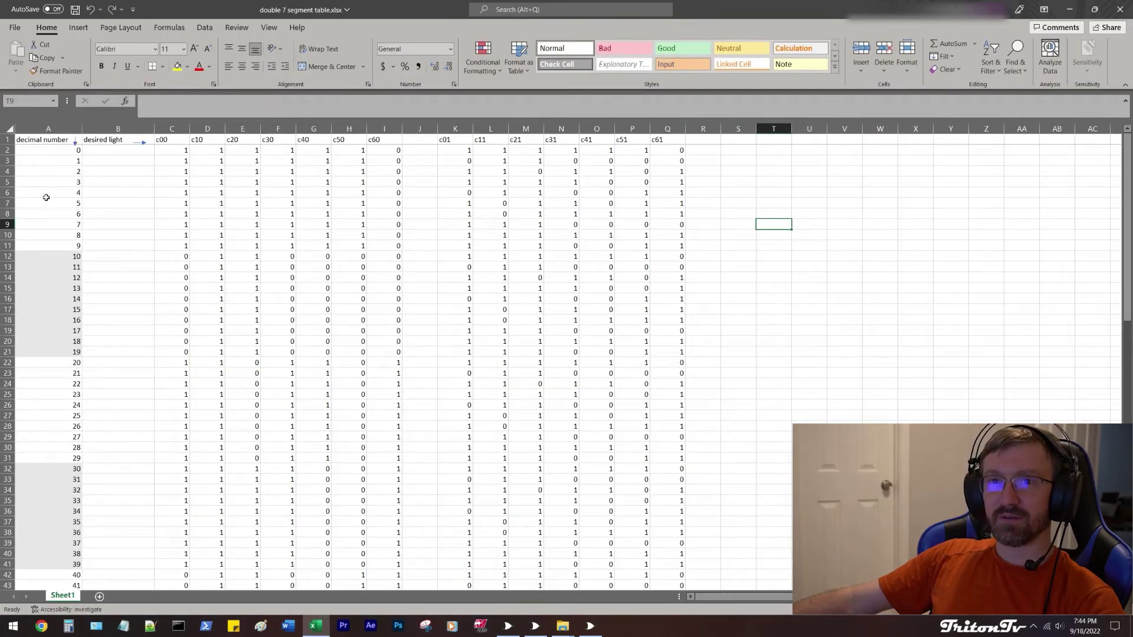
pyautogui.scroll(-16, 27, 393)
pyautogui.scroll(16, 27, 395)
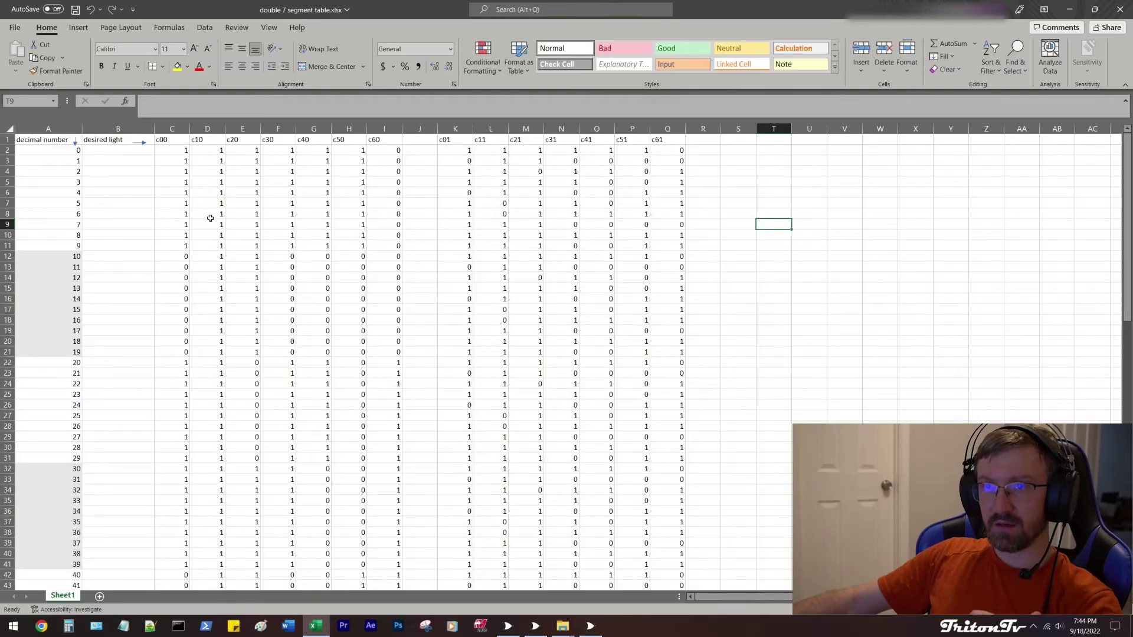
pyautogui.moveTo(182, 258); pyautogui.dragTo(399, 354)
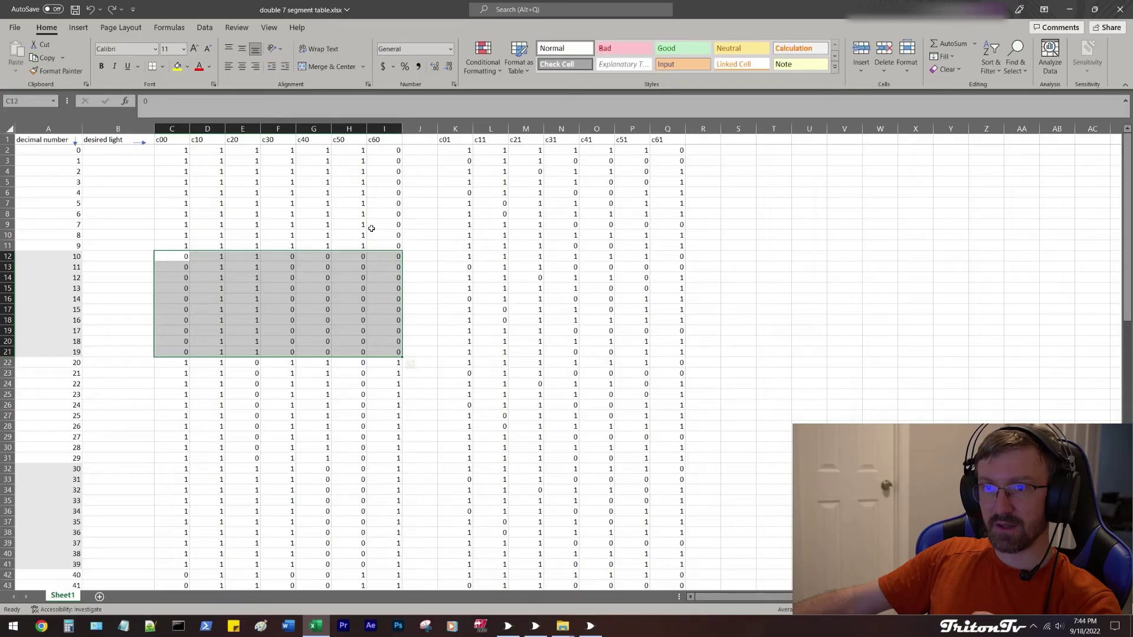
pyautogui.click(423, 237)
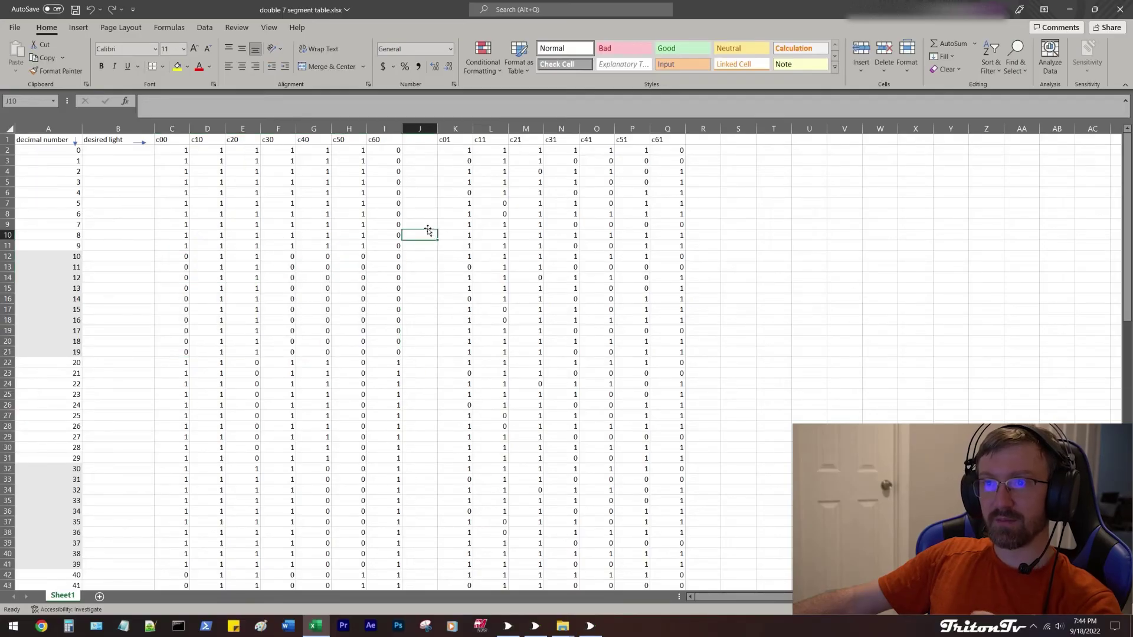
pyautogui.click(452, 151)
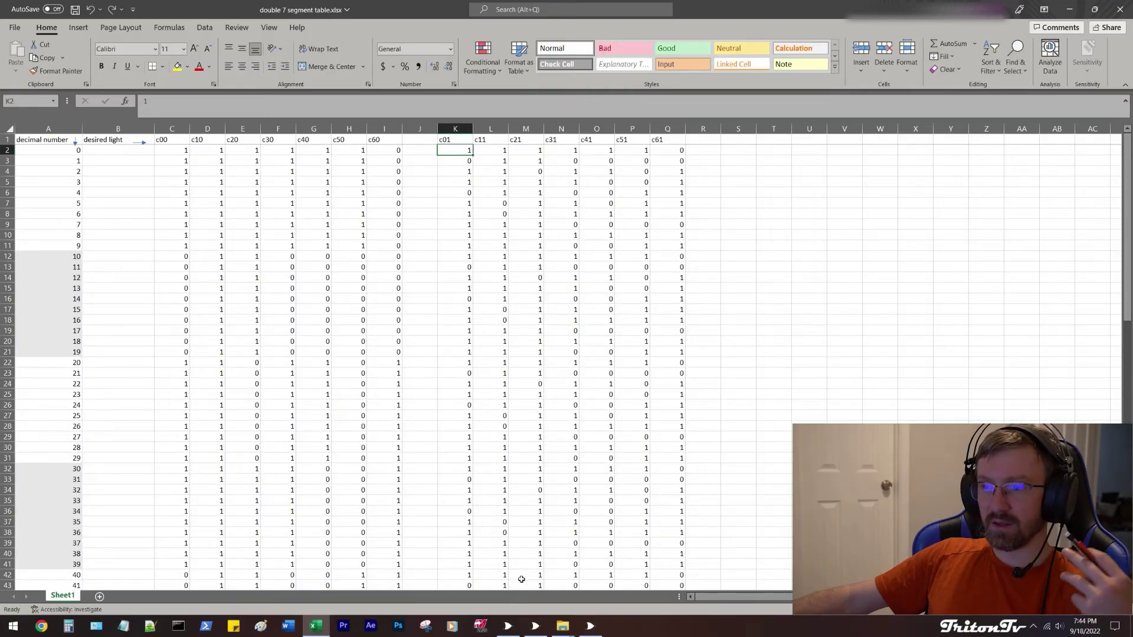
pyautogui.hotkey('alt', 'Tab')
pyautogui.hotkey('alt', 'Tab')
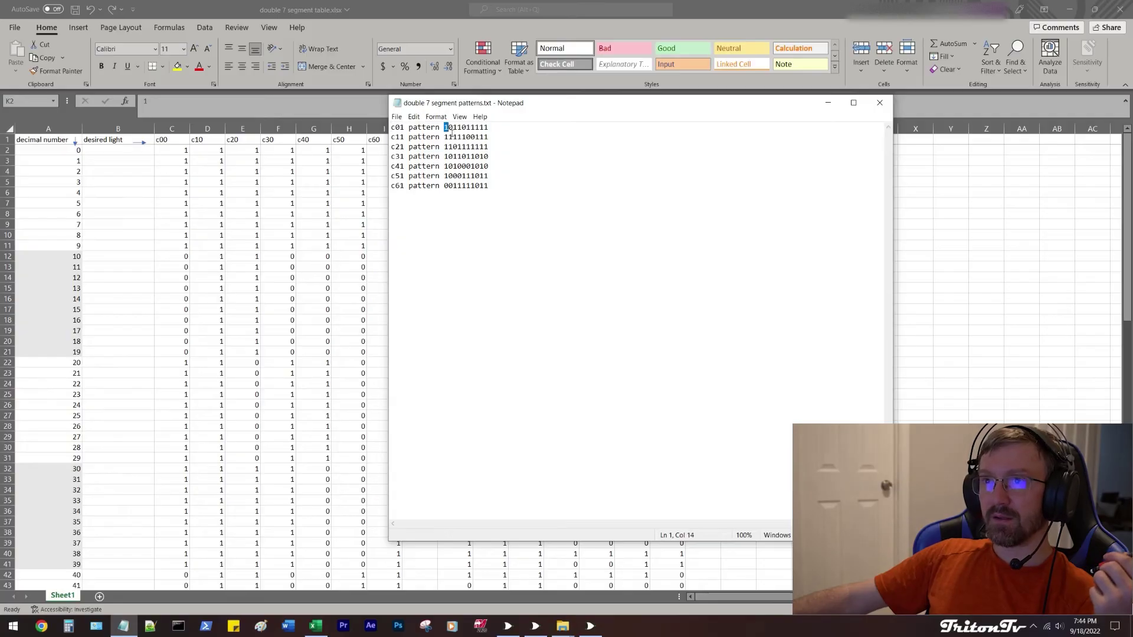
pyautogui.moveTo(444, 126); pyautogui.dragTo(495, 187)
pyautogui.click(531, 227)
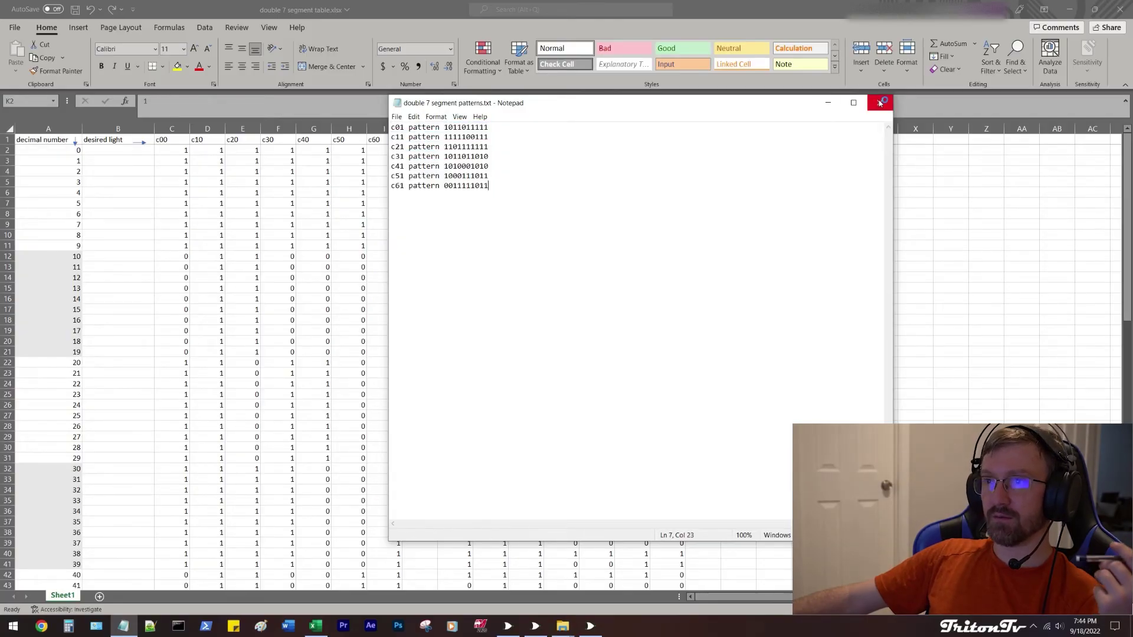
pyautogui.click(879, 102)
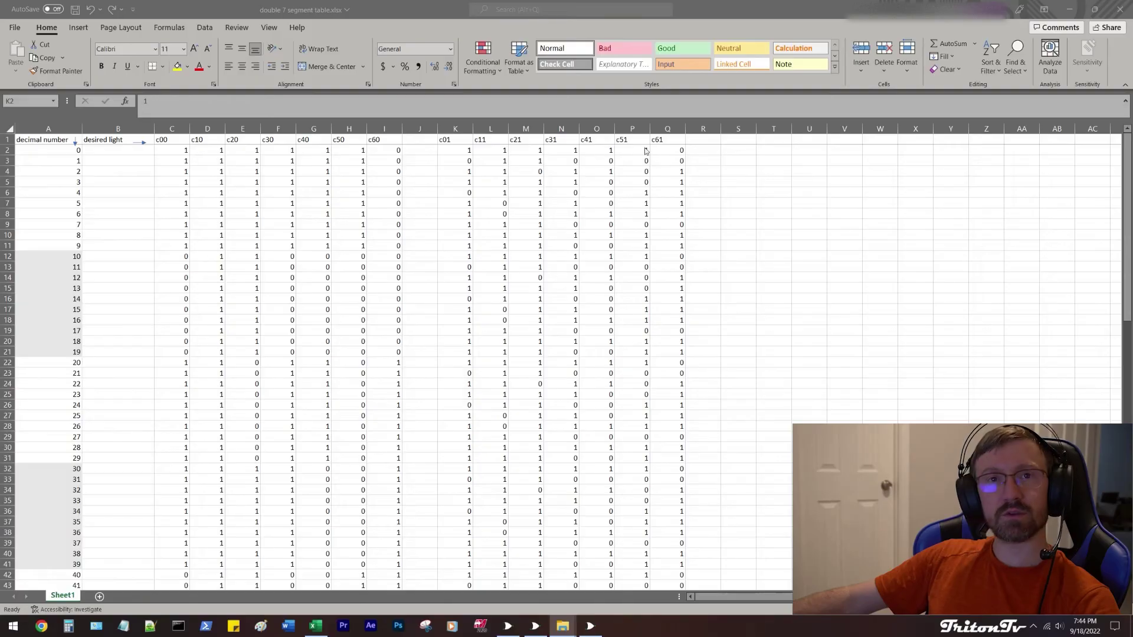
pyautogui.scroll(-20, 99, 163)
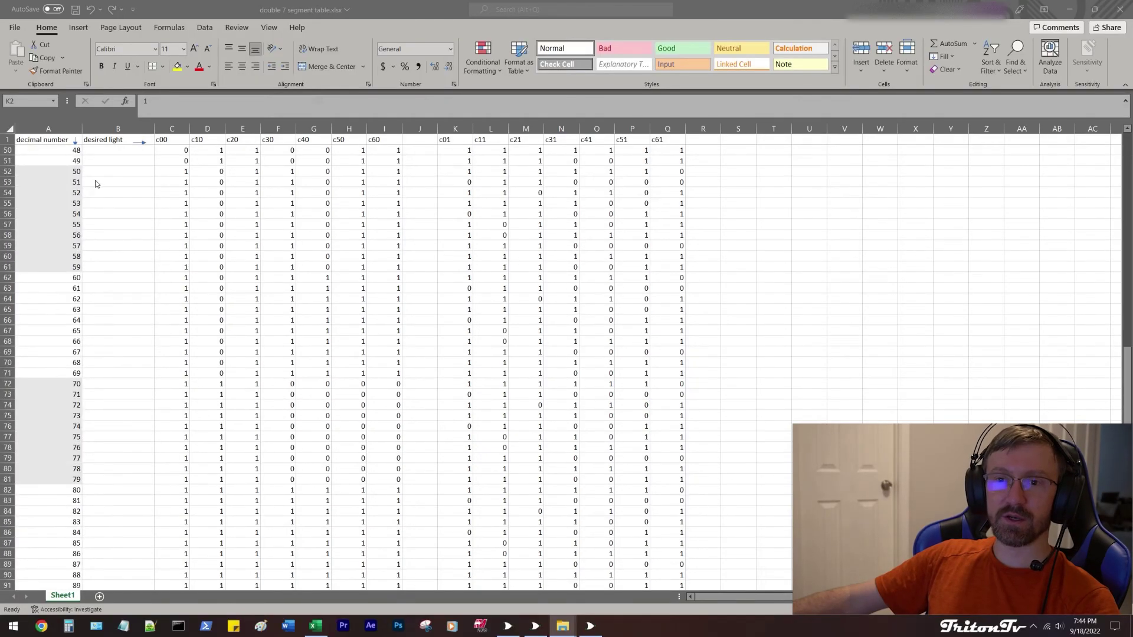
pyautogui.scroll(5, 99, 181)
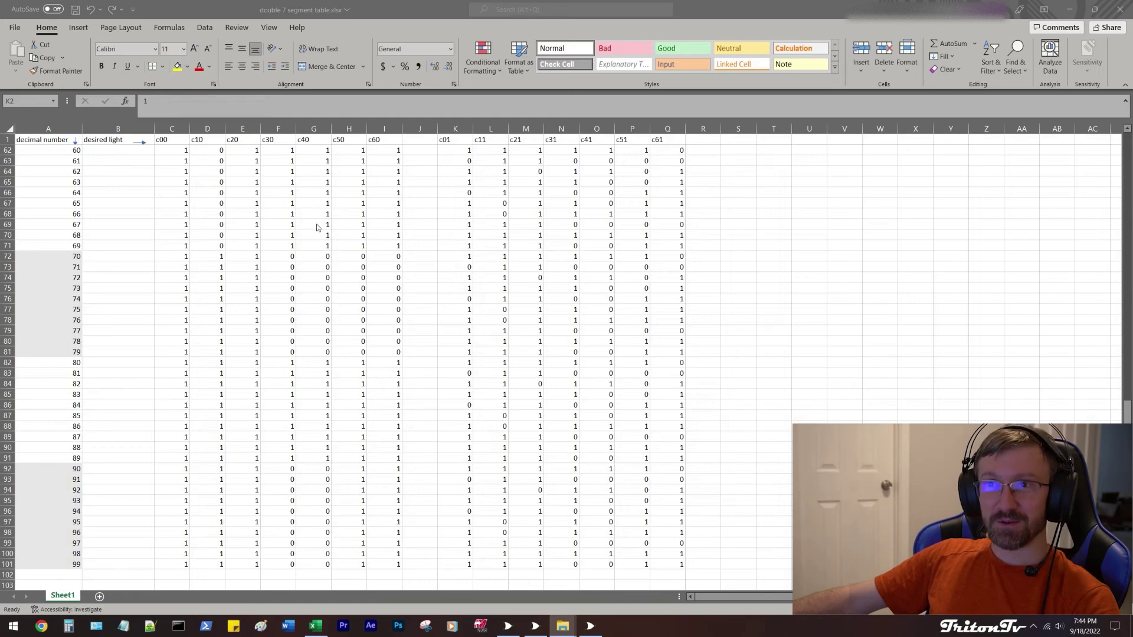
pyautogui.scroll(20, 331, 239)
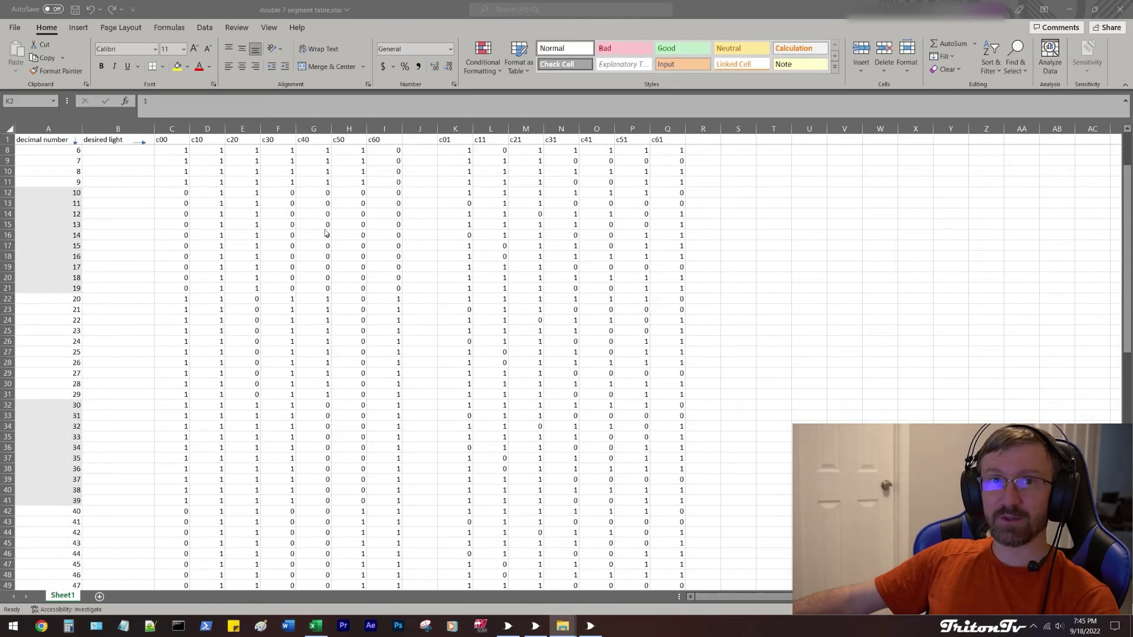
pyautogui.hotkey('alt', 'Tab')
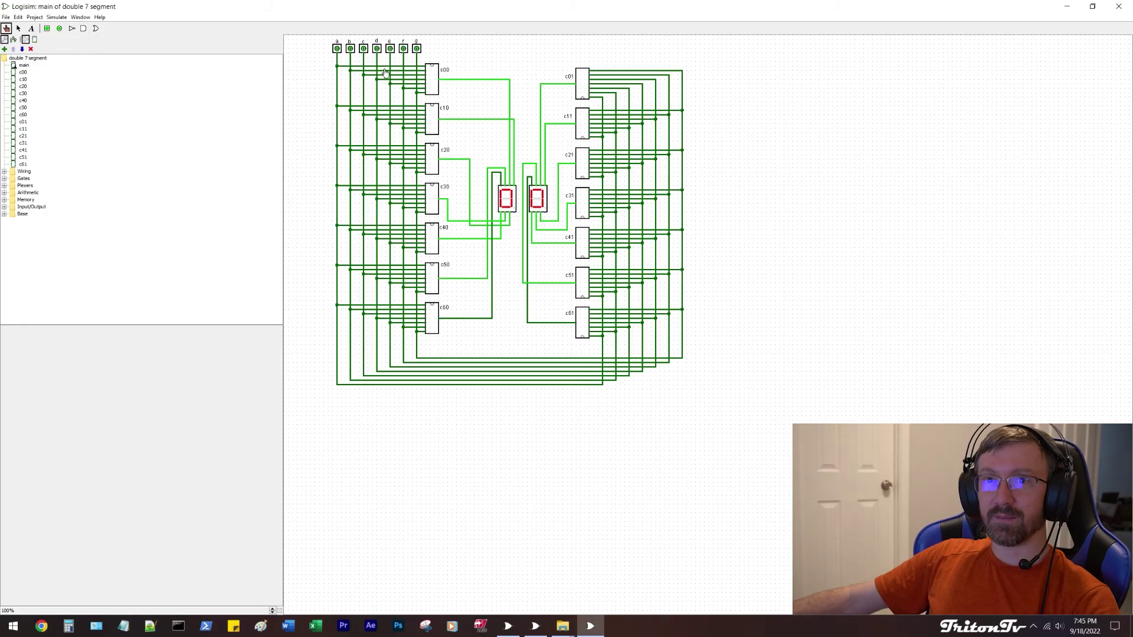
pyautogui.doubleClick(21, 72)
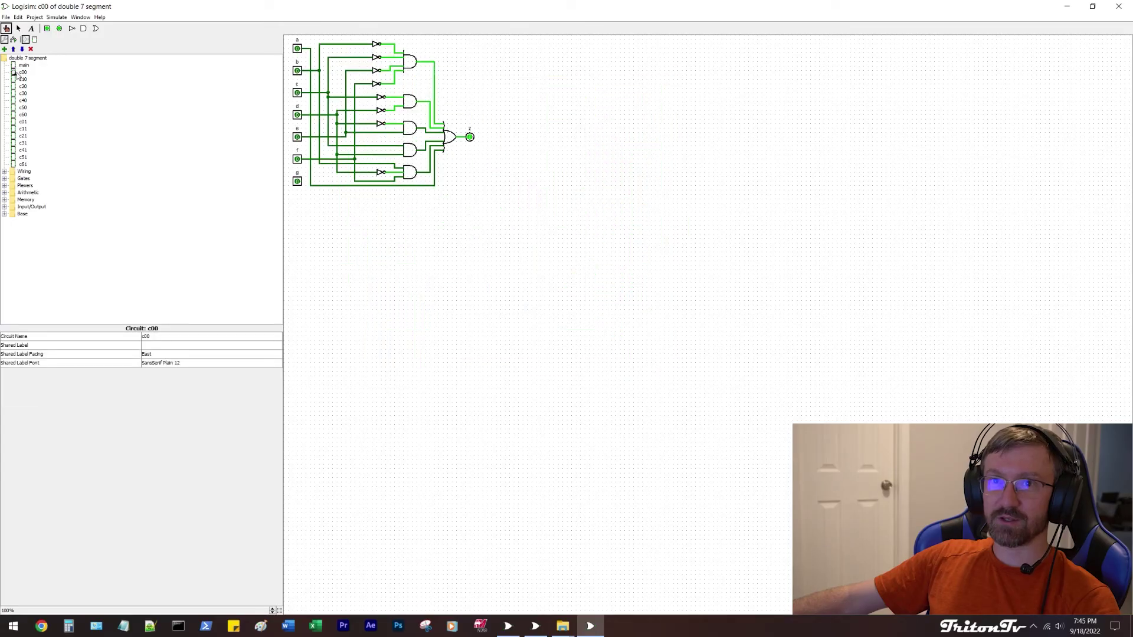
pyautogui.doubleClick(23, 79)
pyautogui.doubleClick(23, 86)
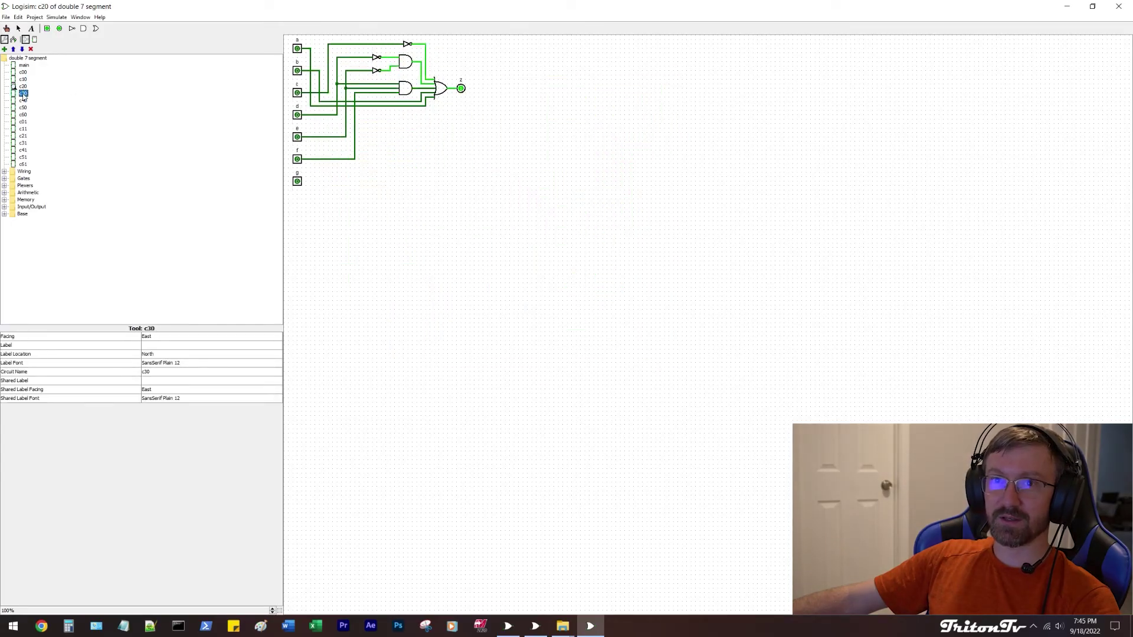
pyautogui.doubleClick(22, 93)
pyautogui.click(23, 101)
pyautogui.doubleClick(23, 100)
pyautogui.doubleClick(22, 108)
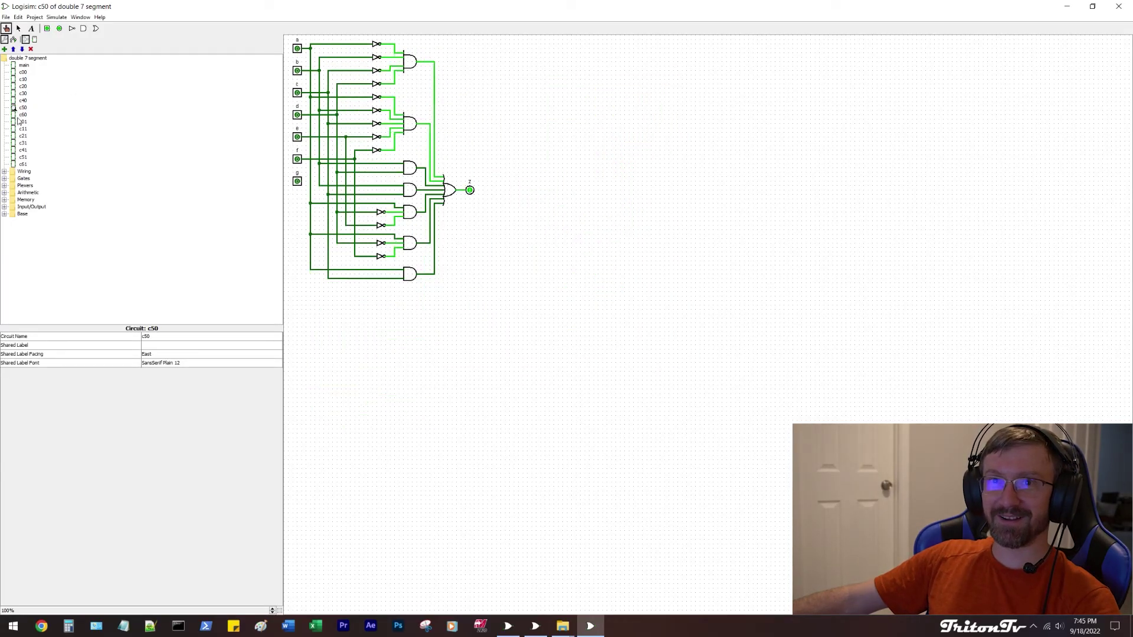
pyautogui.click(23, 114)
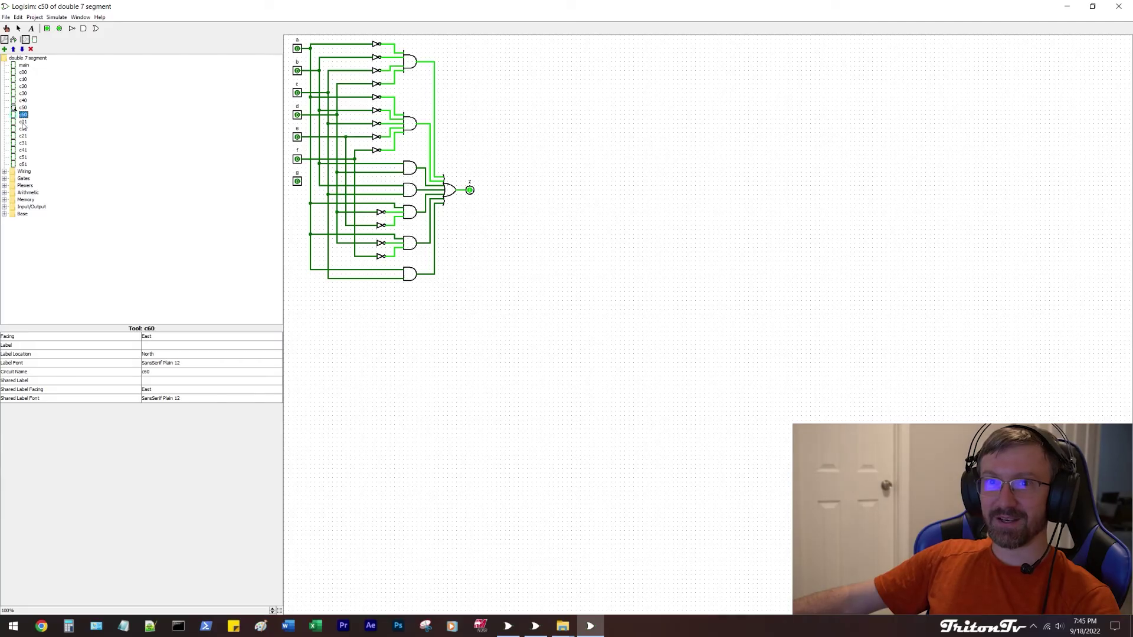
pyautogui.doubleClick(23, 121)
pyautogui.scroll(-5, 394, 174)
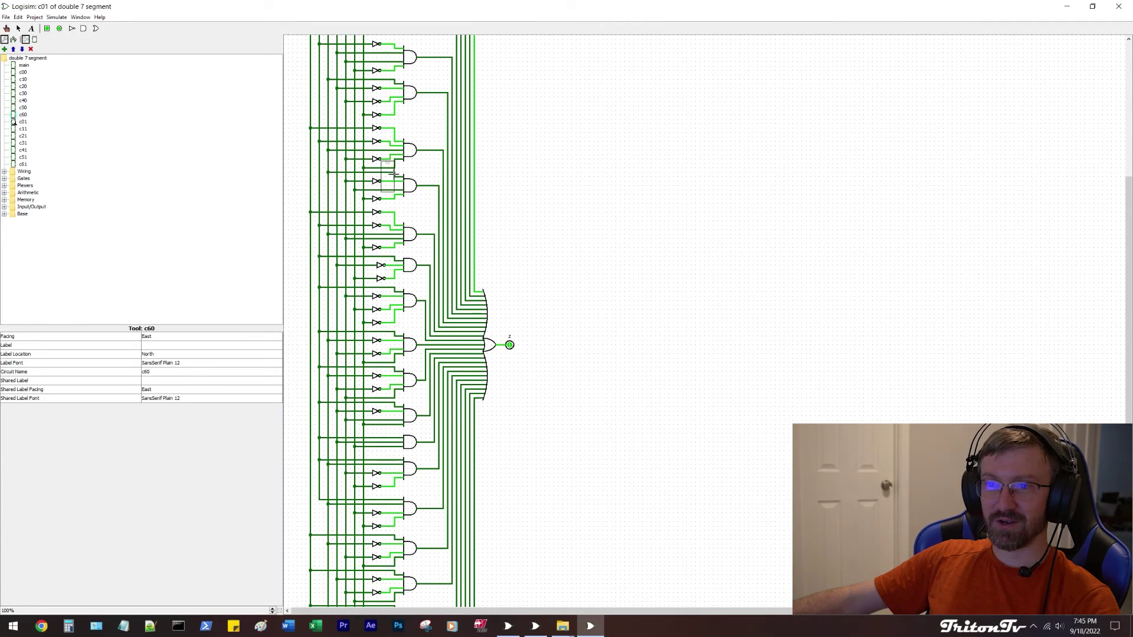
pyautogui.scroll(-5, 394, 175)
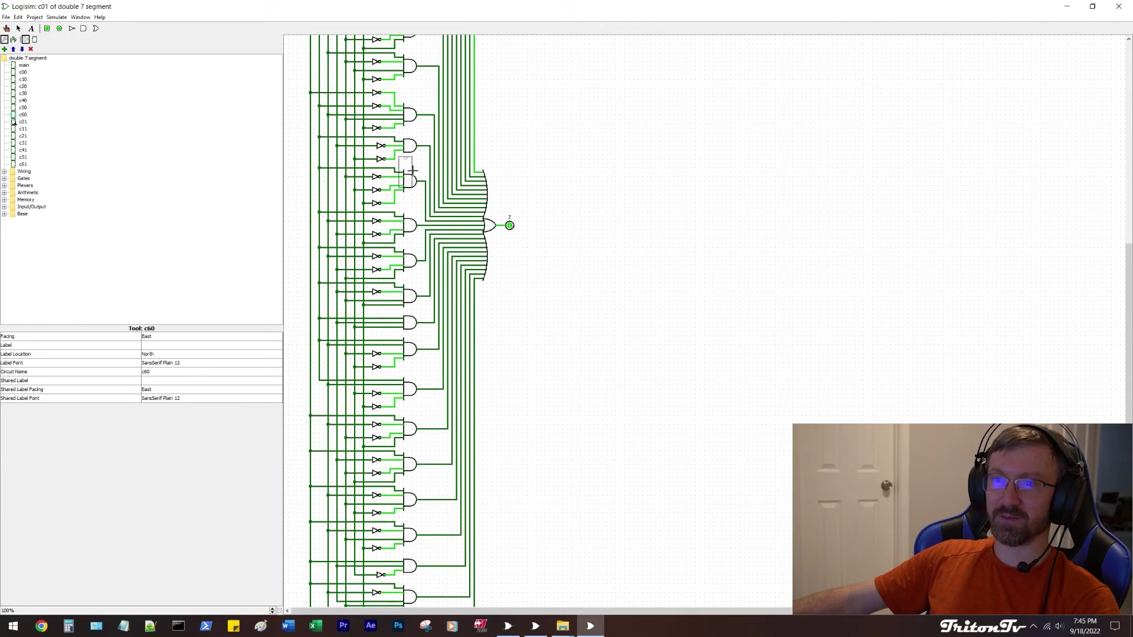
pyautogui.doubleClick(23, 129)
pyautogui.click(23, 136)
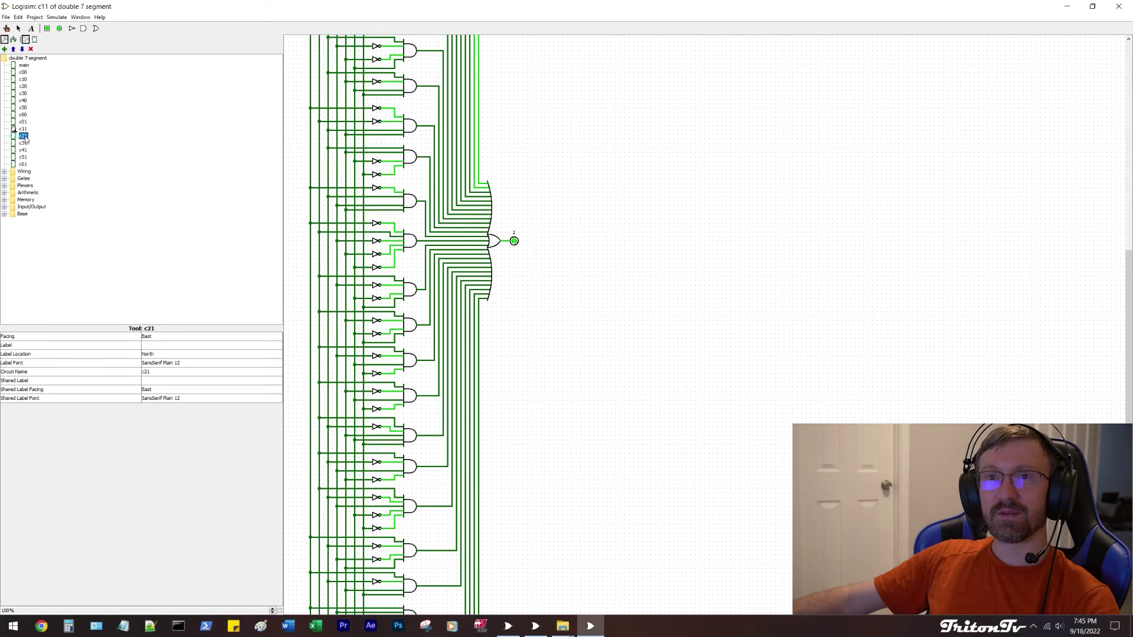
pyautogui.scroll(-2, 555, 173)
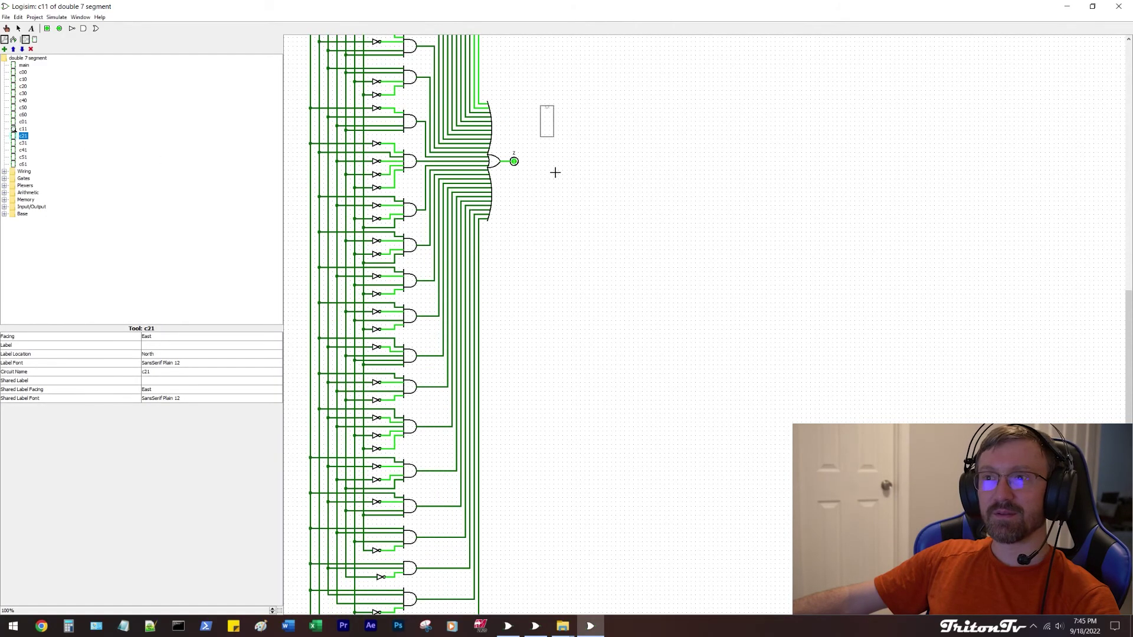
pyautogui.doubleClick(24, 65)
# - Delete the stray c21 subcircuit and close the 7 Segment decoder window
pyautogui.click(888, 114)
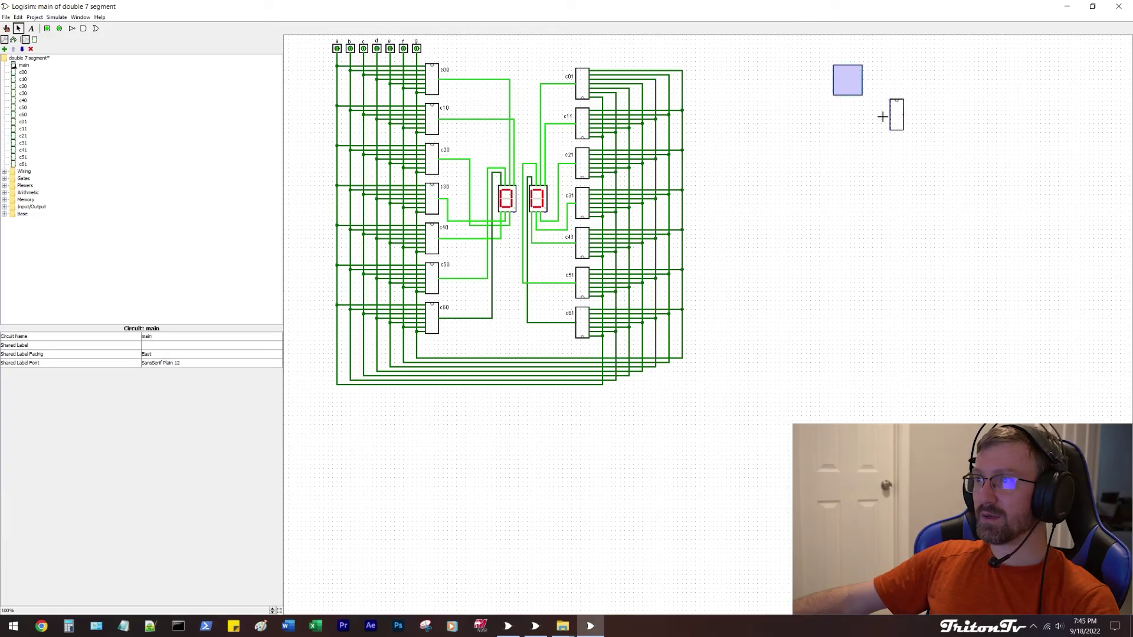
pyautogui.press('Delete')
pyautogui.hotkey('alt', 'Tab')
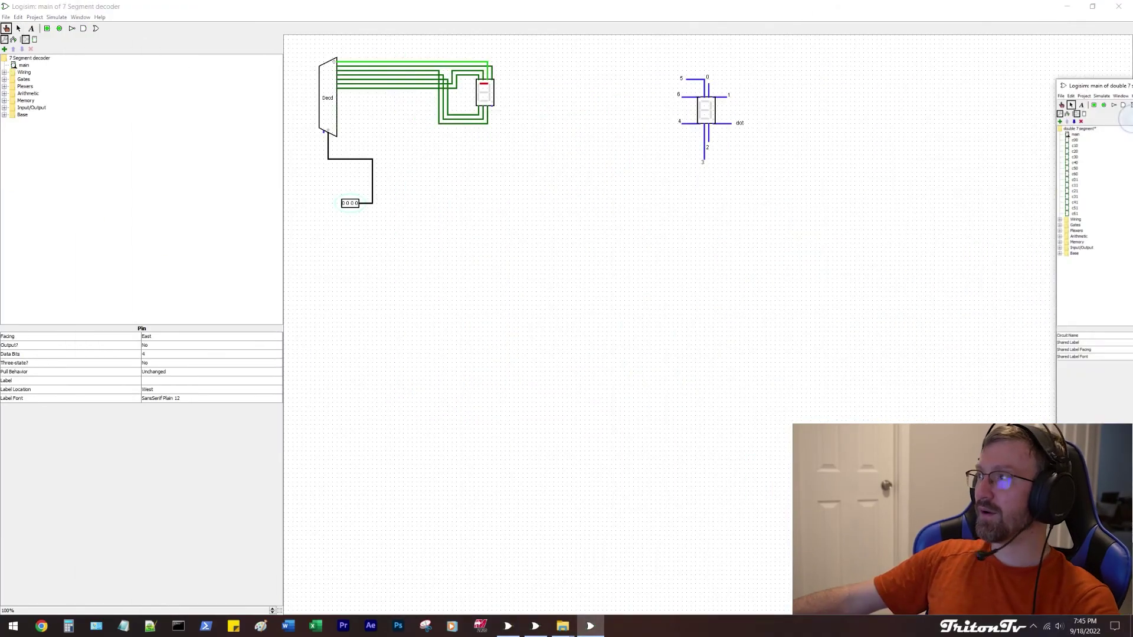
pyautogui.click(579, 248)
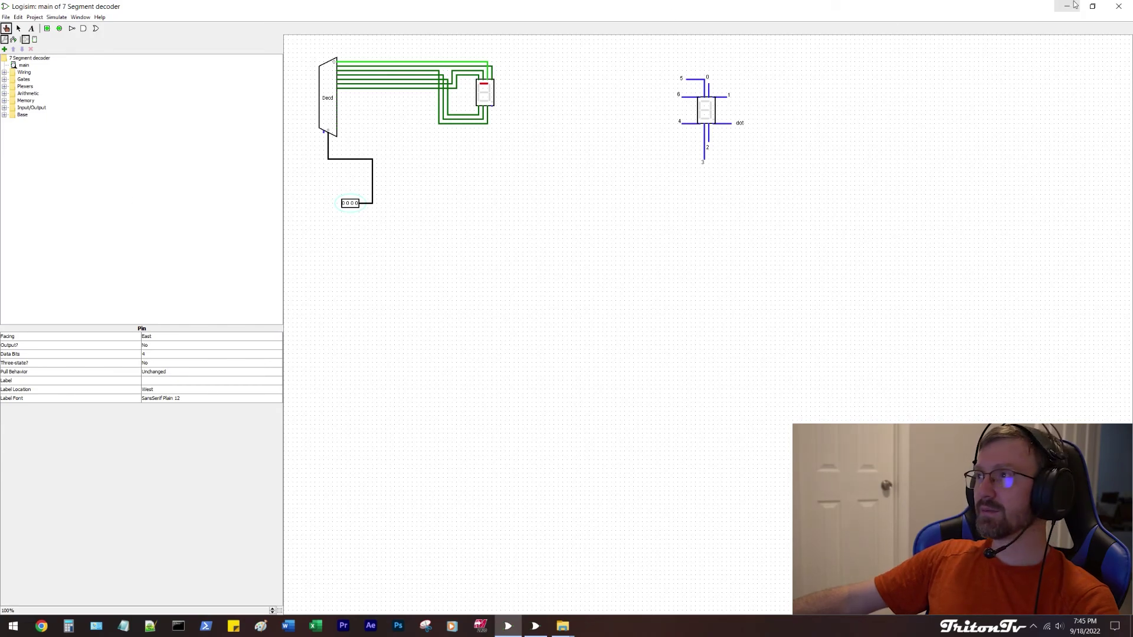
pyautogui.click(1119, 6)
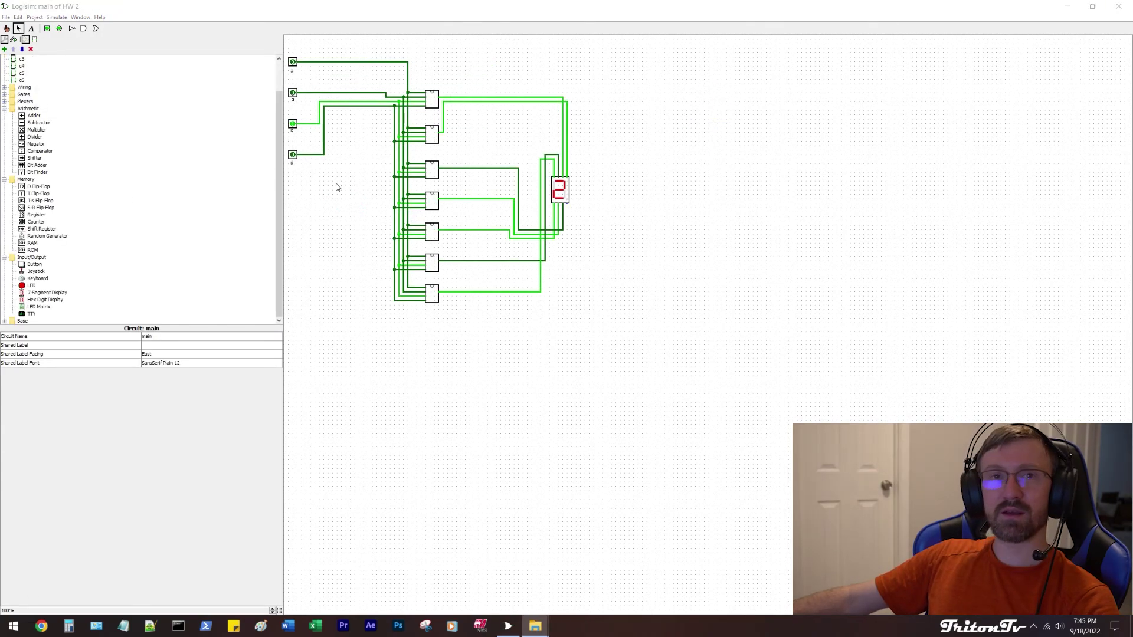